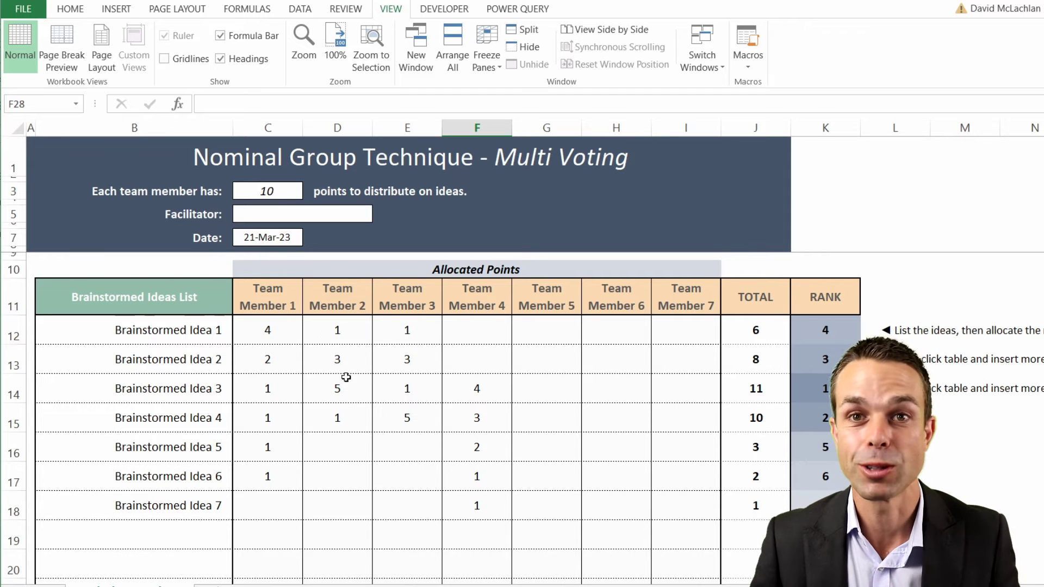
Enter 4 points in five Team Member cells for Ideas 5 and 6, lifting Idea 6 to 18.
click(341, 472)
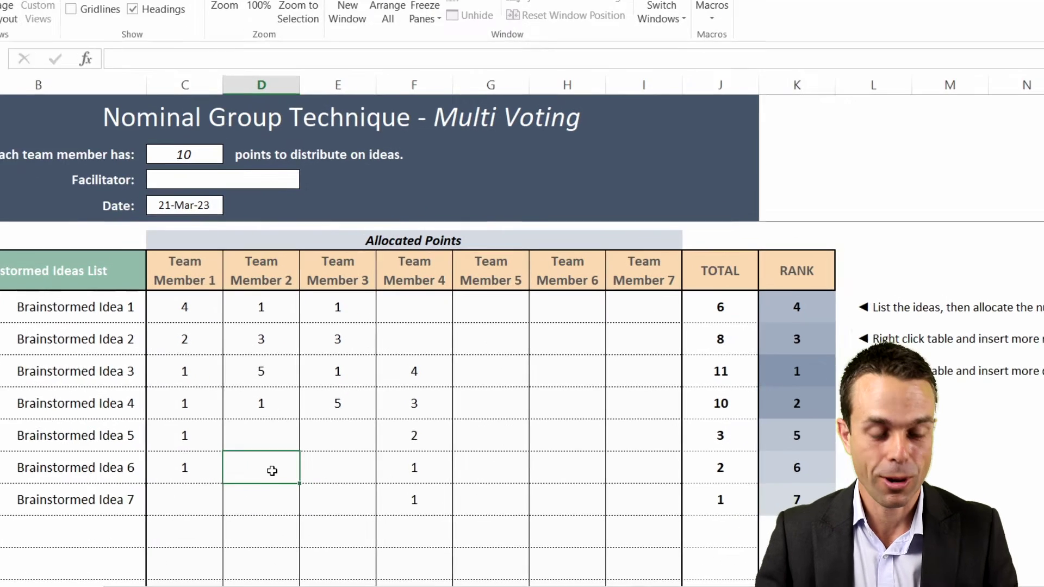
text(4)
click(312, 468)
text(4)
click(331, 445)
text(4)
click(486, 472)
text(4)
click(476, 454)
text(4)
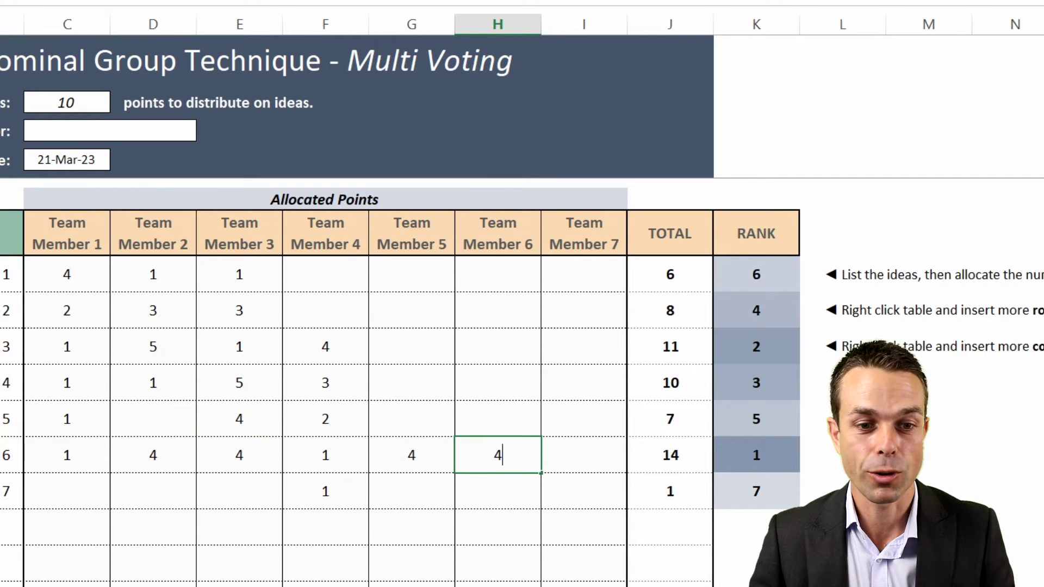
key(Left)
key(ctrl+Left)
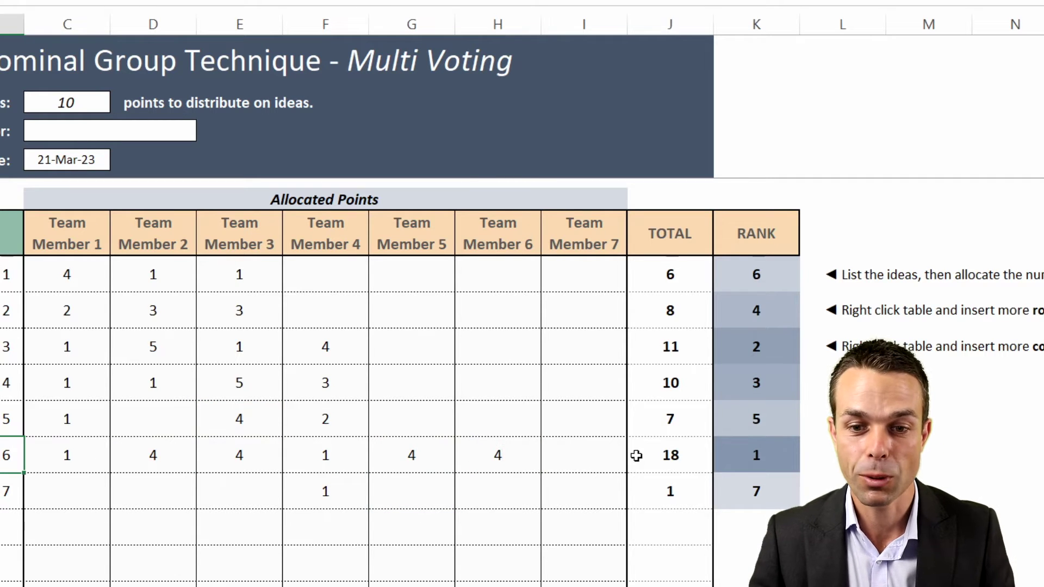
Check Idea 6's new rank of 1, the 10-points-per-member setting and the Total row.
click(620, 463)
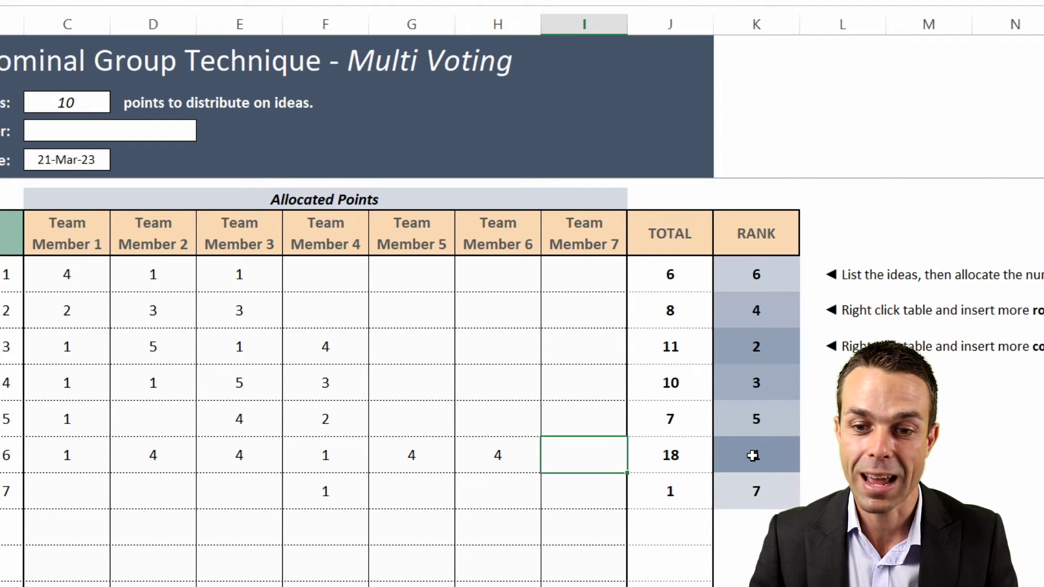
click(754, 456)
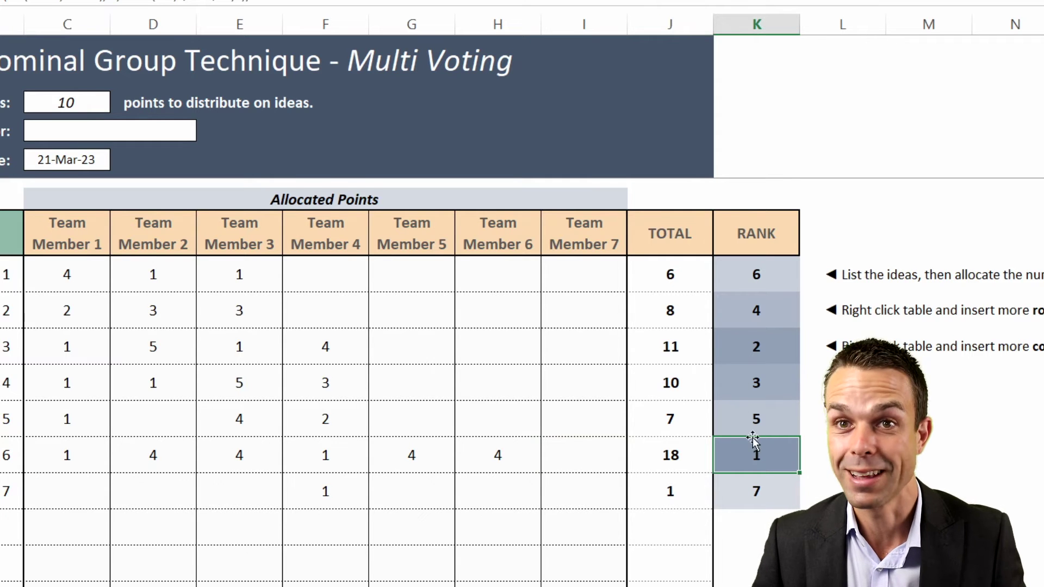
click(335, 450)
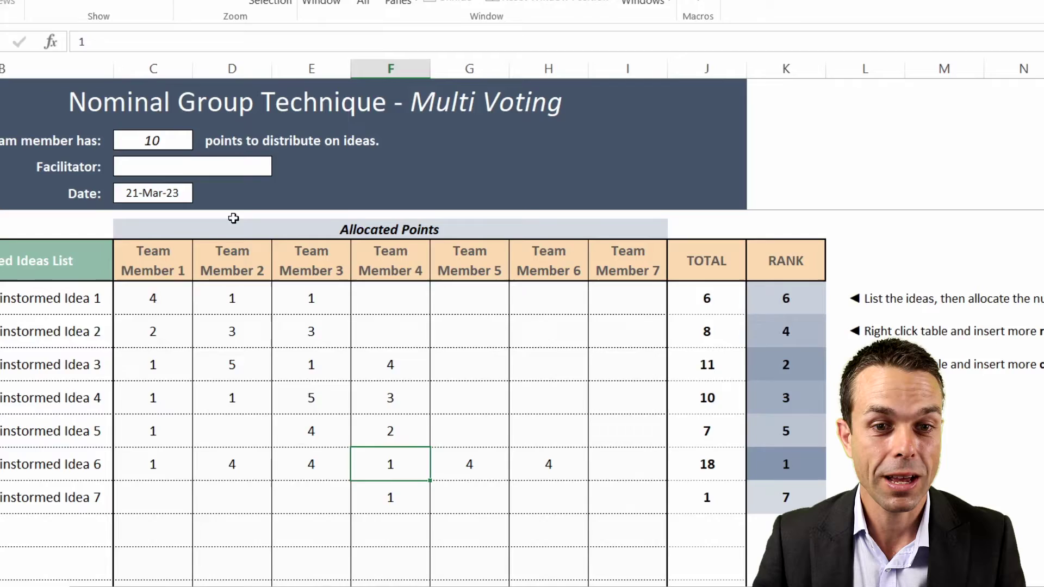
click(70, 117)
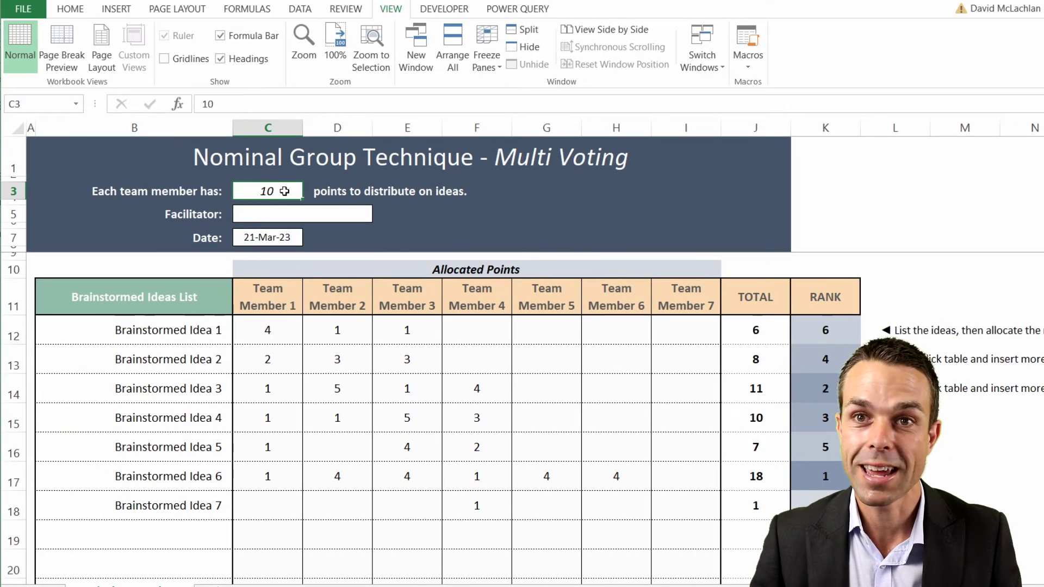
scroll(463, 326, down, 3)
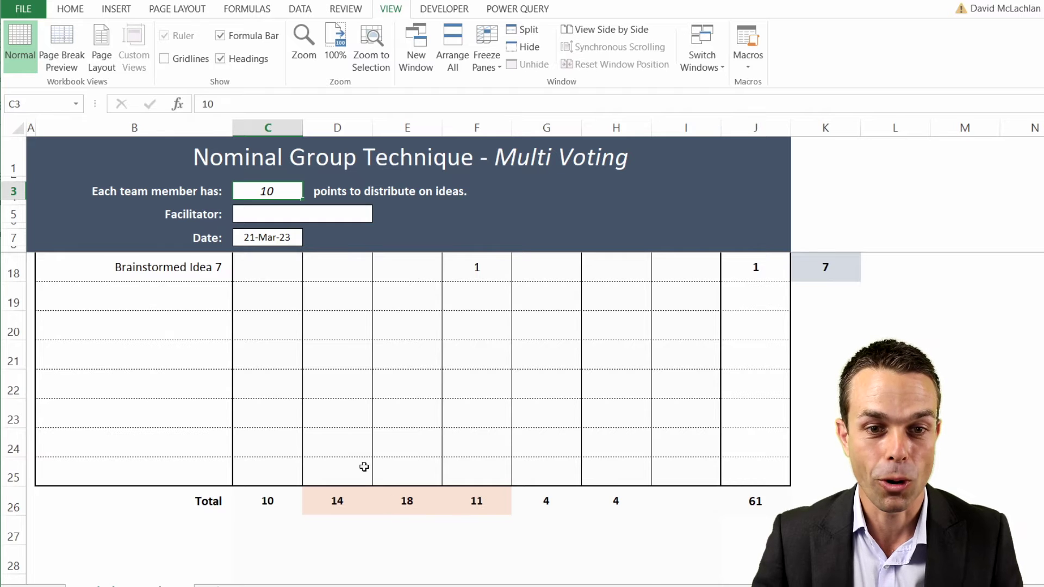
scroll(350, 417, up, 3)
scroll(401, 305, down, 3)
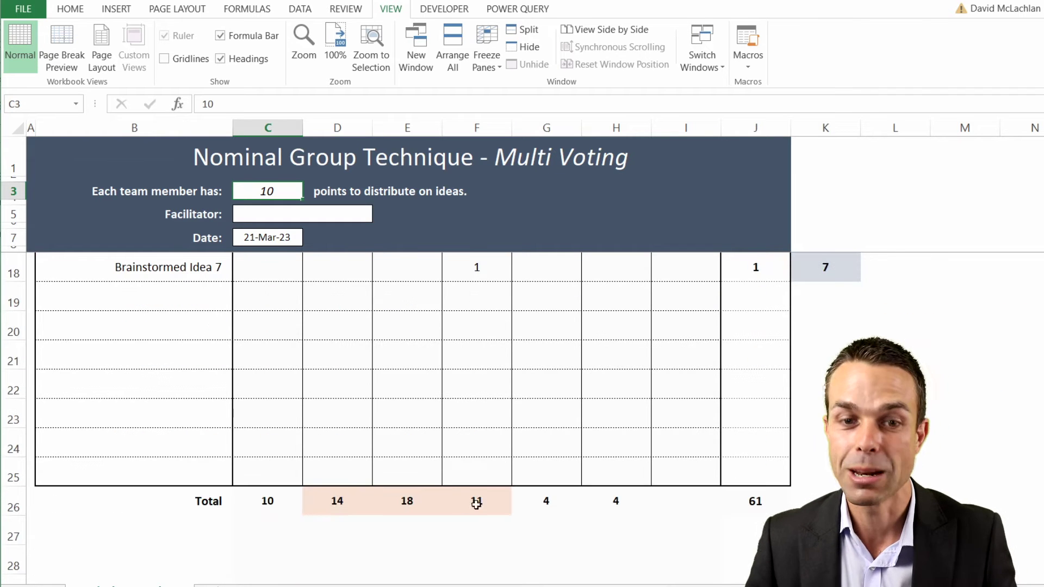
scroll(409, 492, up, 3)
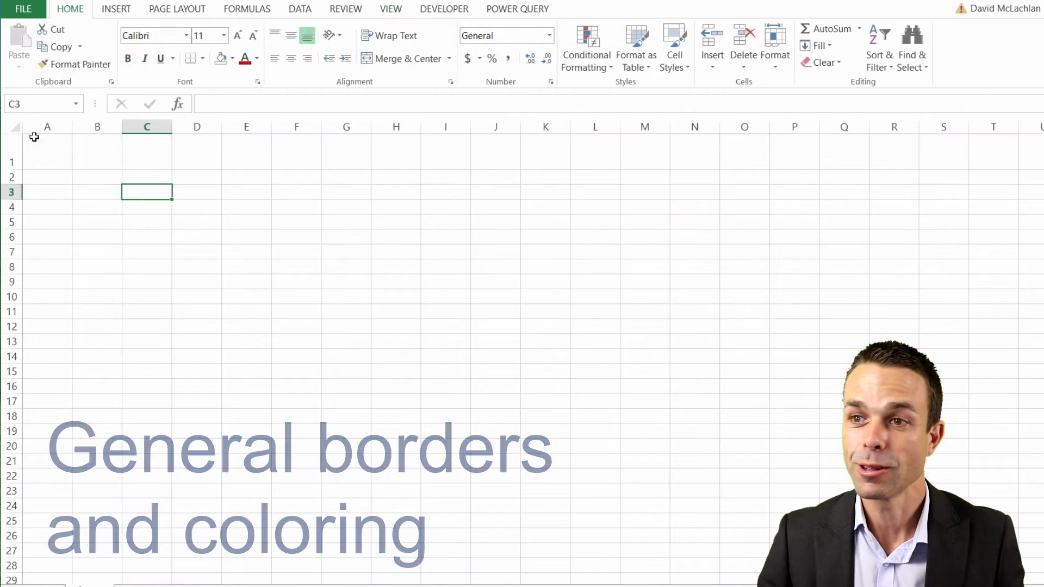
Shrink rows 2, 6 and 8 into thin spacer rows, narrow column A and widen column B.
click(32, 136)
key(Down)
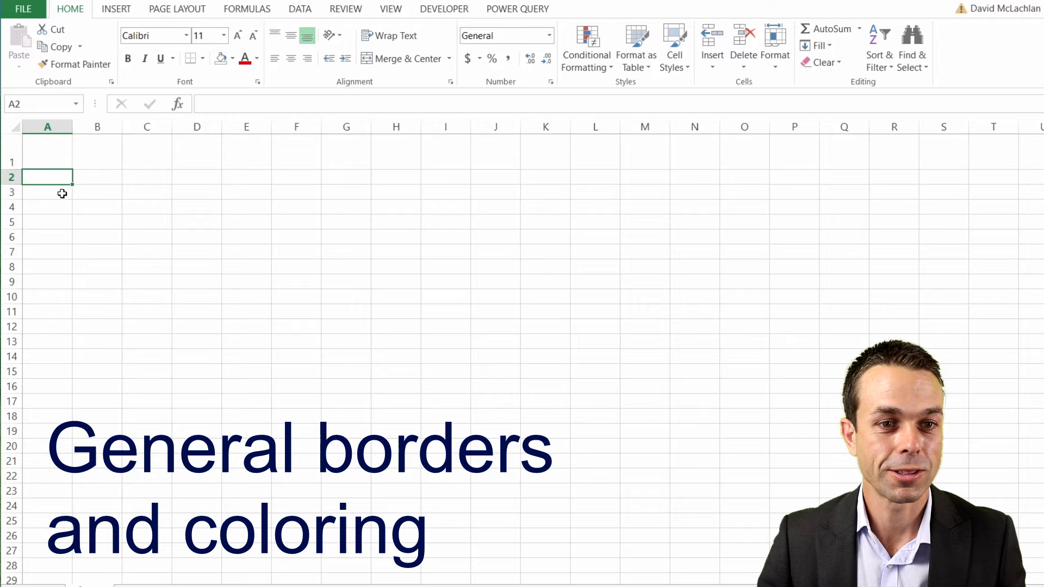
click(12, 177)
drag(11, 185, 10, 232)
click(12, 192)
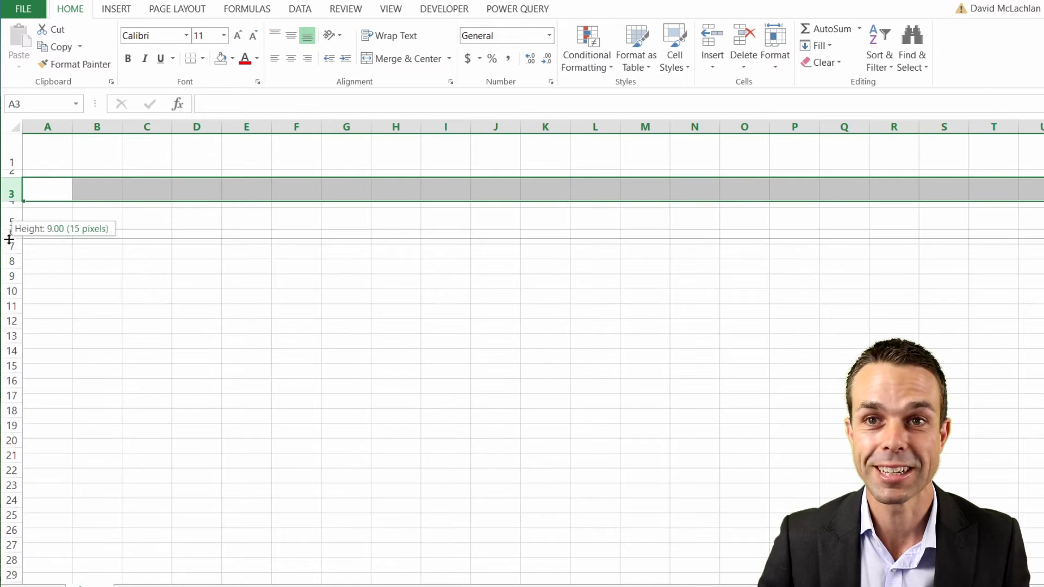
drag(11, 278, 14, 259)
drag(72, 126, 196, 131)
Set columns C through K to a column width of 10.
click(221, 127)
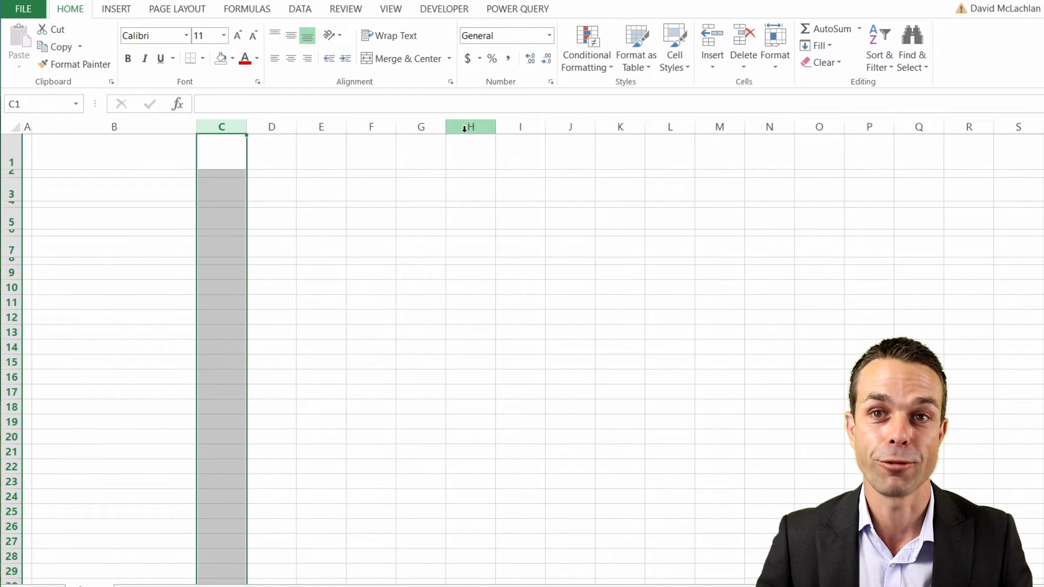
shift+right_click(571, 127)
shift+click(669, 126)
right_click(626, 127)
click(662, 315)
text(10)
key(Return)
click(131, 293)
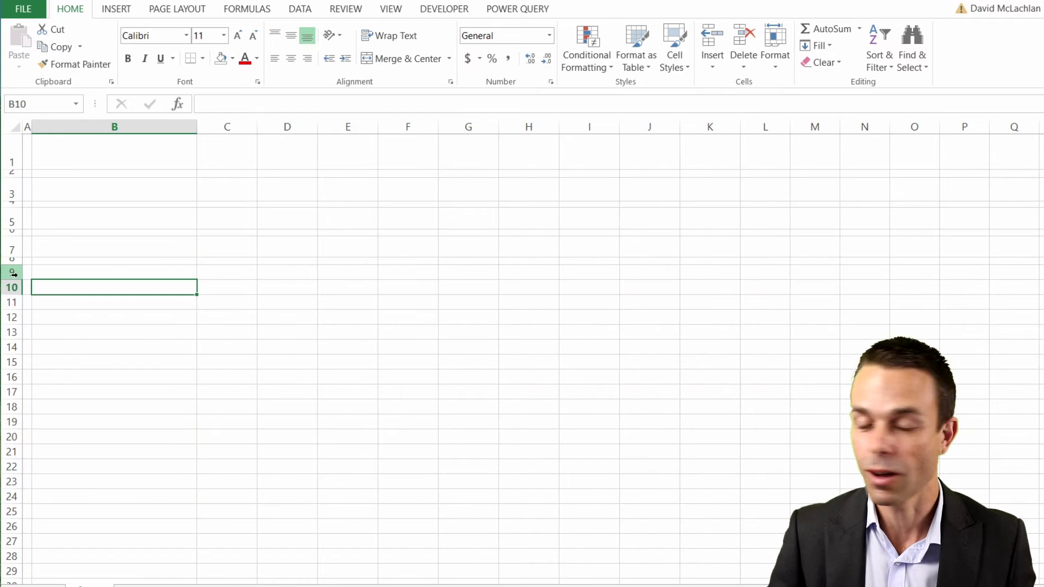
Set rows 11–21 to a row height of 25.
drag(11, 302, 16, 452)
right_click(15, 452)
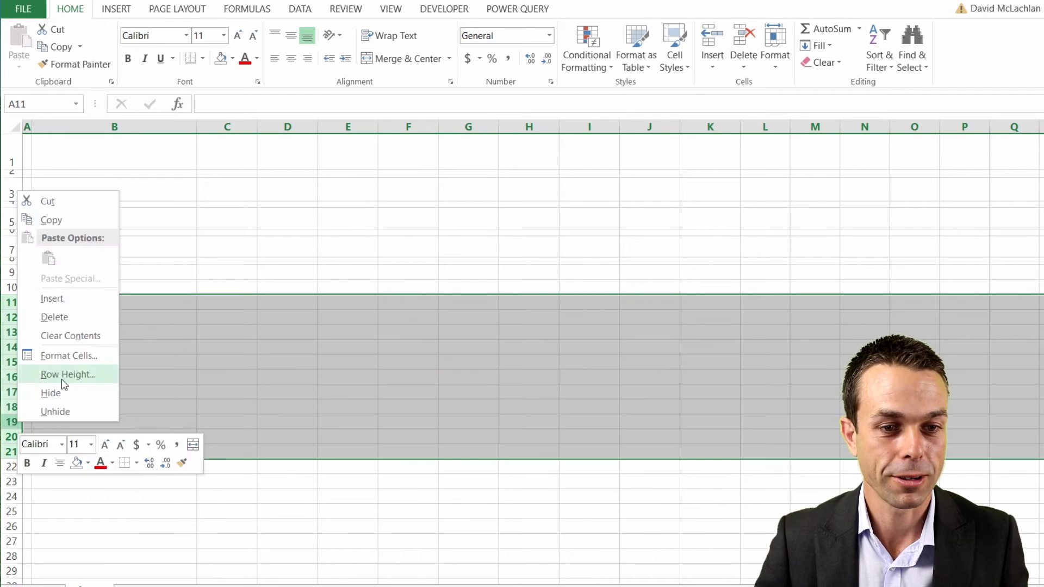
click(63, 375)
text(25)
key(Return)
Fill A1:J8 dark blue-grey as the header band.
drag(27, 147, 650, 262)
click(232, 58)
click(264, 94)
click(285, 191)
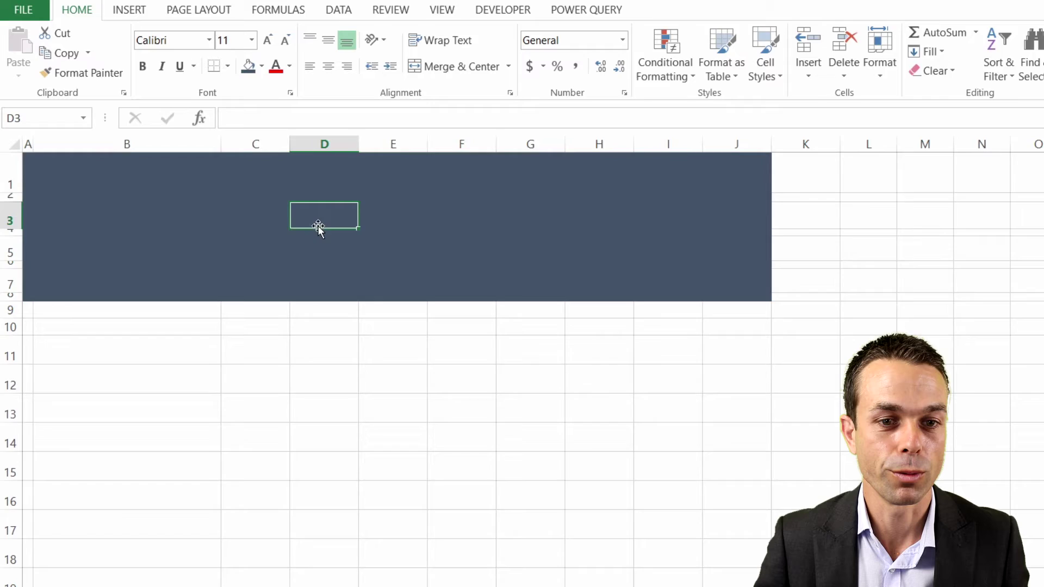
Merge A1:J1 with the title 'Nominal Group Technique - Multi Voting', middle-aligned, white, size 20.
drag(33, 153, 649, 152)
click(408, 58)
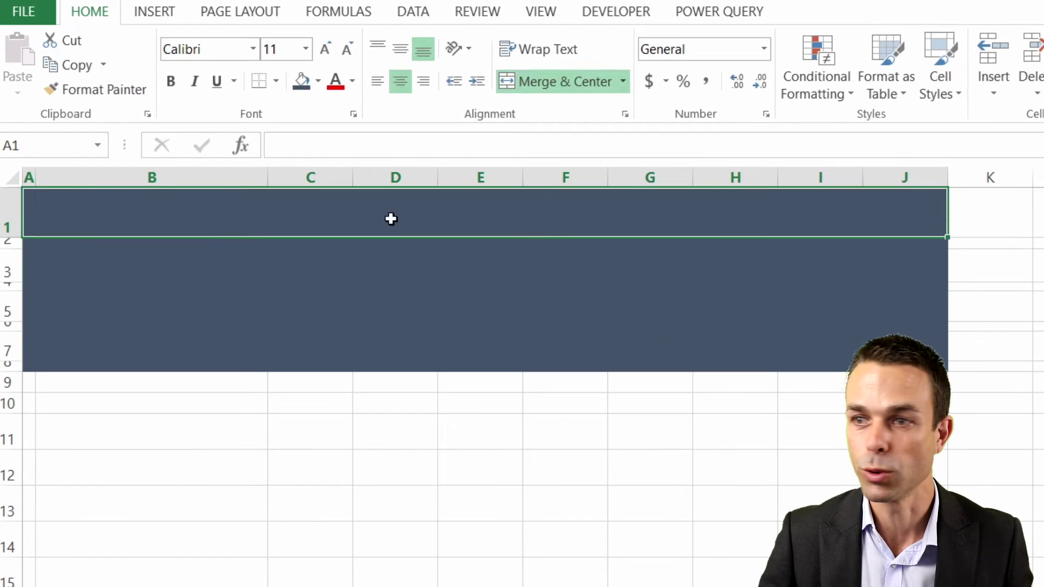
text(Nomi)
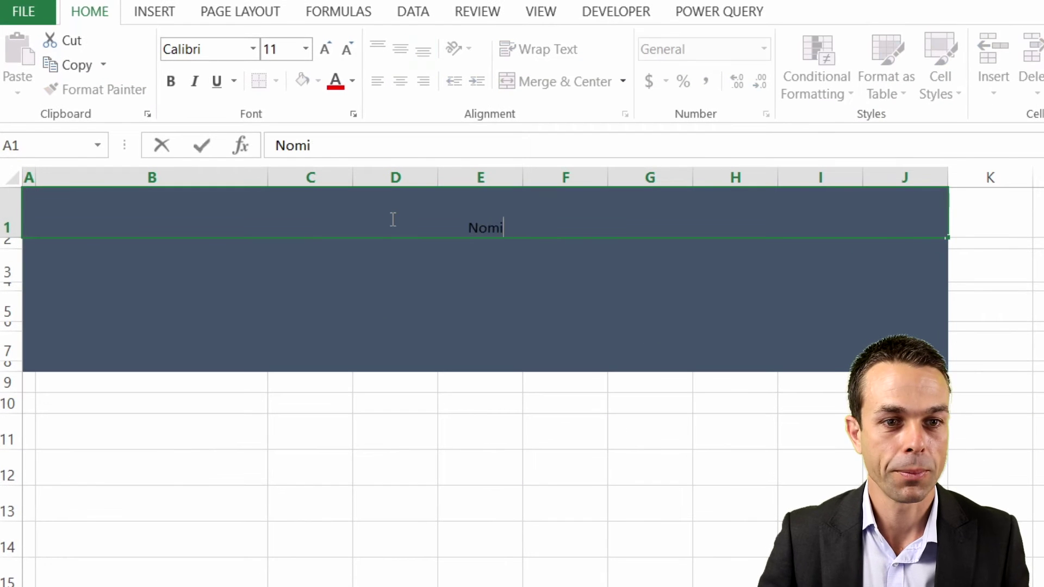
text(nal Group Technique - Multi Voting)
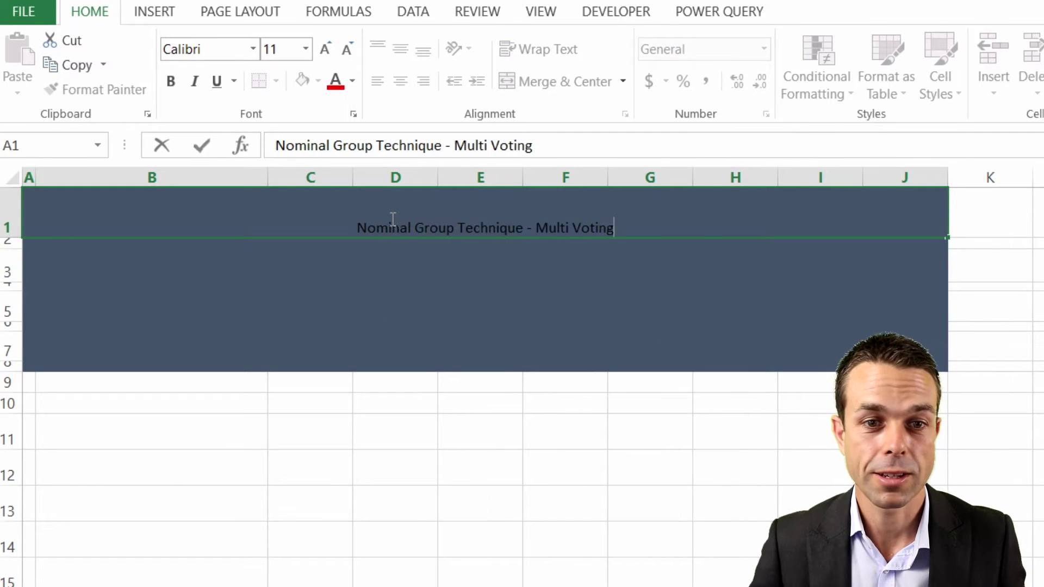
key(Return)
click(393, 217)
click(400, 49)
click(352, 80)
click(334, 143)
click(325, 49)
click(326, 49)
click(326, 49)
click(326, 49)
click(326, 49)
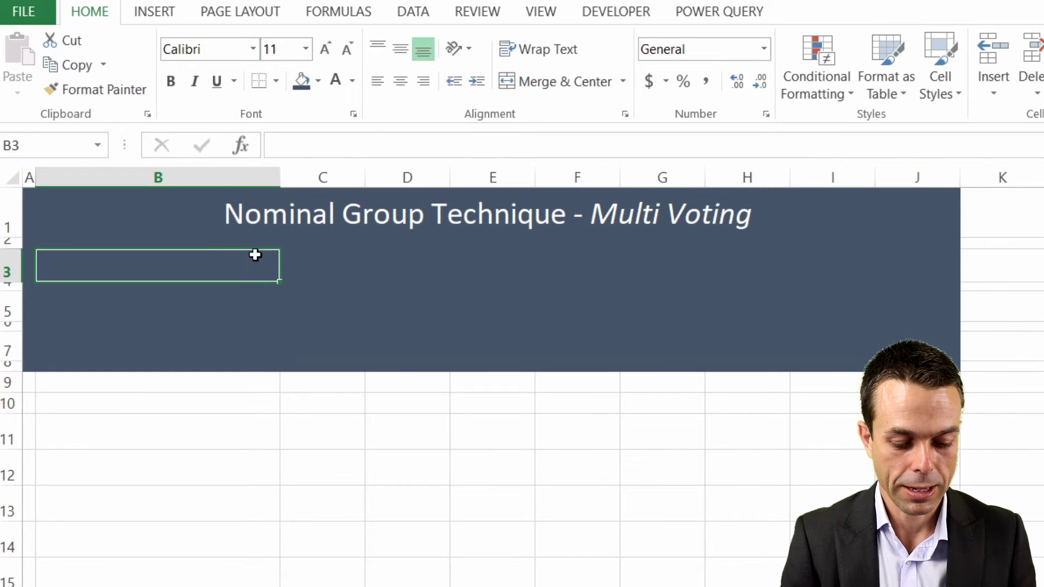
Type the labels 'Each team member has:', 'Facilitator' and 'Date' down column B.
text(Each team member has:)
key(Return)
key(Return)
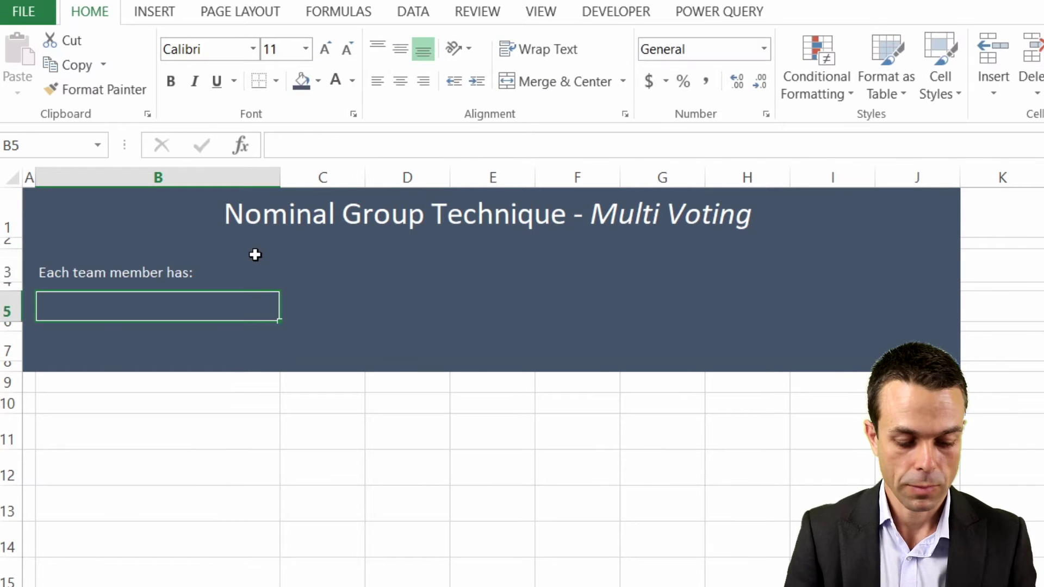
text(Facilitator)
key(Return)
key(Return)
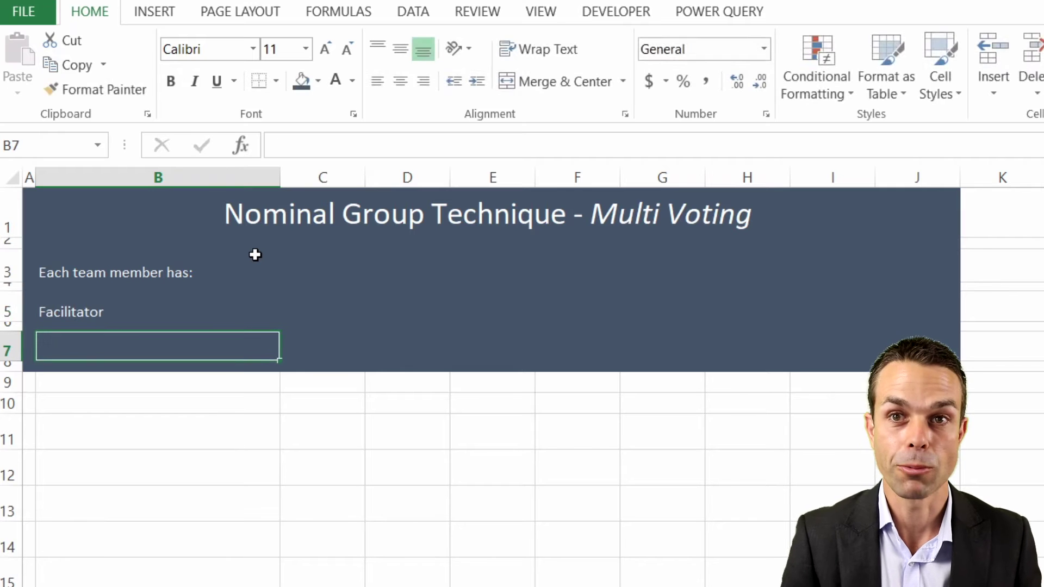
text(Date:)
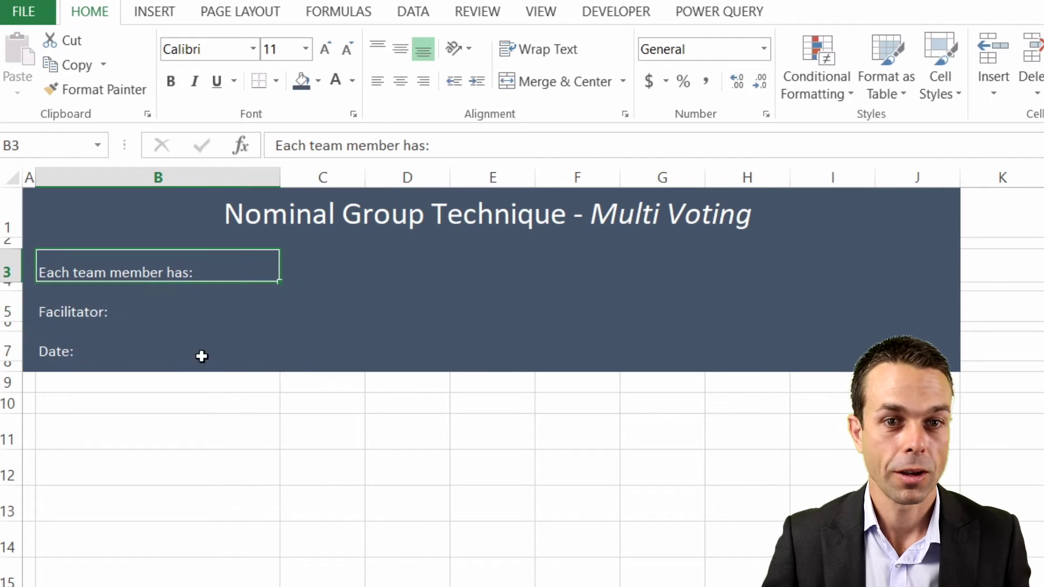
Middle-align, right-align and bold the three labels in B3:B7.
shift+click(201, 357)
click(396, 50)
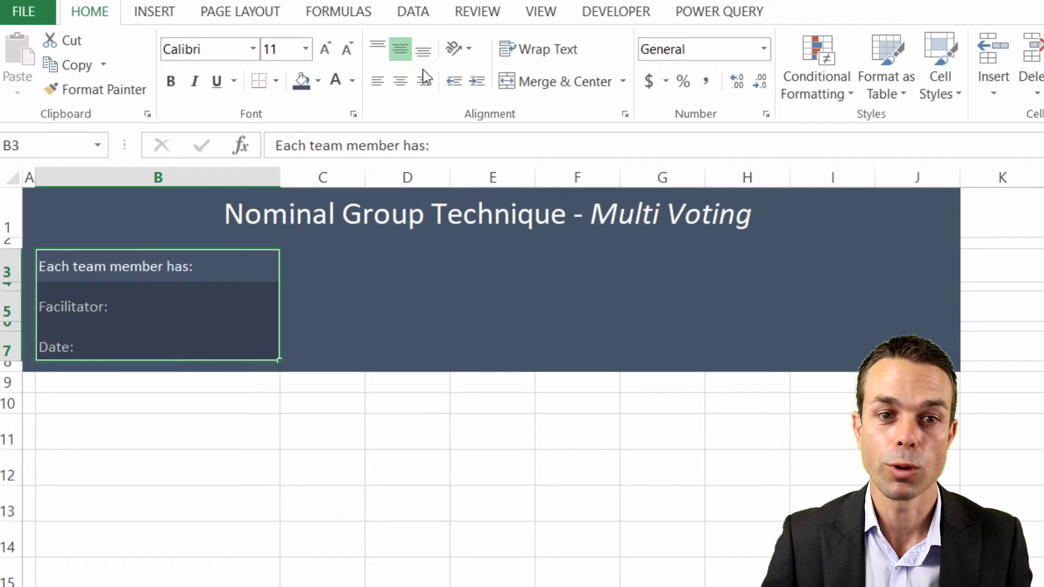
click(423, 81)
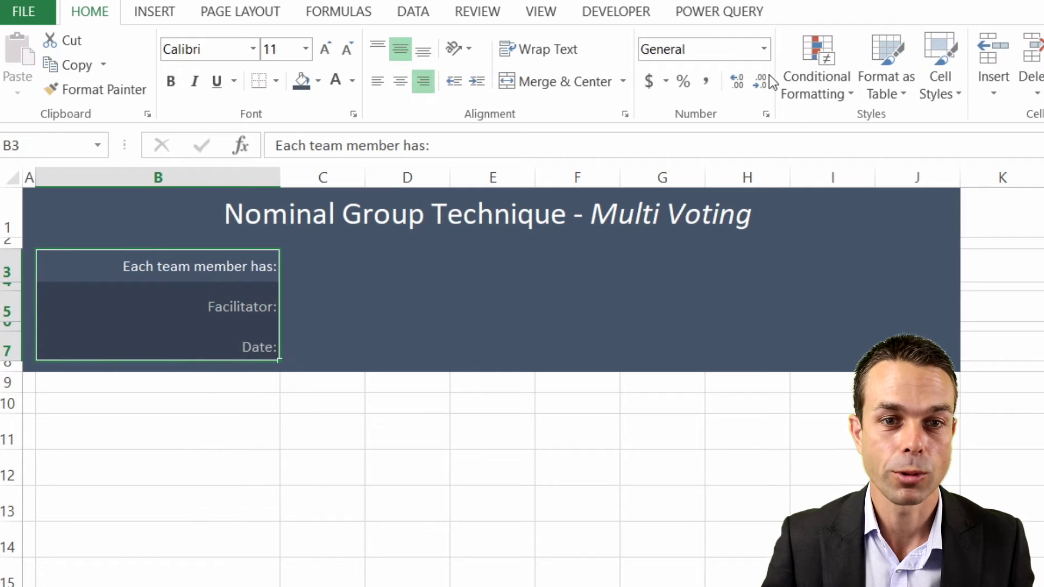
key(ctrl+b)
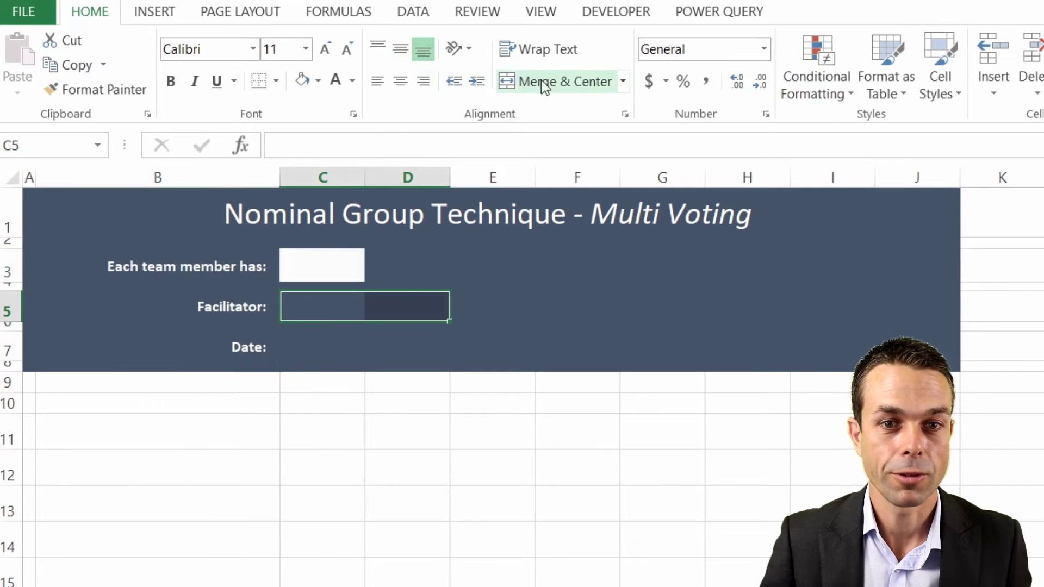
Give C3, merged C5:D5 and C7 white fills and borders as input boxes.
click(556, 83)
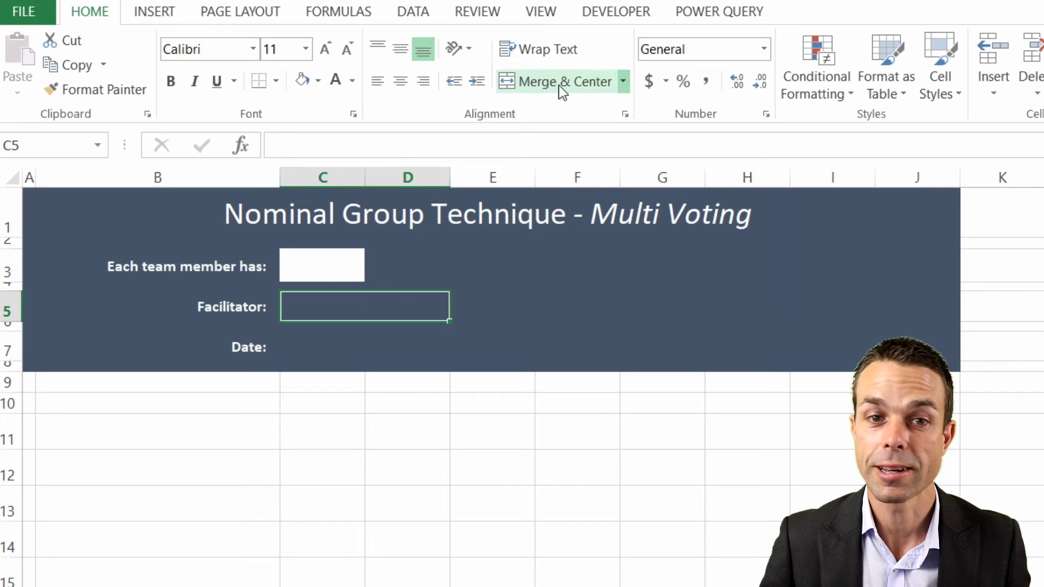
click(304, 80)
click(297, 349)
click(304, 81)
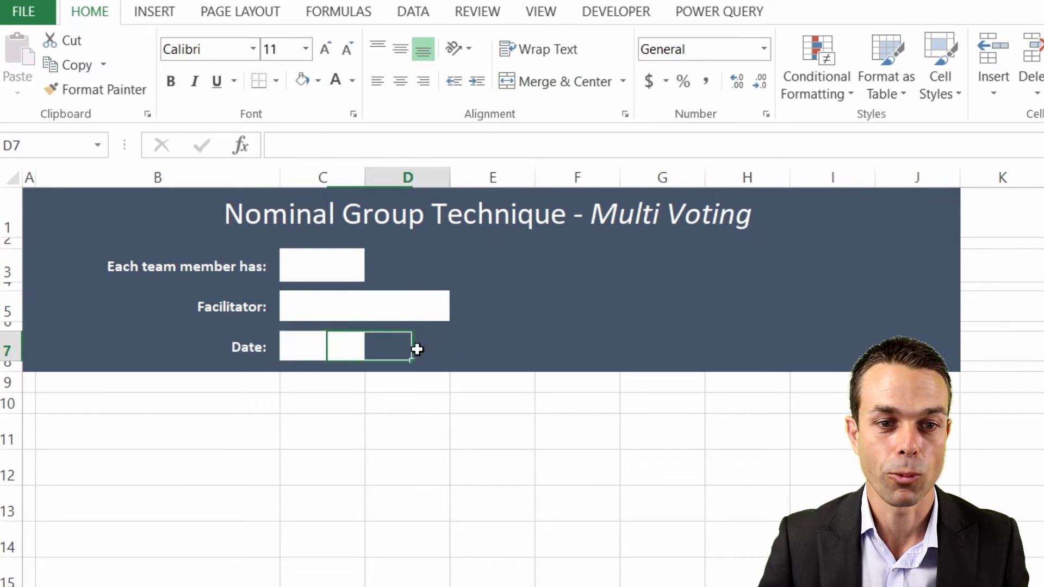
click(327, 262)
click(275, 81)
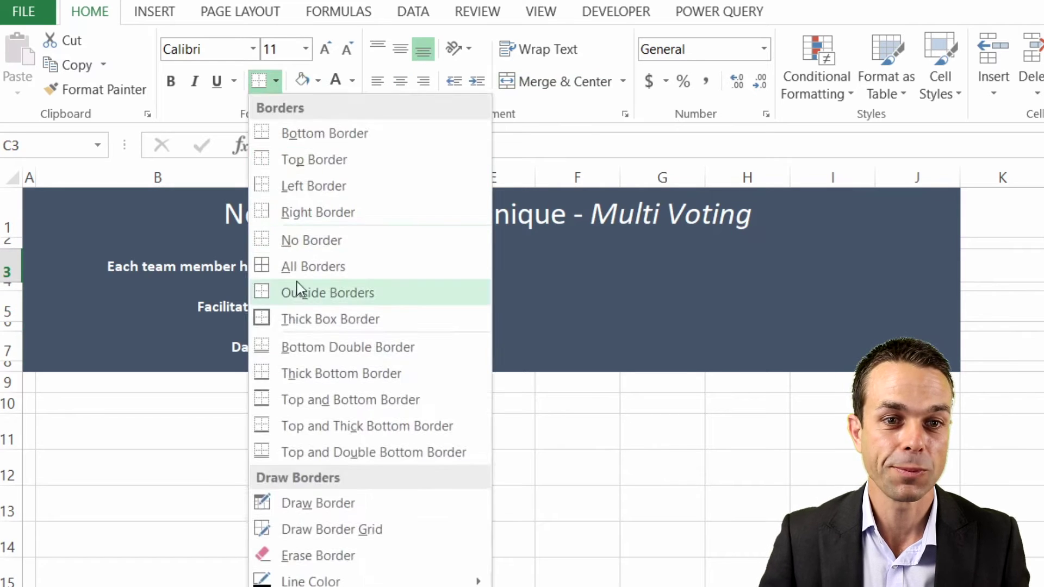
click(296, 269)
click(282, 305)
click(259, 81)
click(318, 348)
click(259, 81)
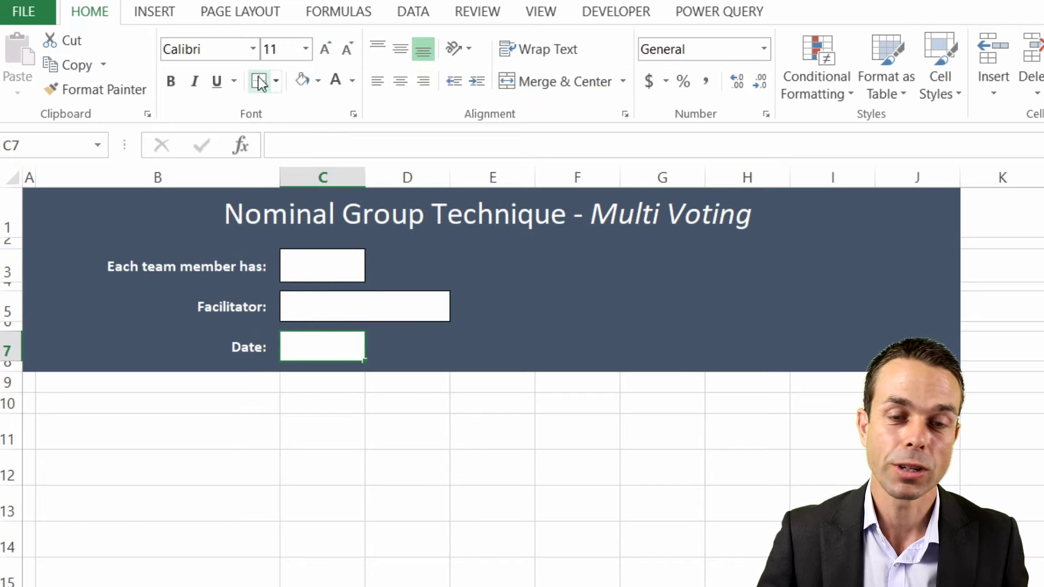
click(226, 263)
Left-align the contents of the input boxes C3:D7.
drag(321, 265, 408, 348)
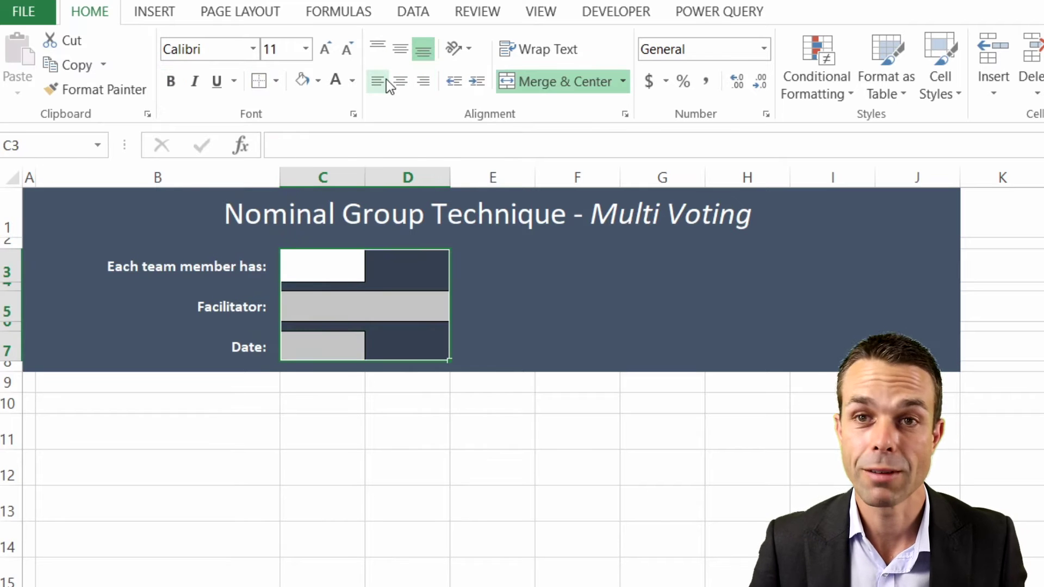
click(386, 79)
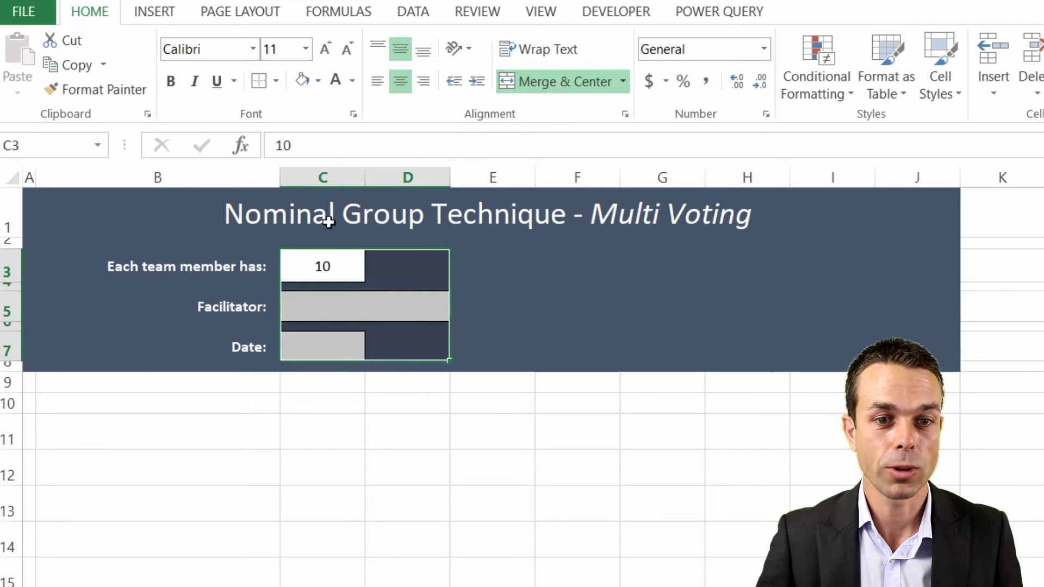
click(401, 257)
Finish the points text, merge C10:I10 into a light-blue heading, and thick-box-border B11:B18.
text(poi)
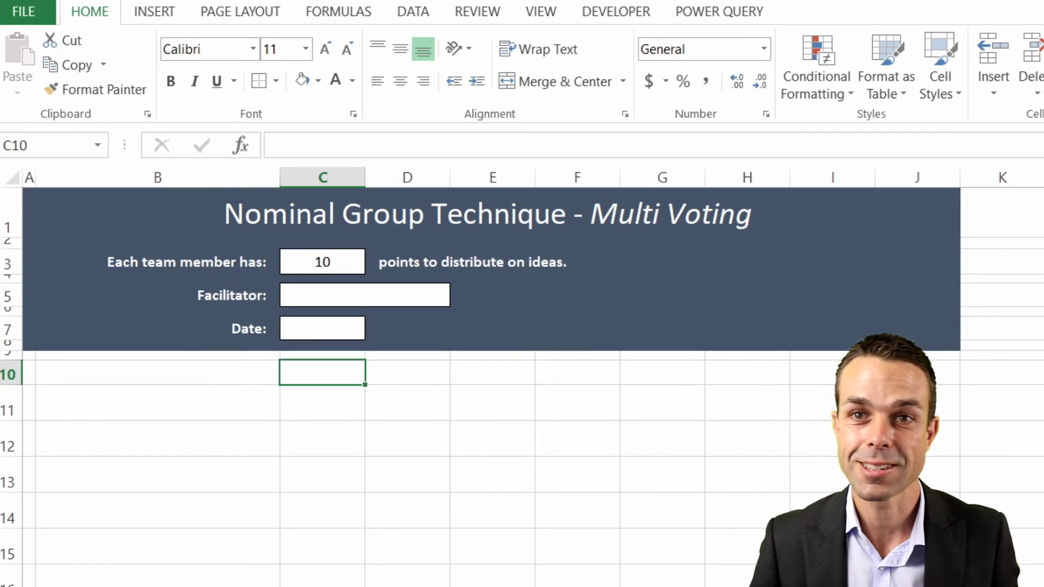
key(shift+Right)
key(shift+Right)
key(shift+Right)
key(shift+Right)
key(shift+Right)
key(shift+Right)
click(318, 80)
click(370, 152)
click(567, 86)
click(253, 86)
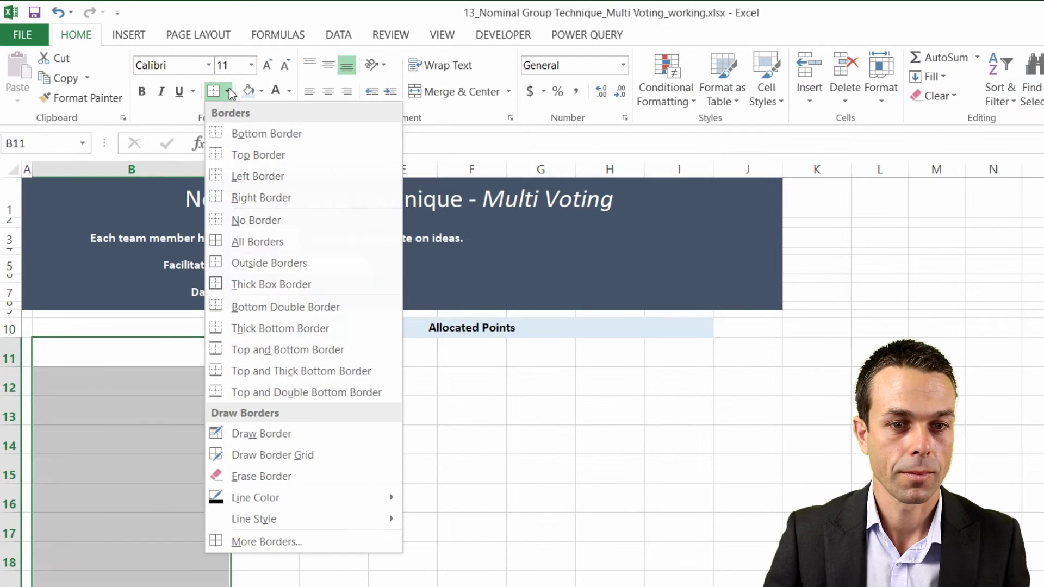
click(286, 284)
Add thin solid vertical dividers inside the row 11 header cells.
click(162, 345)
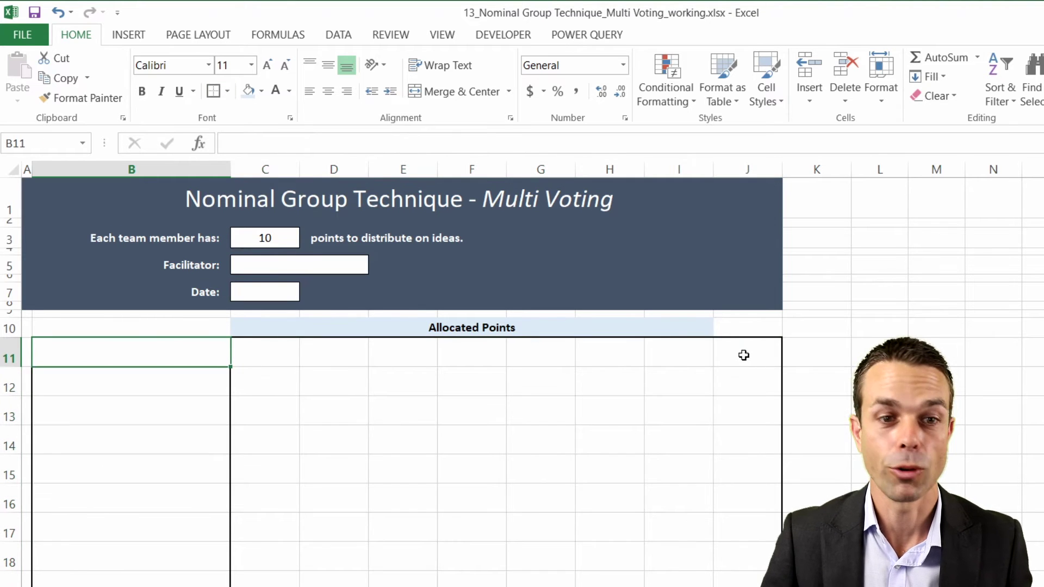
shift+click(744, 355)
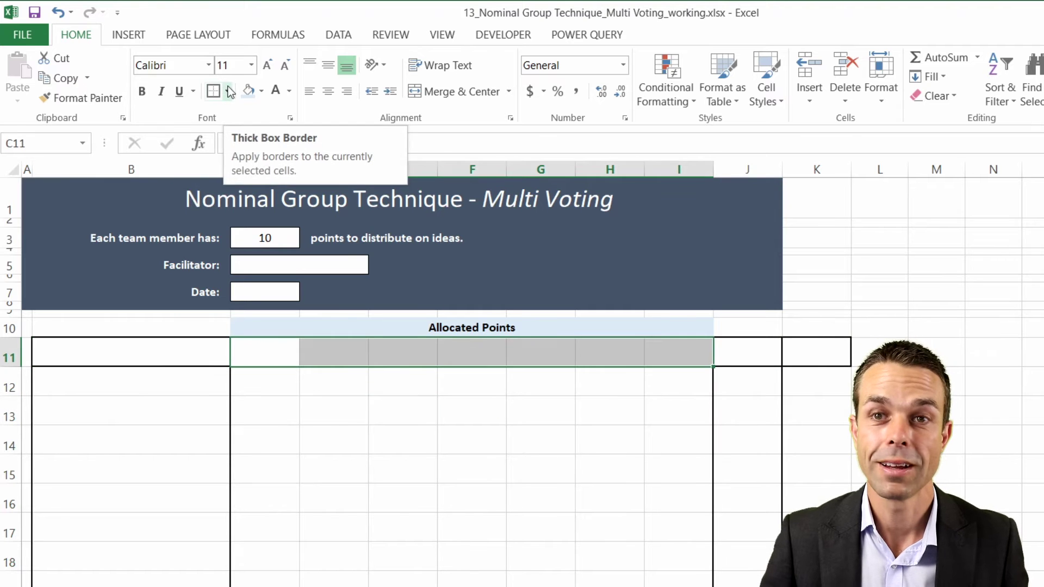
click(229, 90)
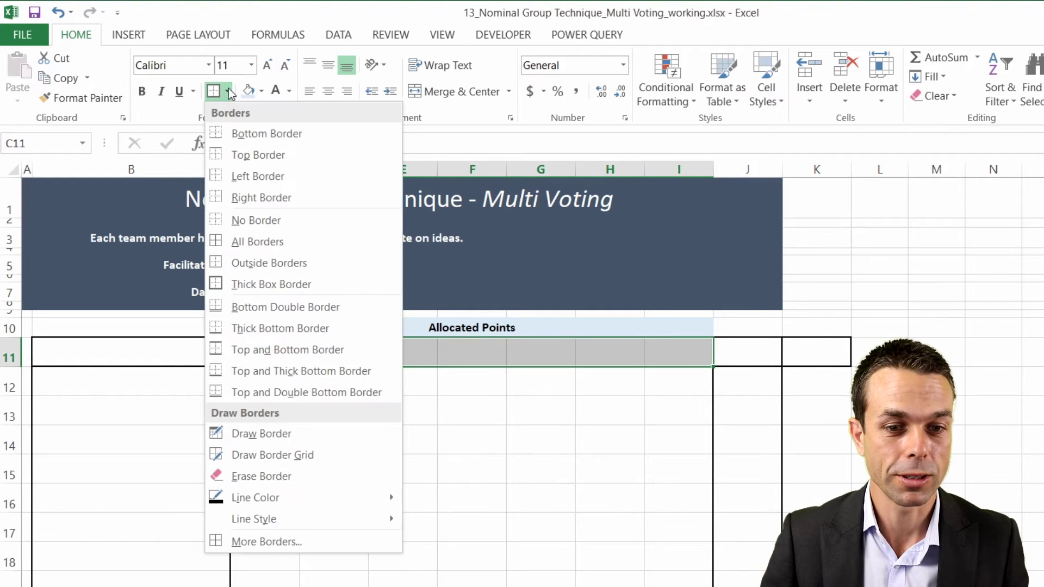
click(282, 543)
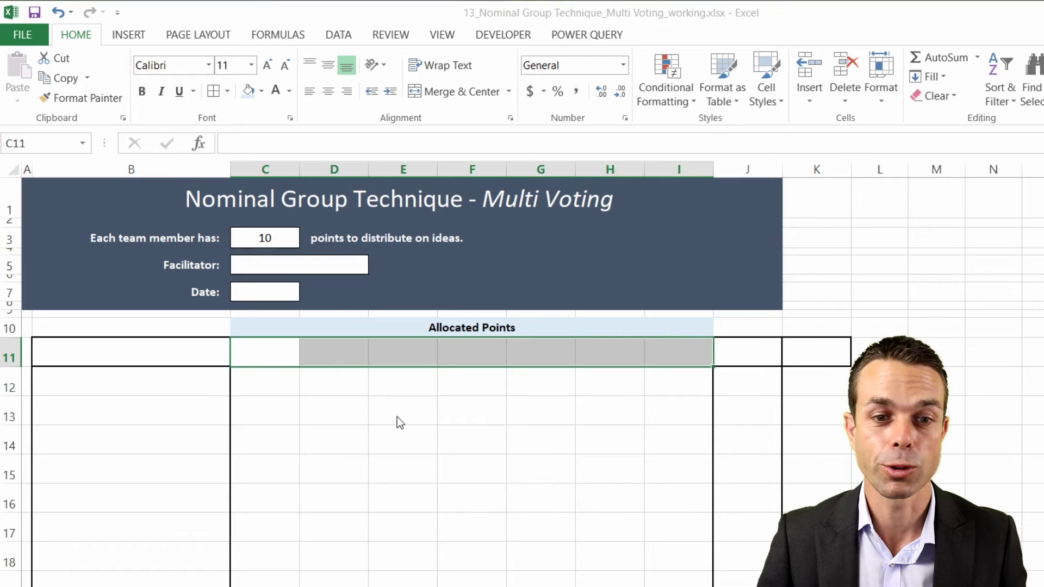
click(404, 342)
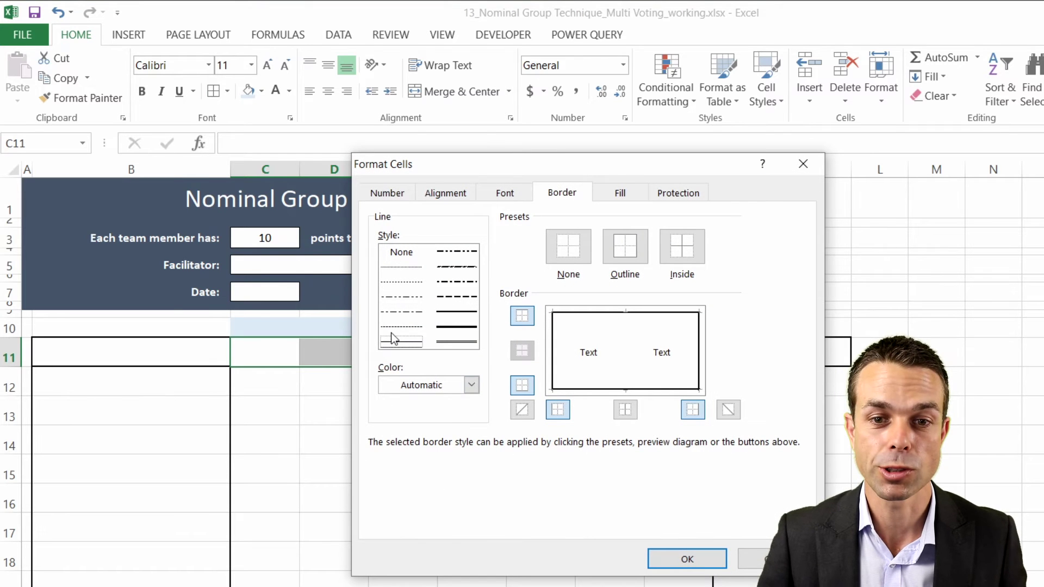
click(632, 349)
click(683, 559)
click(461, 492)
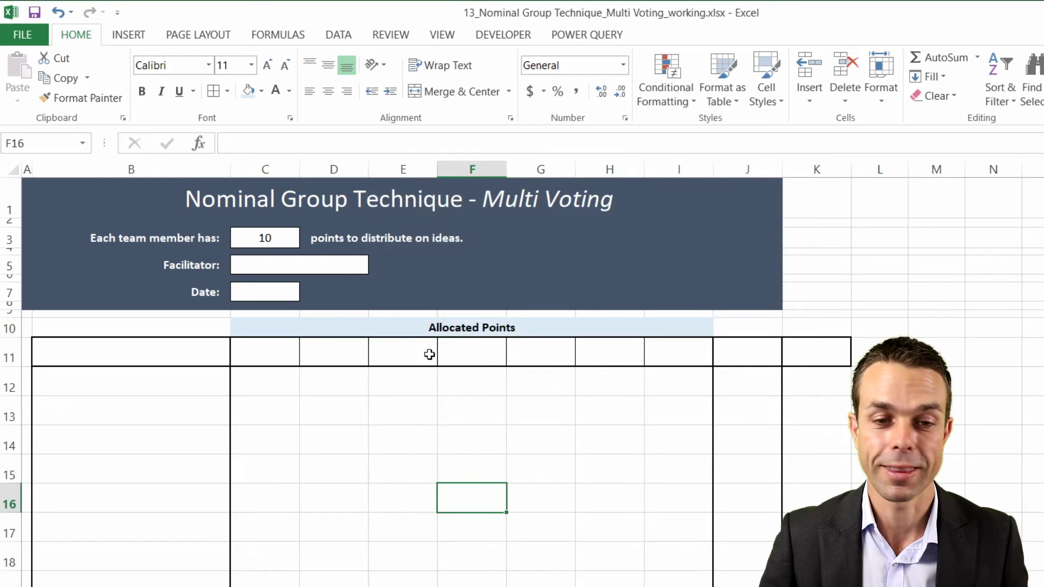
Add thin solid vertical lines between the columns of voting grid B12:I21.
drag(152, 391, 642, 568)
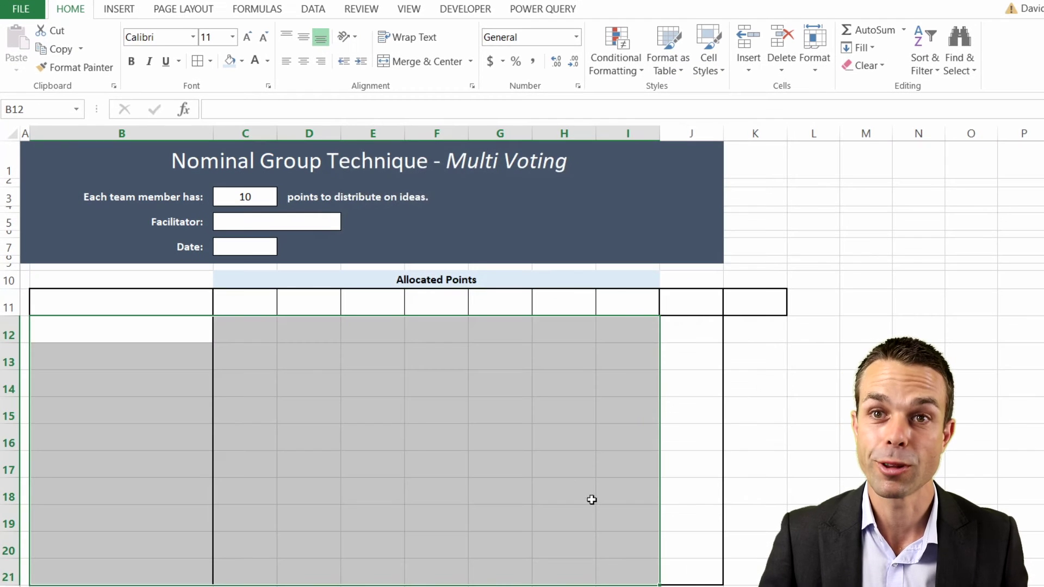
click(211, 62)
click(256, 475)
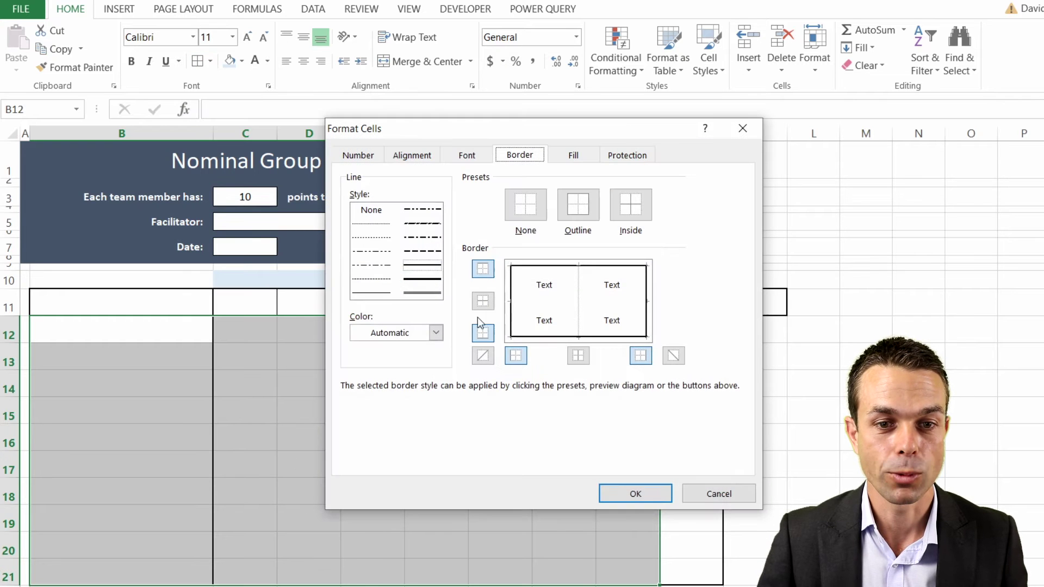
click(372, 294)
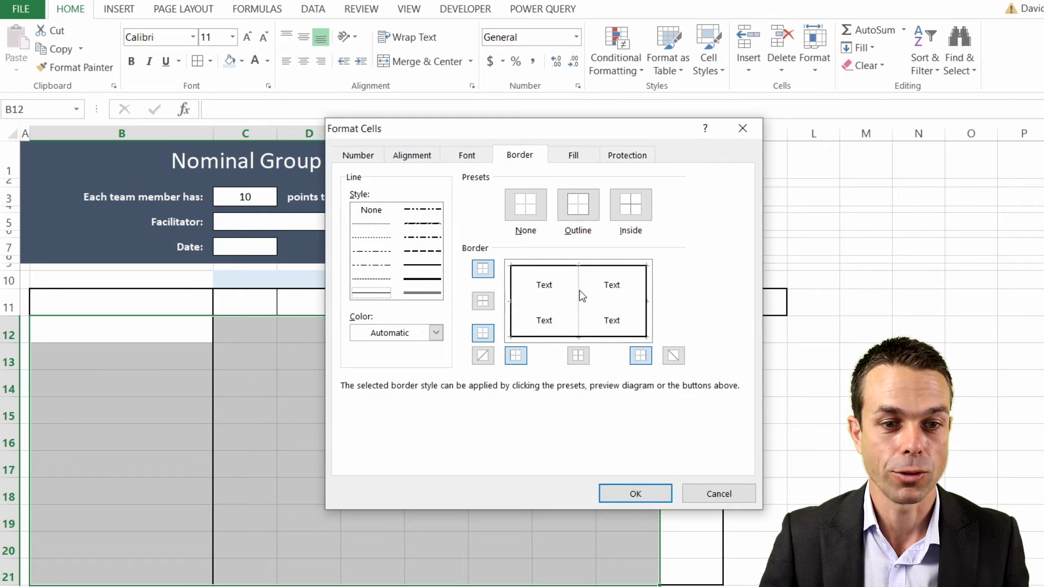
click(581, 296)
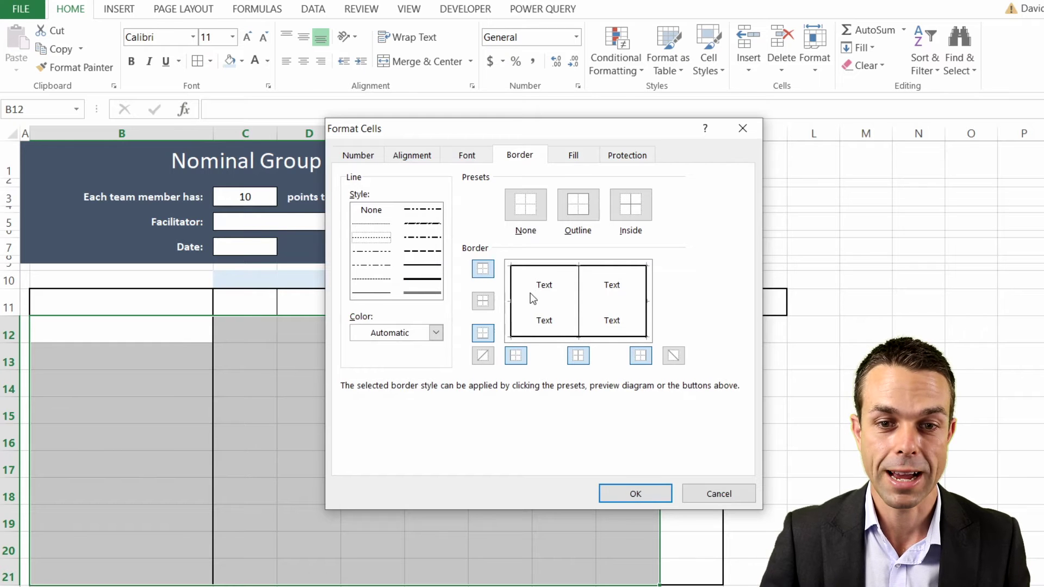
click(644, 493)
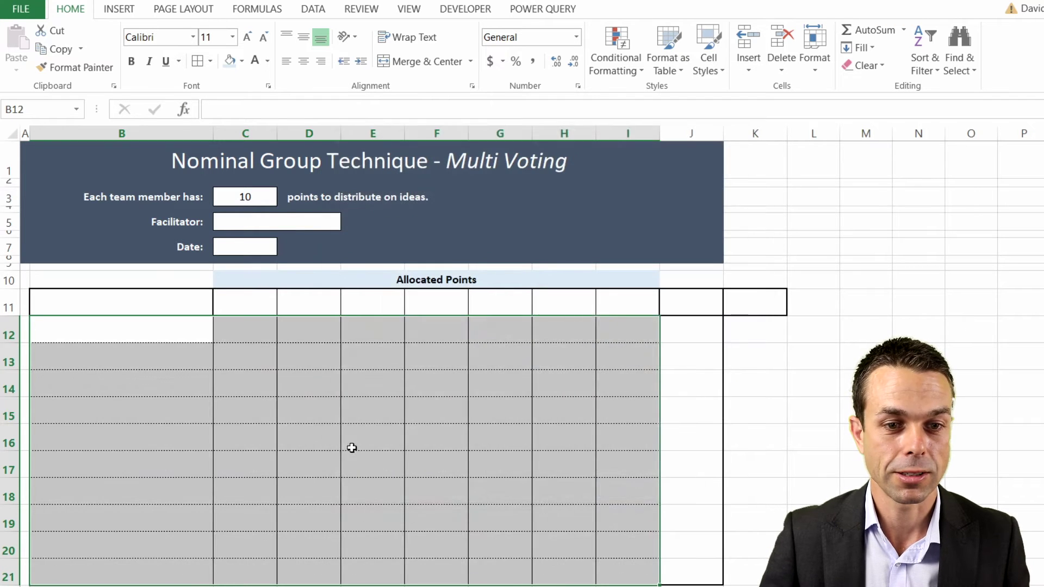
Put a thick box border around ideas column B11:B21 and middle-align the table.
click(346, 442)
drag(119, 303, 145, 573)
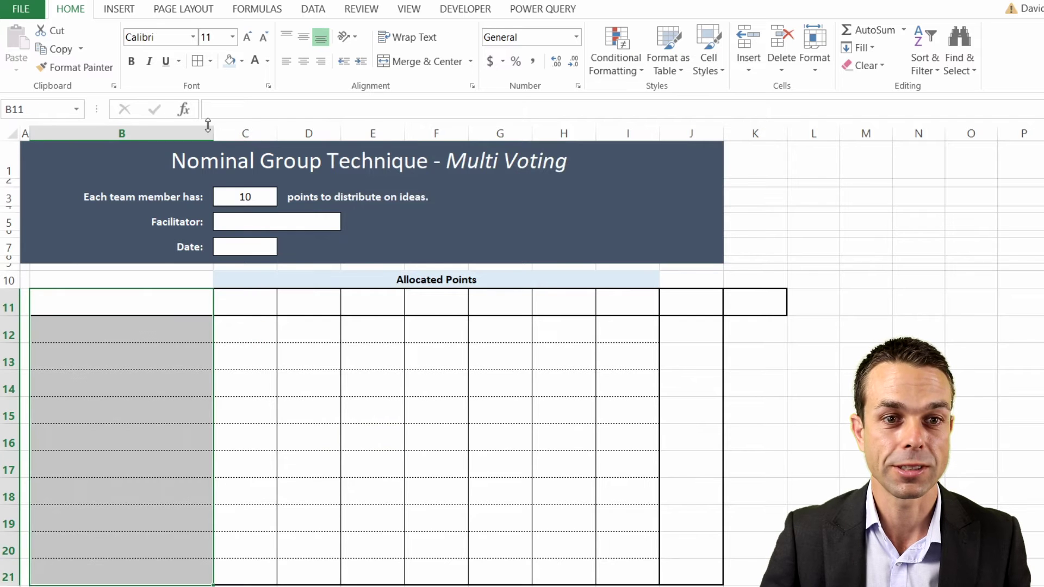
click(210, 61)
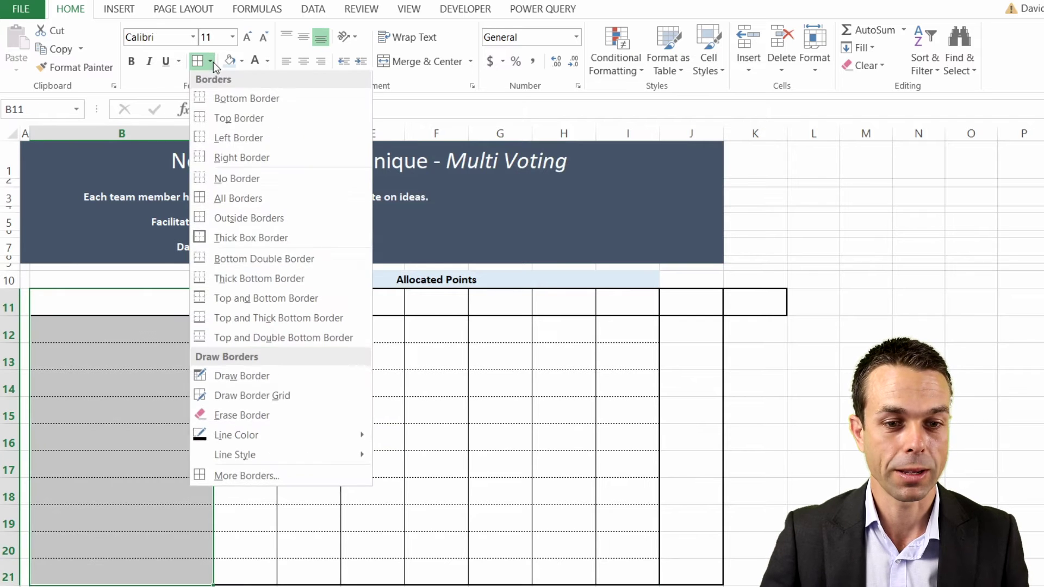
click(238, 240)
click(309, 384)
click(527, 388)
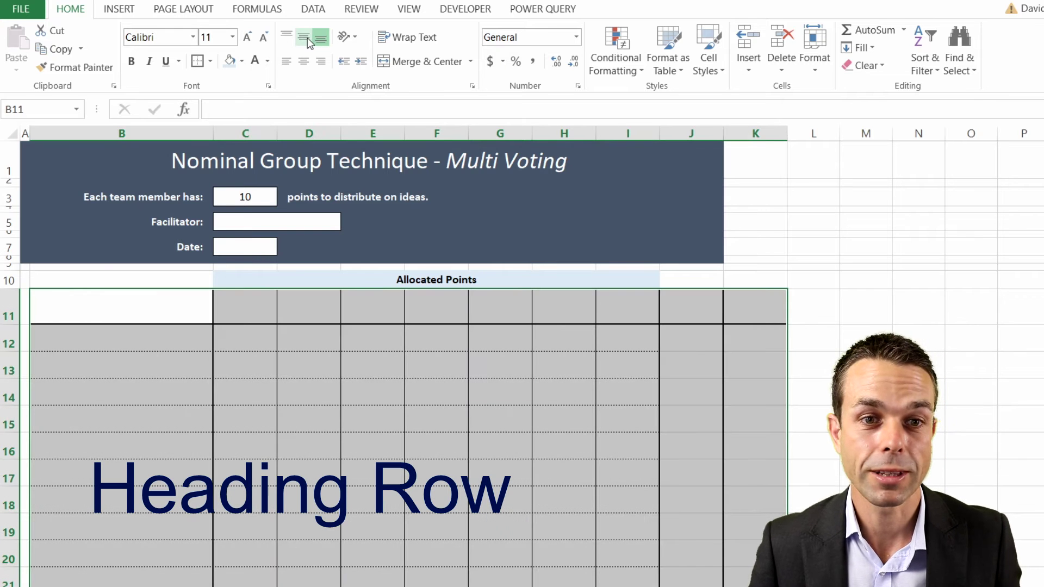
click(307, 37)
Fill header cell B11 green and member headers C11:K11 peach.
click(163, 310)
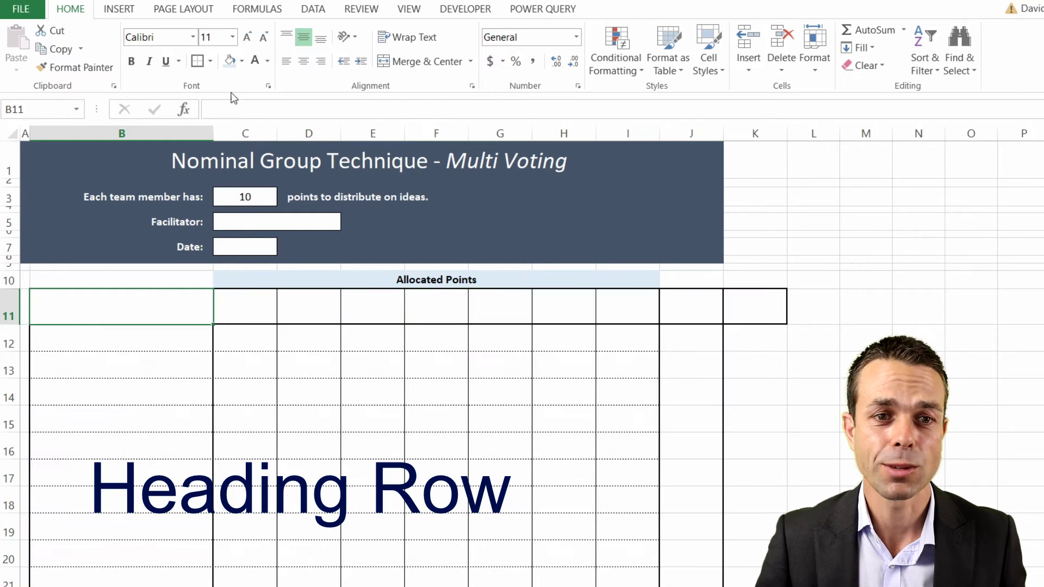
click(242, 62)
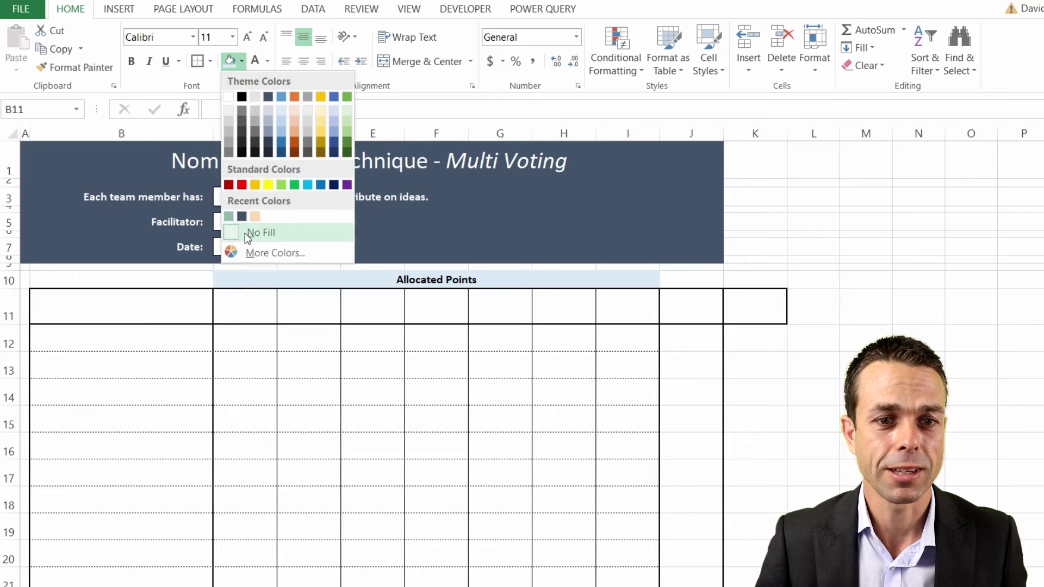
click(228, 216)
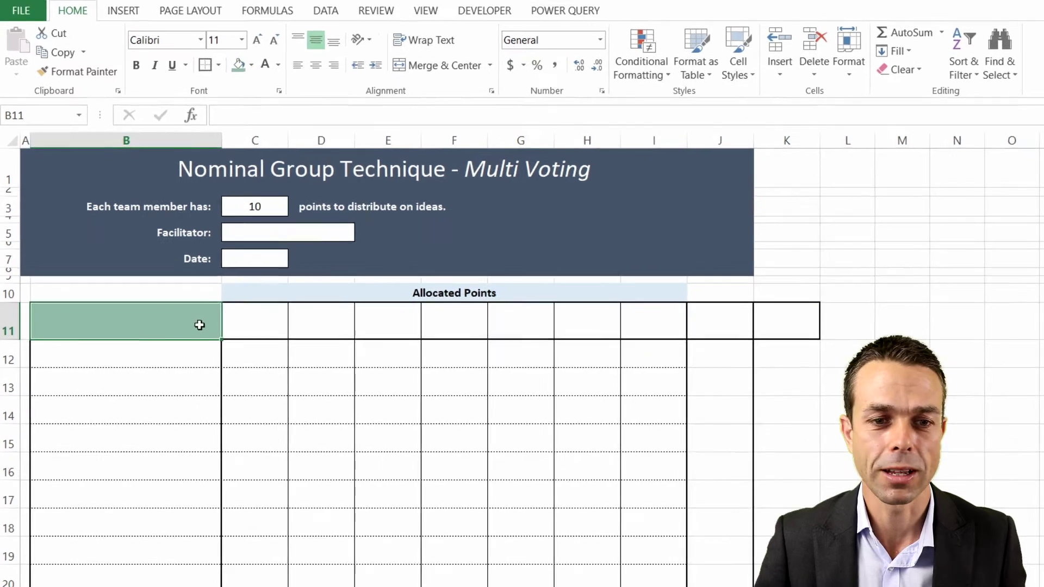
click(248, 310)
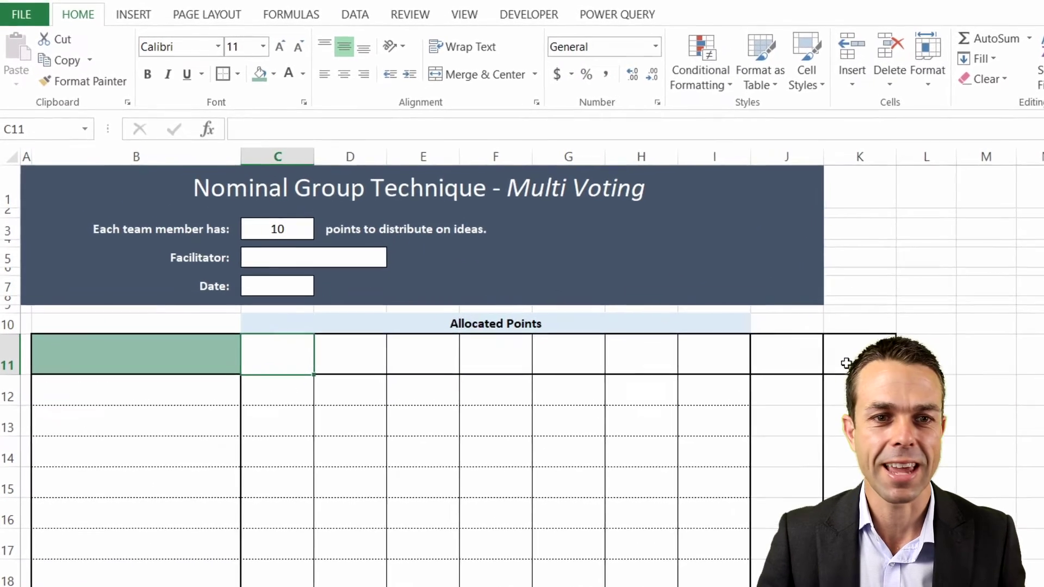
shift+click(847, 364)
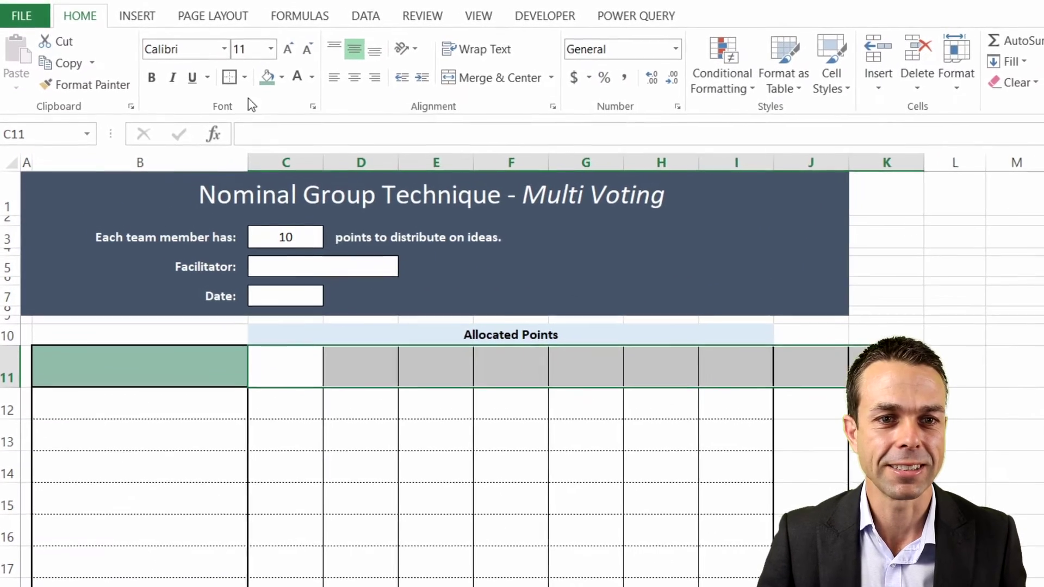
click(274, 74)
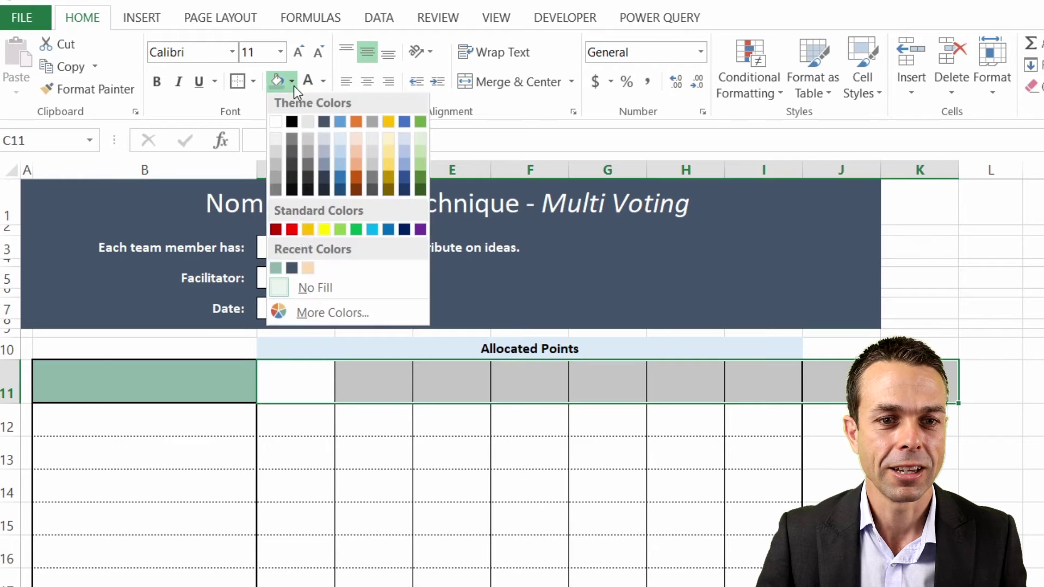
click(307, 270)
Select B11 and the member headers C11:K11 to change their font colour.
click(428, 446)
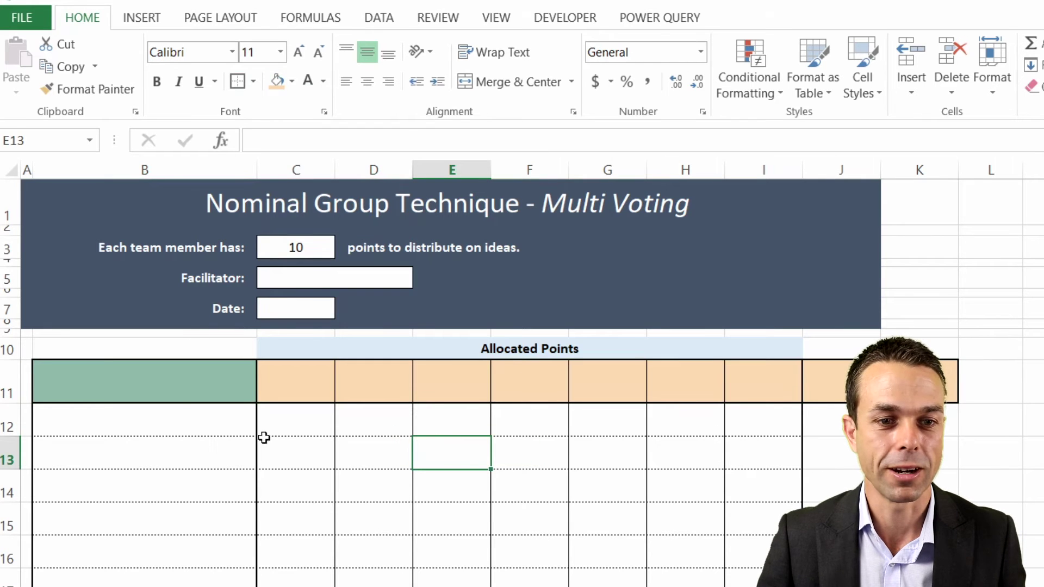
click(168, 387)
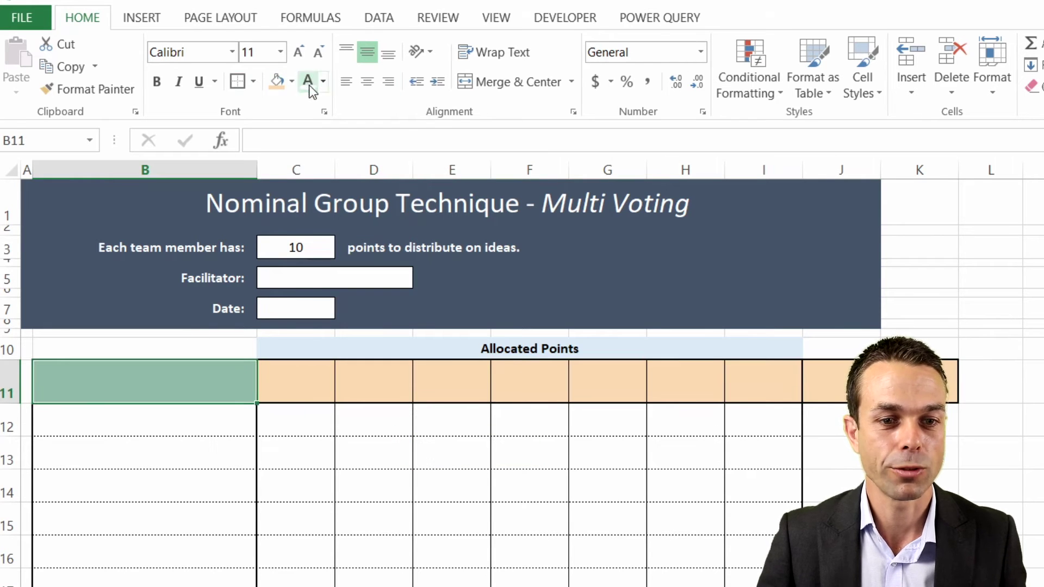
click(296, 383)
shift+click(919, 381)
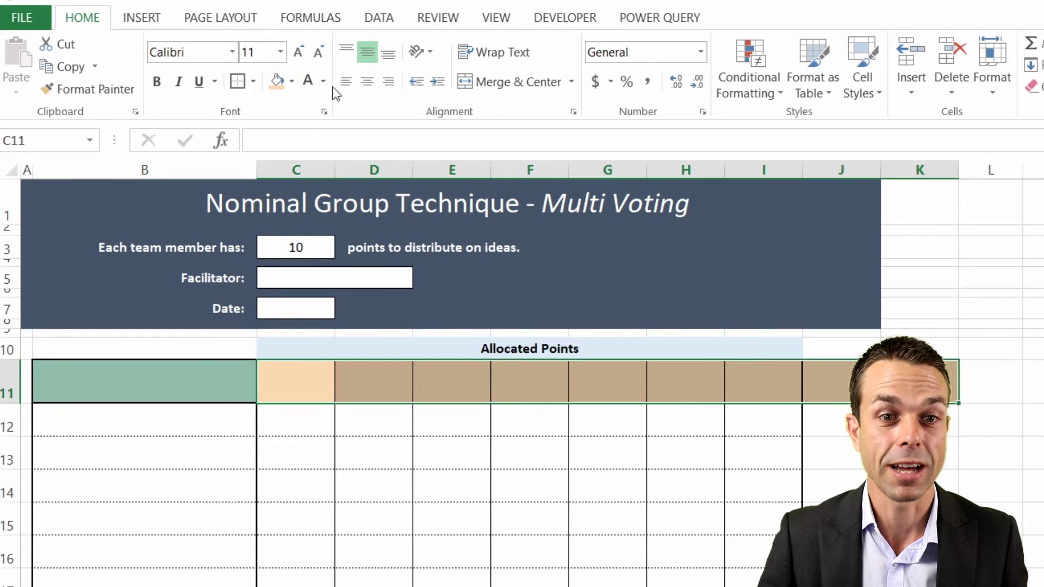
click(324, 81)
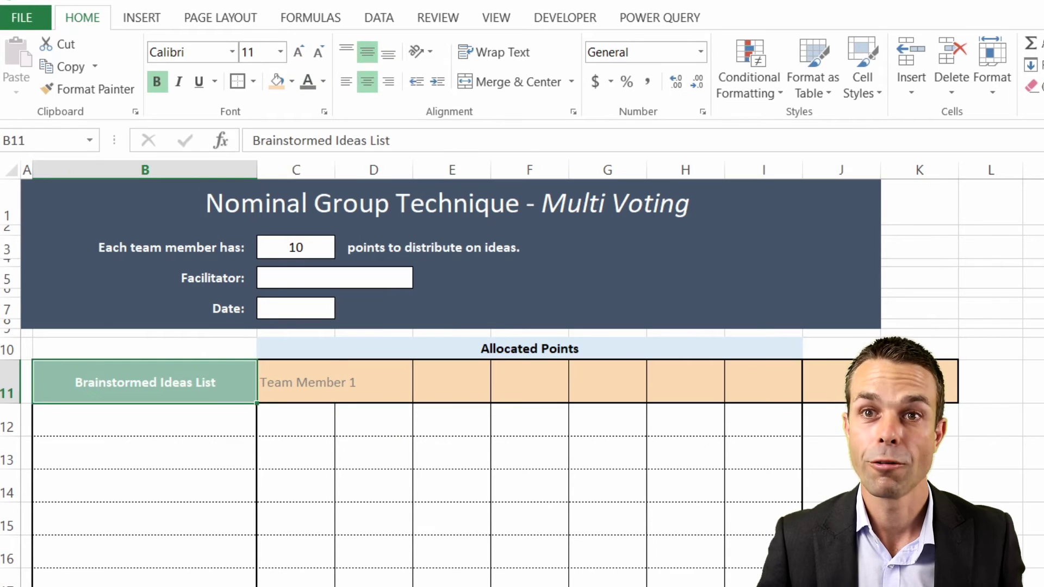
Turn on text wrapping for the whole table through Format Cells.
key(ctrl+shift+End)
right_click(438, 410)
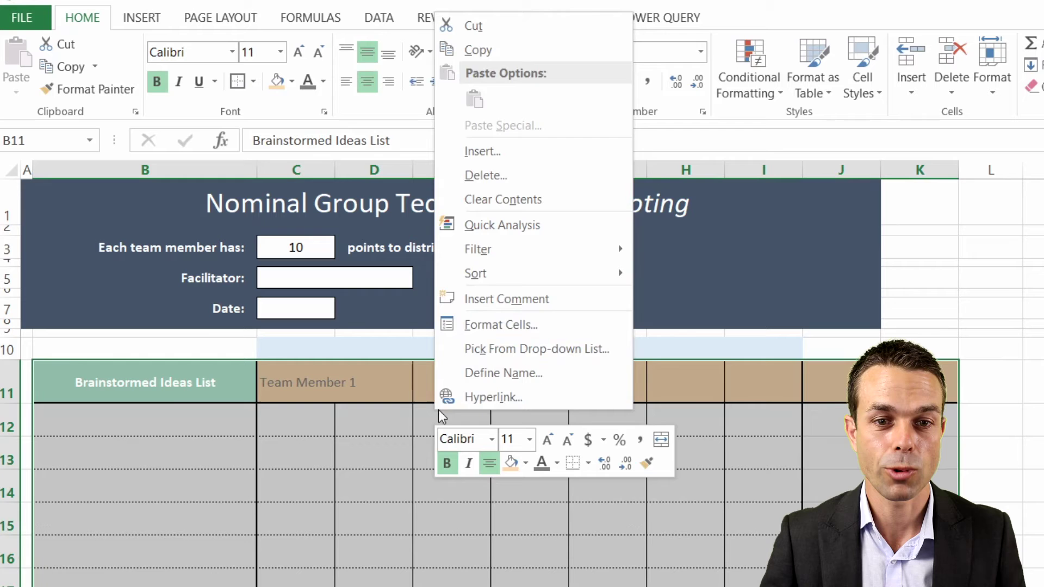
click(501, 326)
click(353, 123)
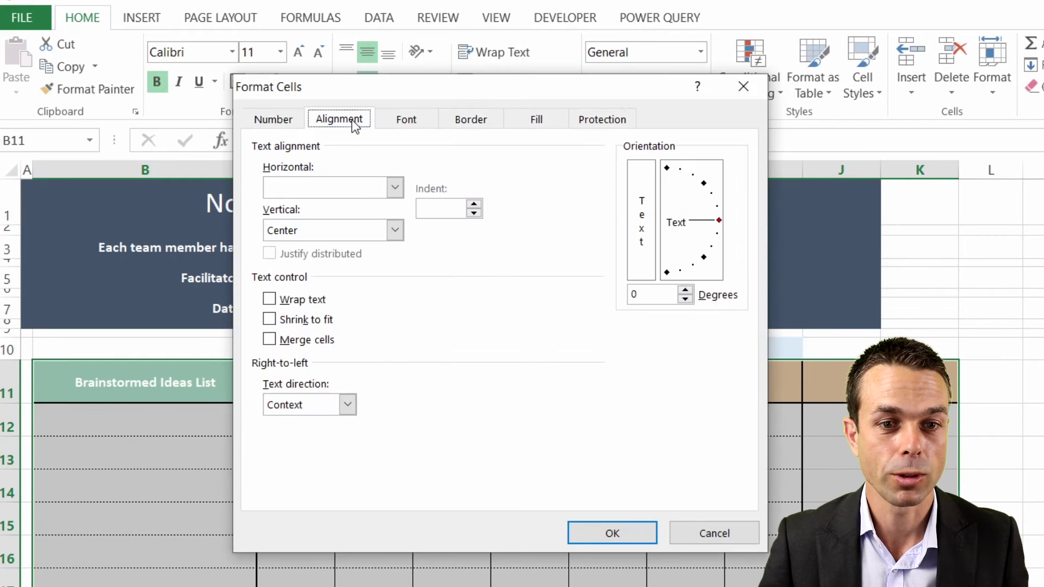
click(303, 299)
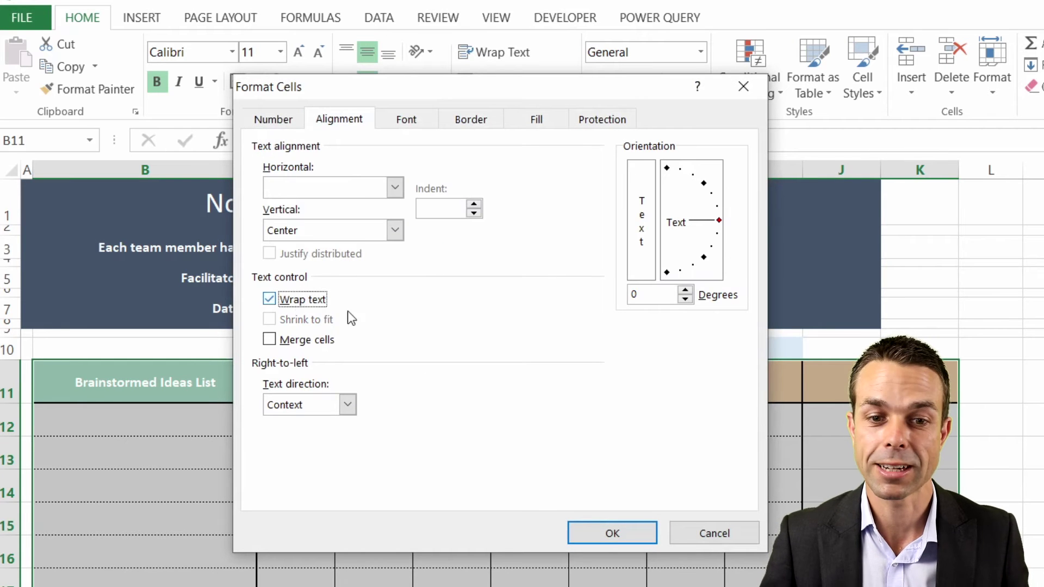
click(612, 534)
click(462, 454)
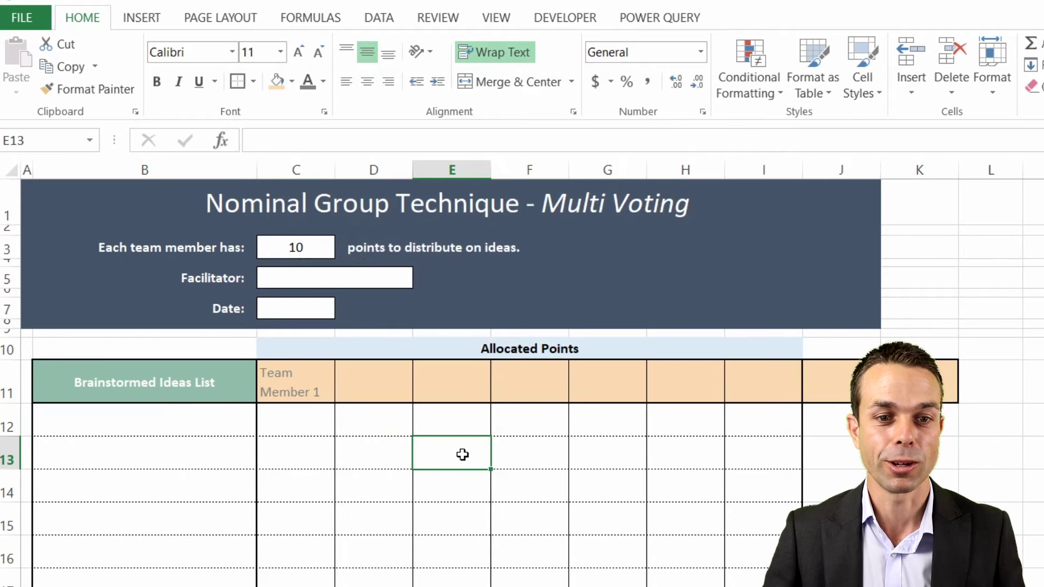
Centre and bold the member headings in C11:K11.
mouse_move(296, 369)
mouse_down()
mouse_move(846, 381)
mouse_move(844, 353)
mouse_up()
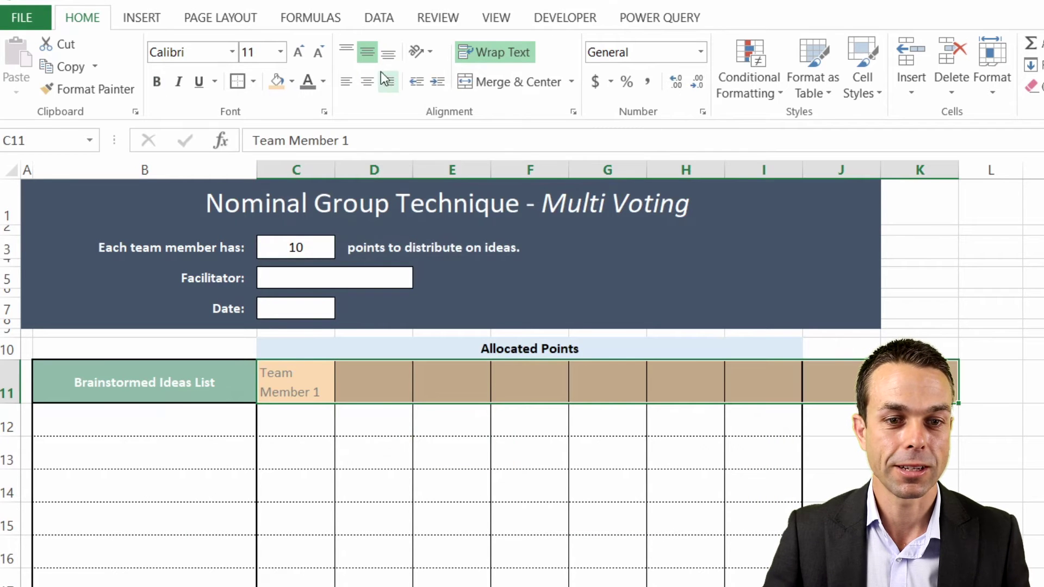
click(367, 81)
click(375, 452)
click(308, 377)
drag(309, 376, 844, 327)
key(ctrl+b)
click(313, 457)
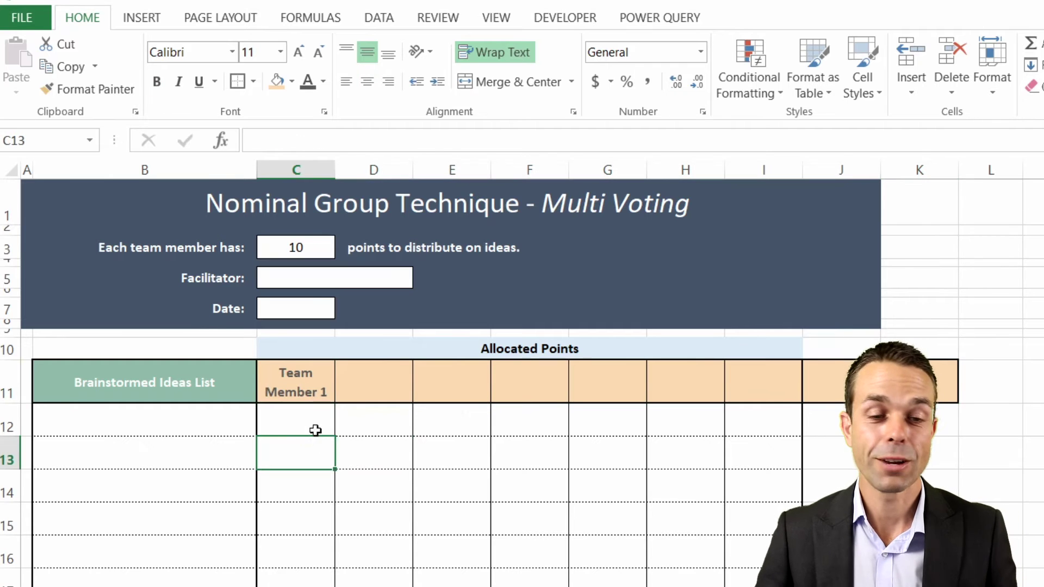
Fill the headings from Team Member 1 across to Team Member 7 in I11.
click(301, 383)
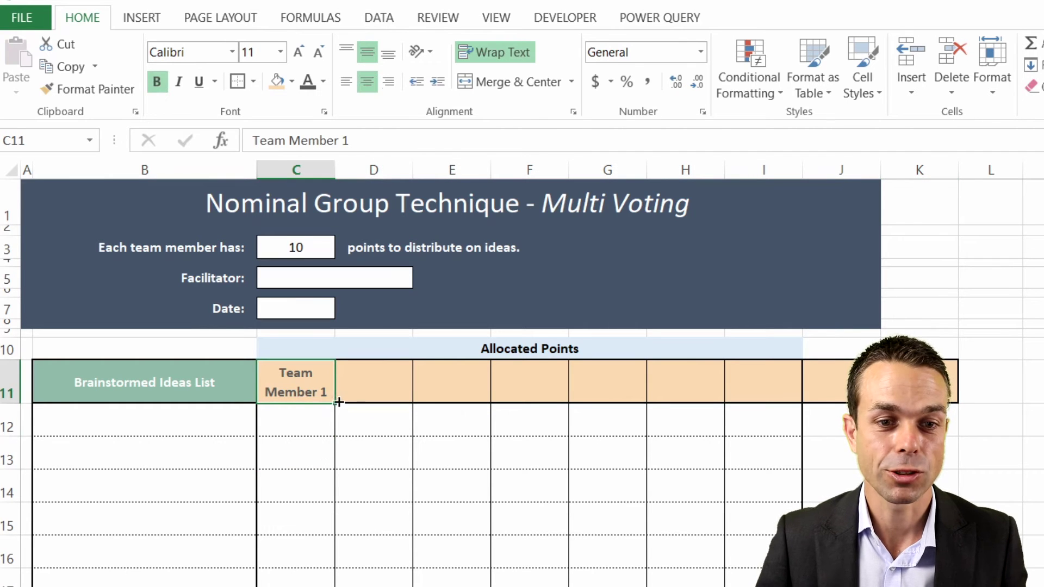
drag(335, 403, 794, 383)
click(753, 481)
click(572, 481)
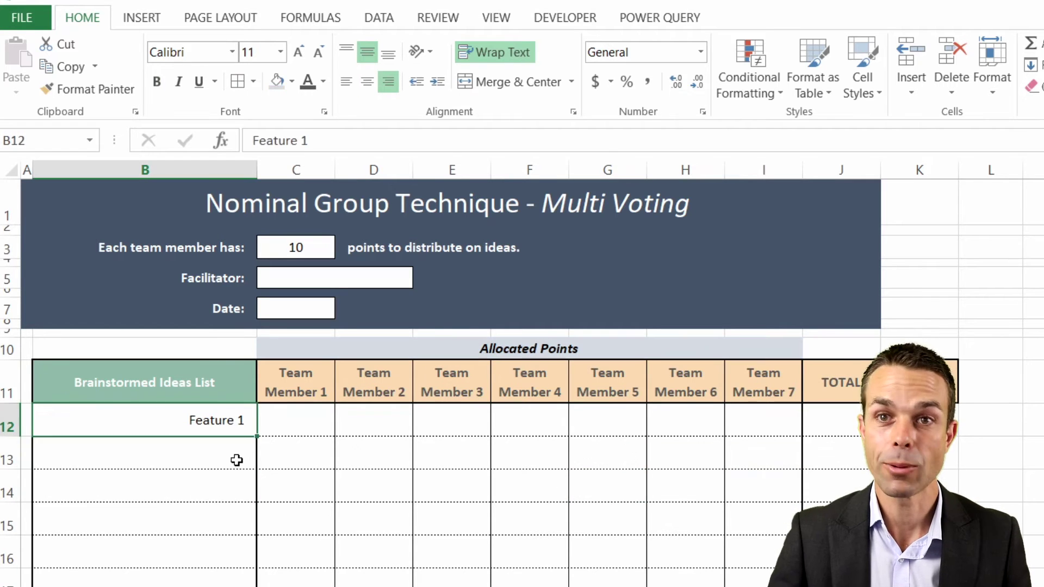
Enter Feature 2 in B13 and Team Member 1's points 2, 3, 4, 5, 6 in column C.
click(236, 459)
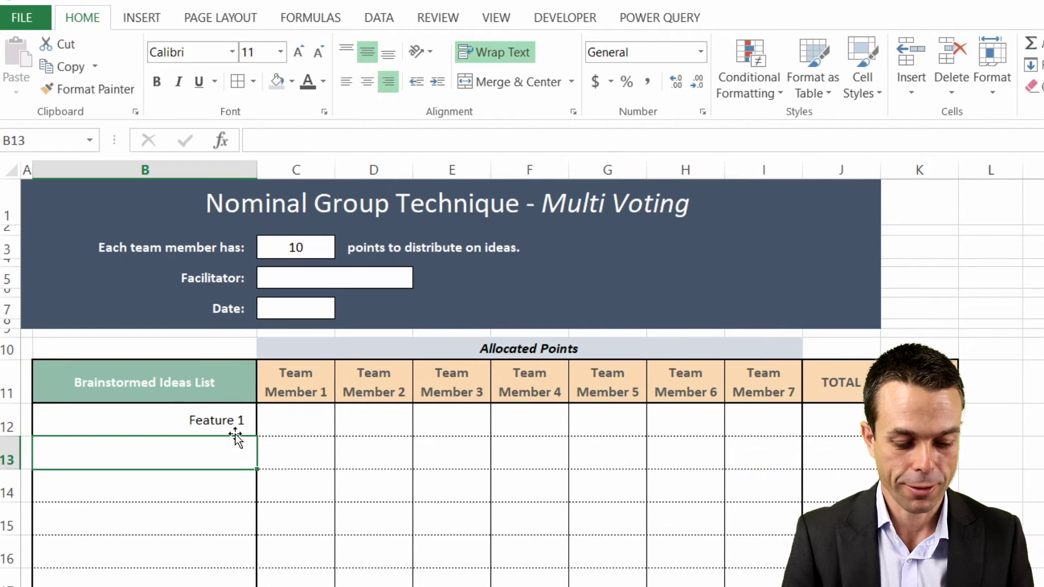
text(Feature )
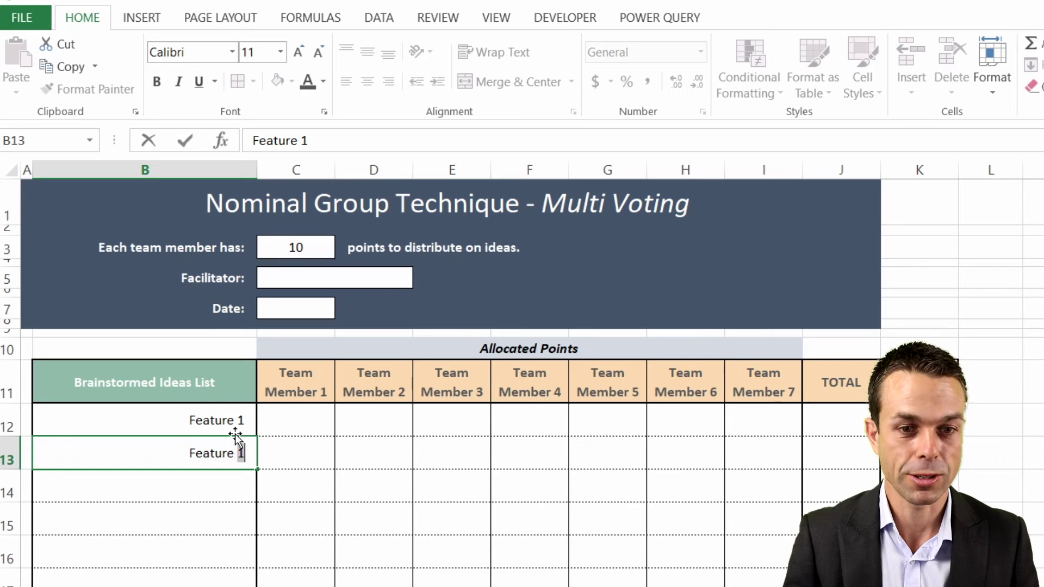
text(2)
key(Return)
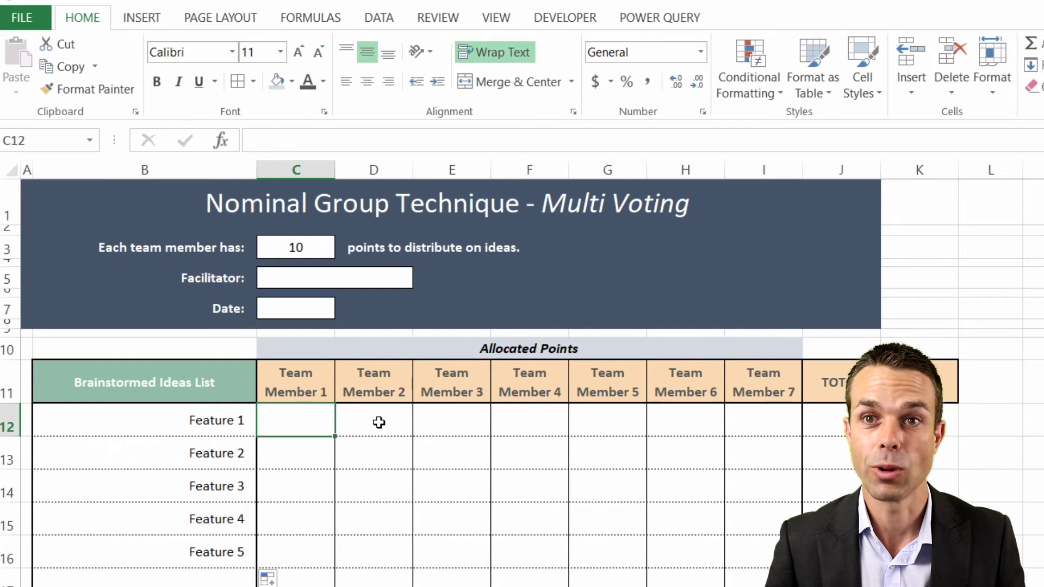
text(2)
key(Return)
text(3)
key(Return)
text(4 5)
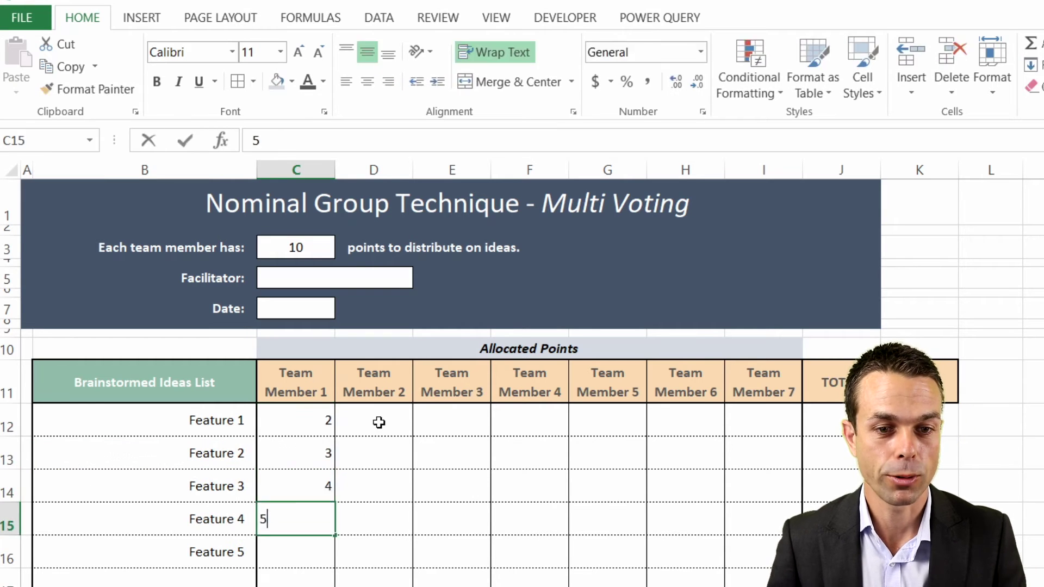
key(Return)
text(6)
key(Return)
drag(316, 424, 764, 582)
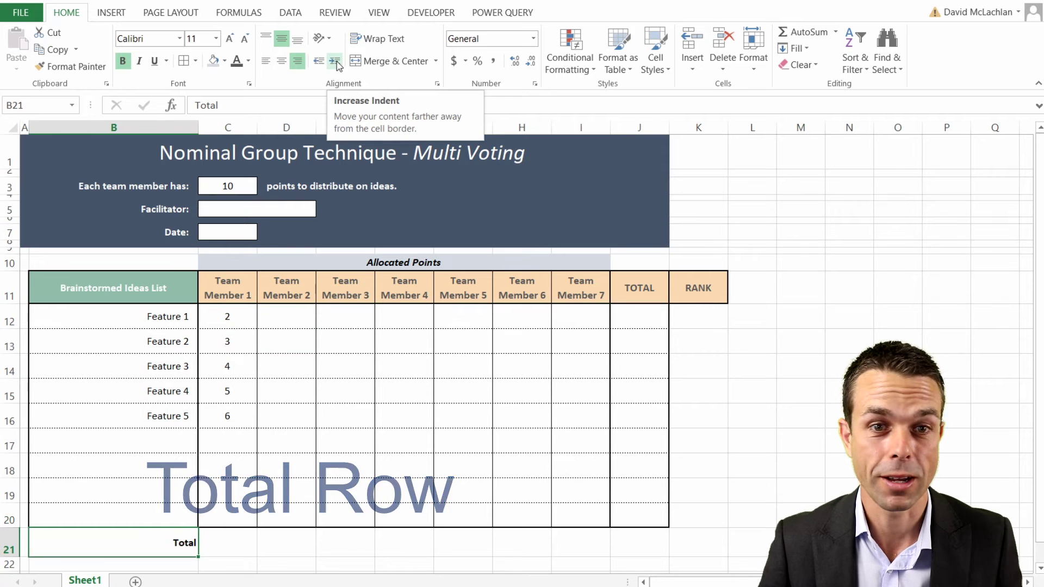
Outdent the Total label and enter =SUM(C12:C20) in C21, giving 20.
scroll(182, 517, down, 1)
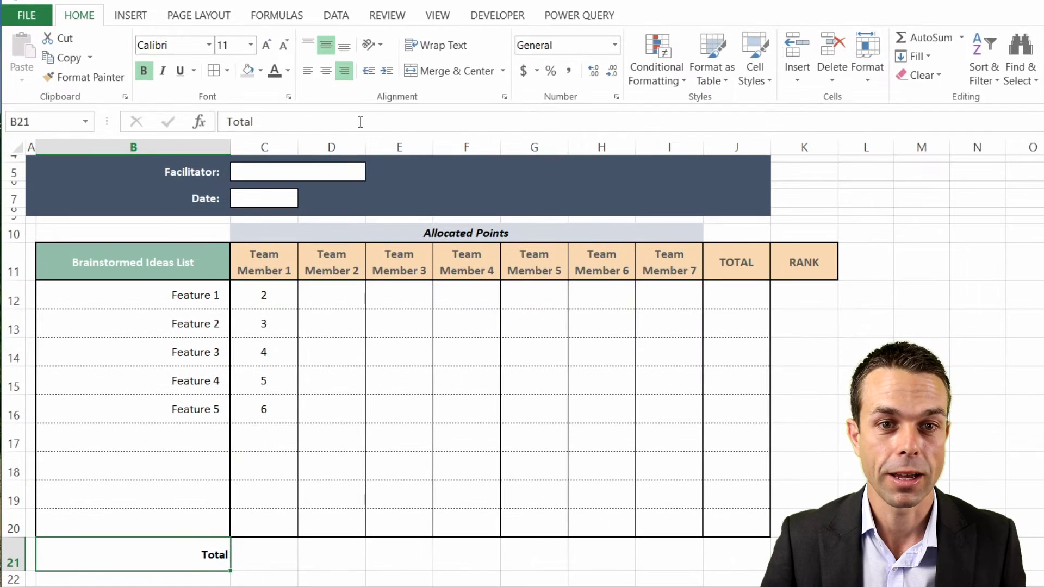
click(387, 71)
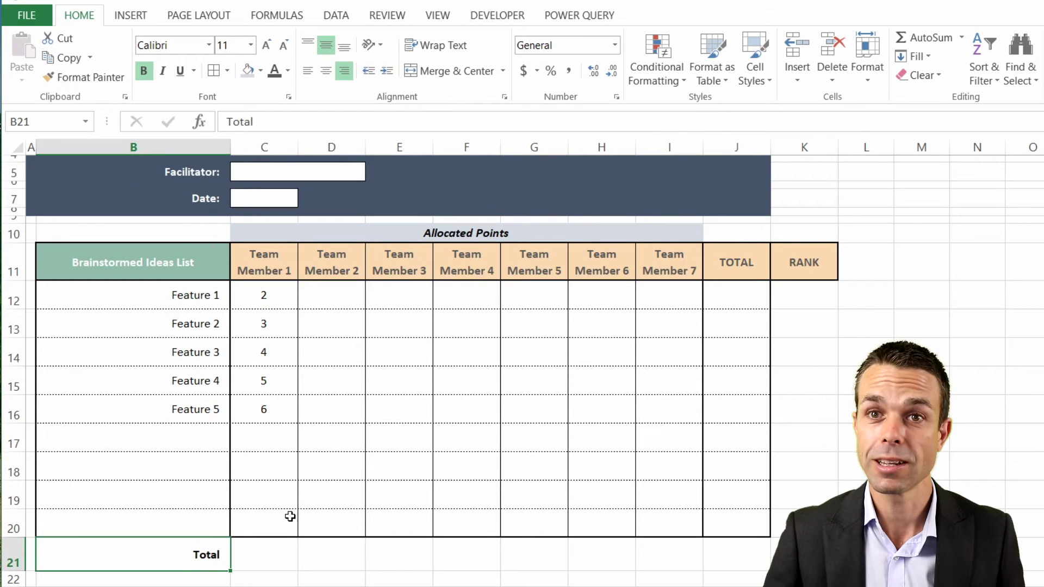
click(274, 550)
text(=sum()
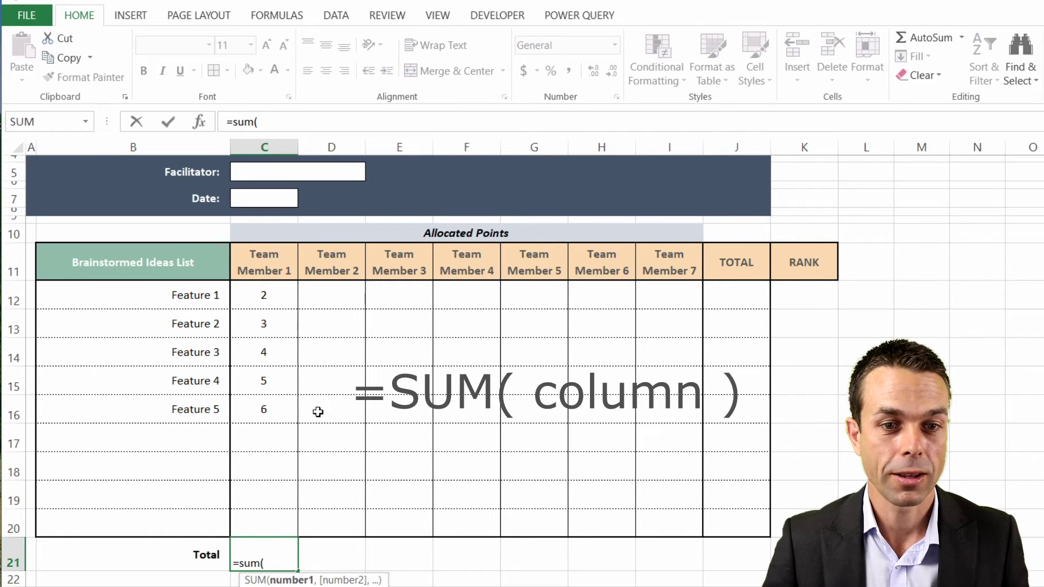
drag(256, 300, 260, 501)
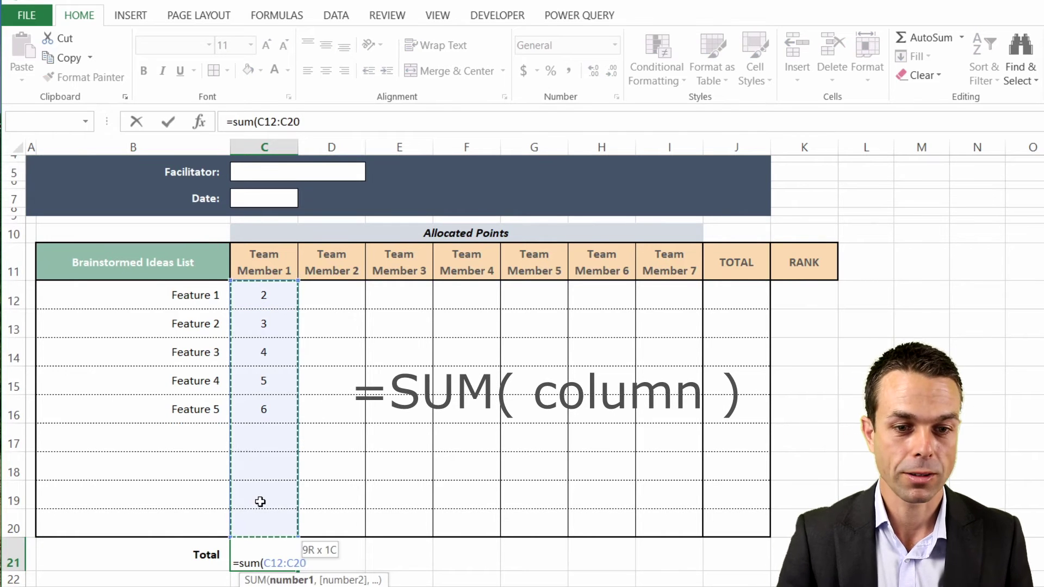
text())
key(Return)
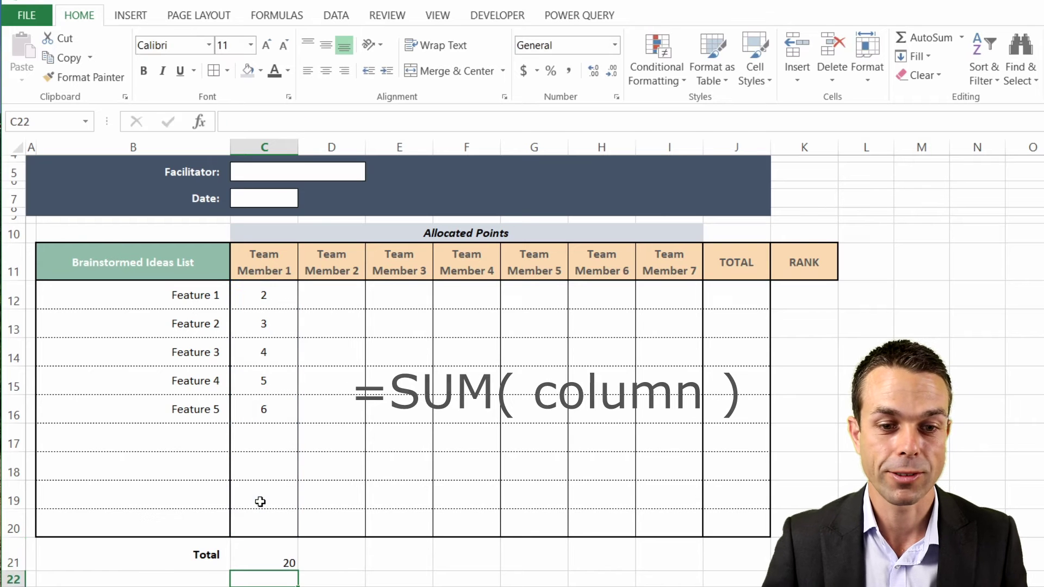
Centre the Total row C21:J21 both vertically and horizontally.
click(288, 562)
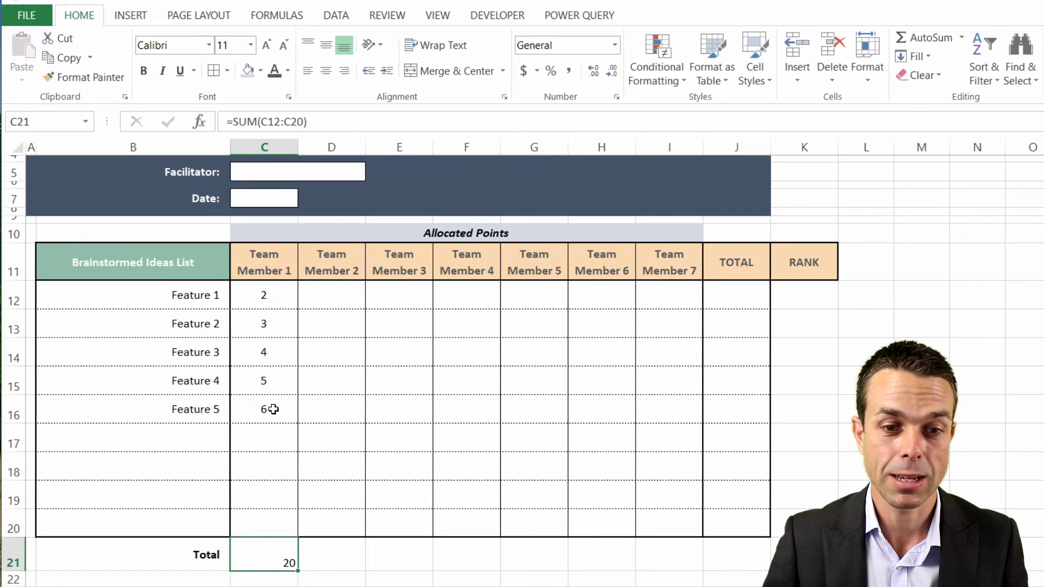
shift+click(704, 548)
click(327, 45)
click(326, 71)
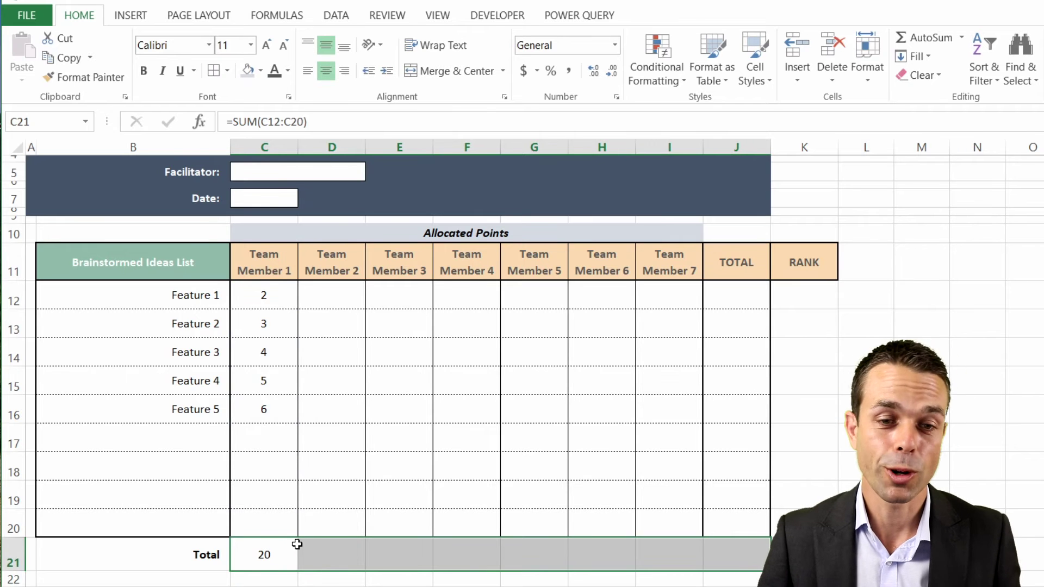
scroll(287, 355, up, 1)
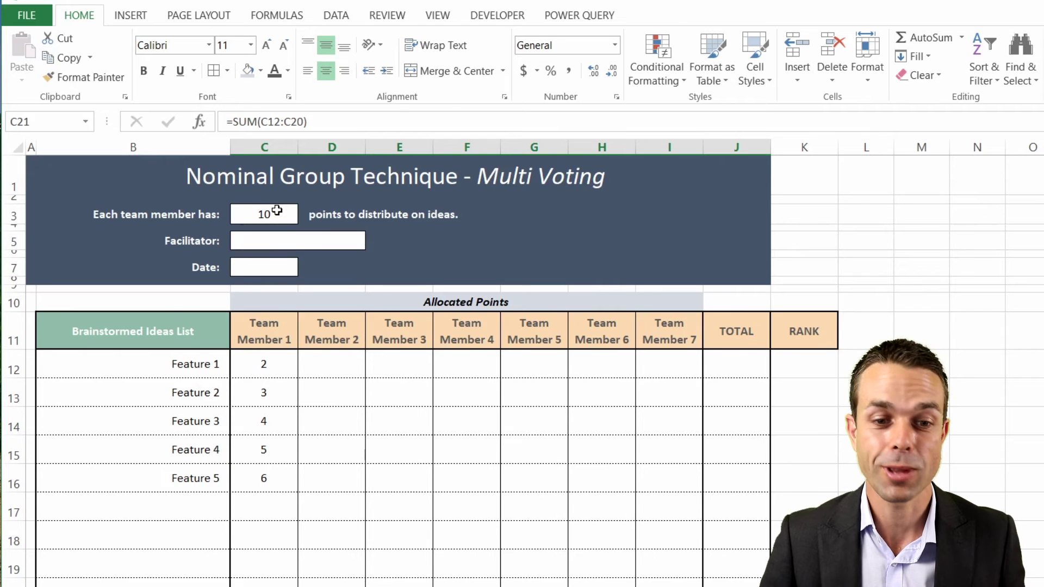
scroll(283, 213, down, 1)
click(679, 85)
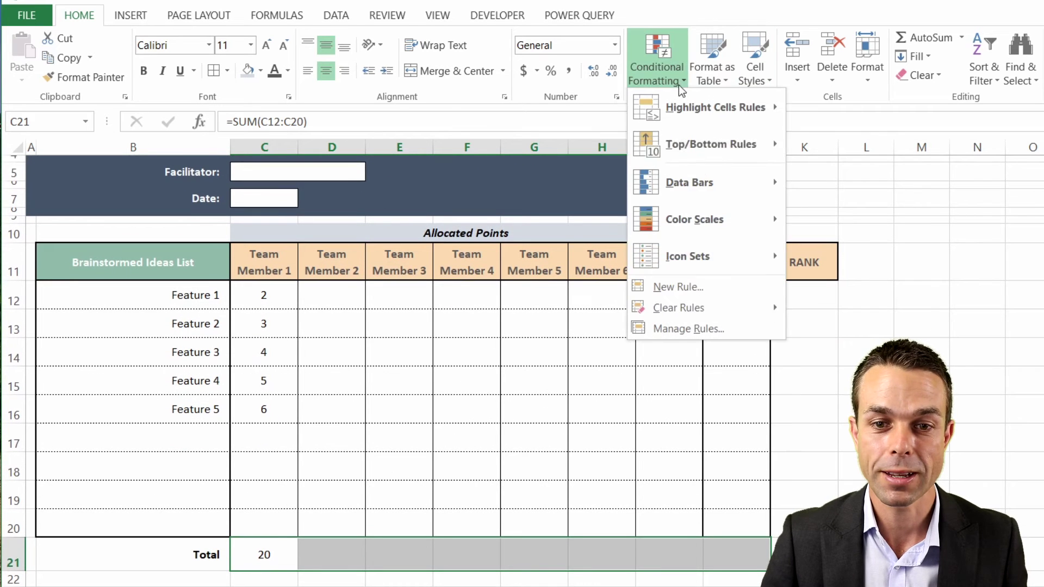
Add a rule giving Team Member 1's total a light orange fill when greater than =$C$3.
click(699, 286)
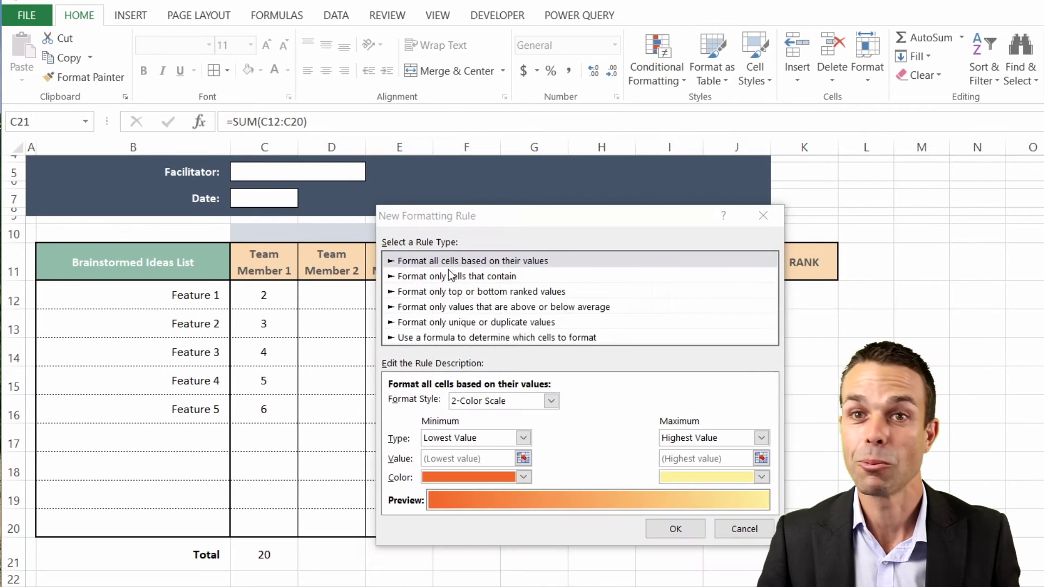
click(447, 280)
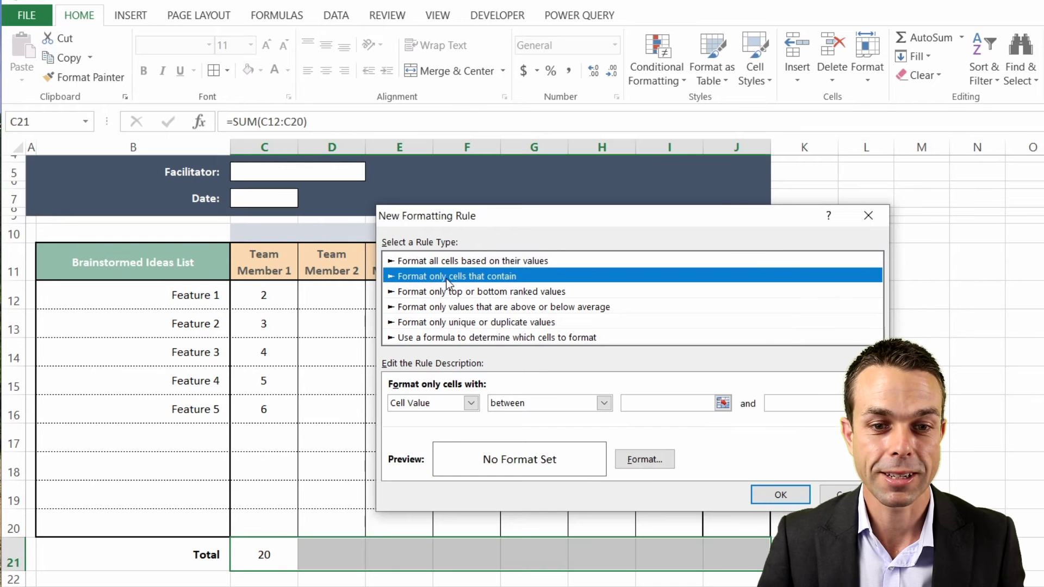
click(540, 402)
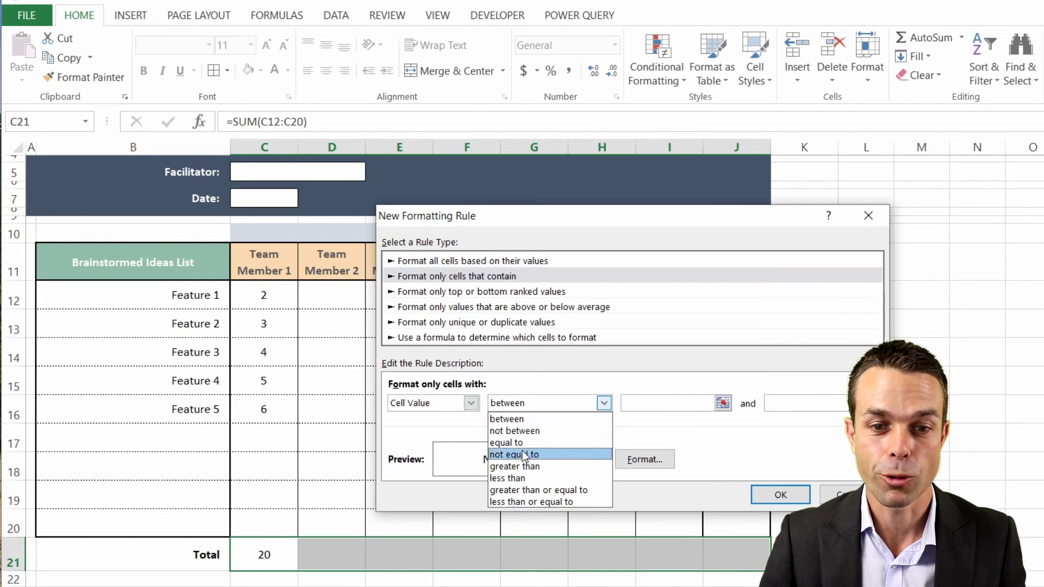
click(521, 466)
click(698, 403)
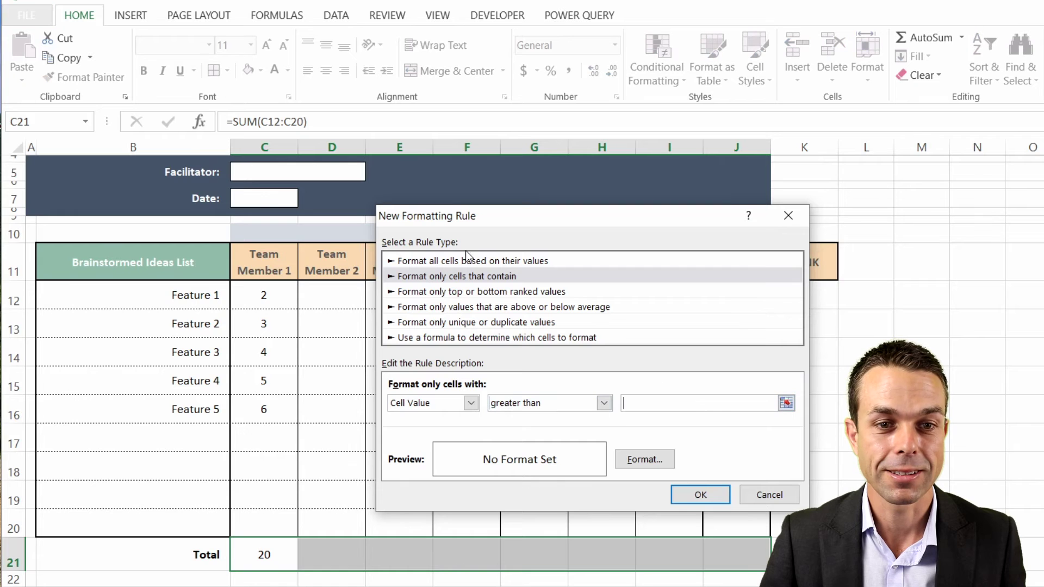
scroll(305, 221, up, 1)
click(263, 214)
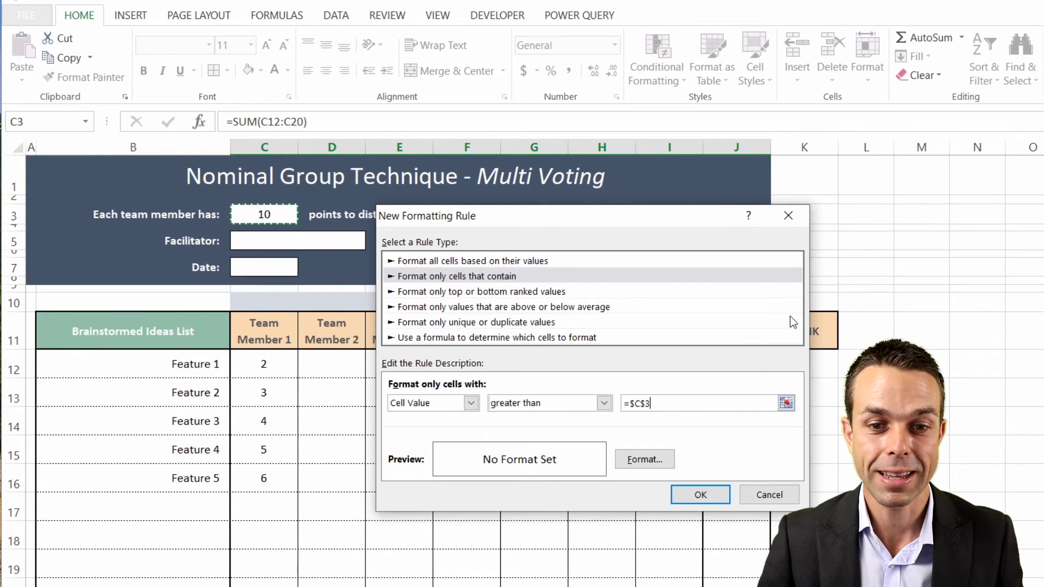
click(641, 459)
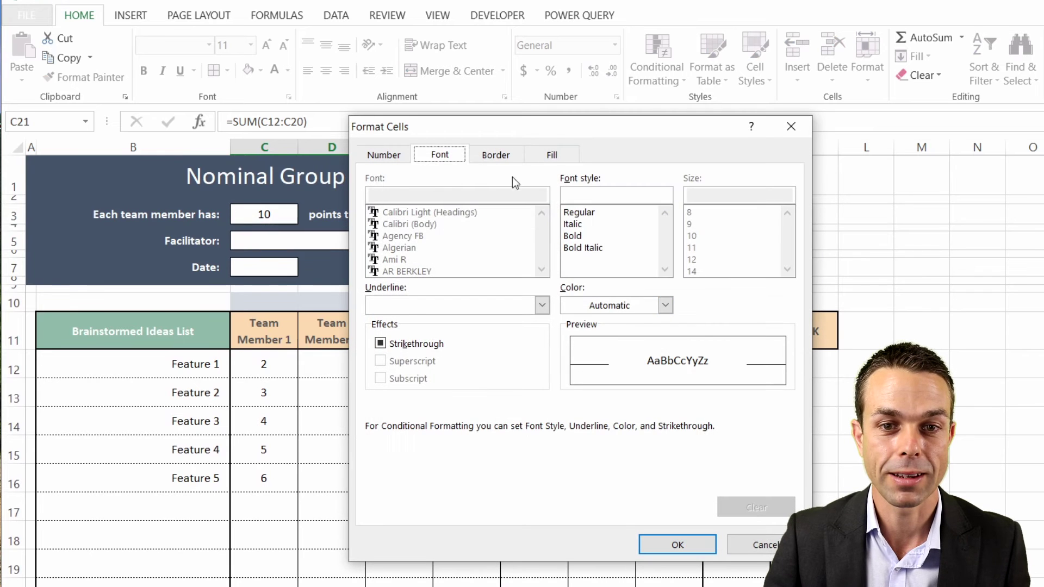
click(548, 157)
click(459, 240)
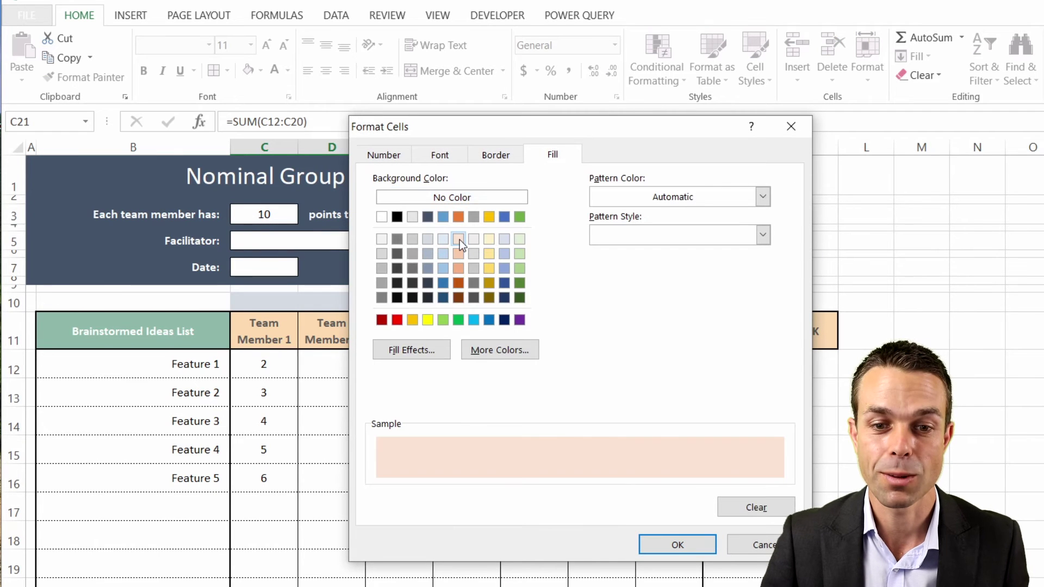
click(664, 544)
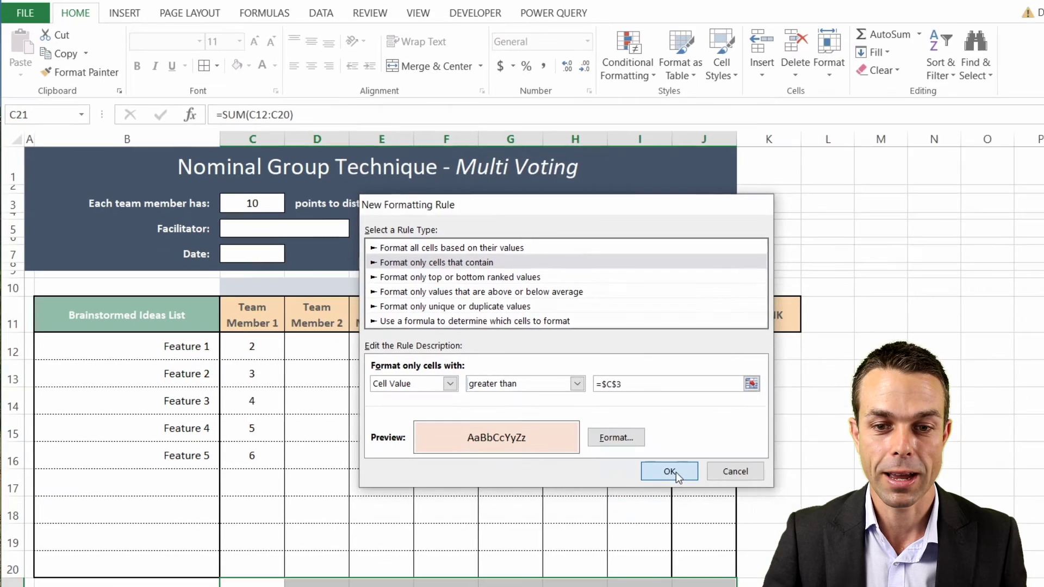
click(707, 499)
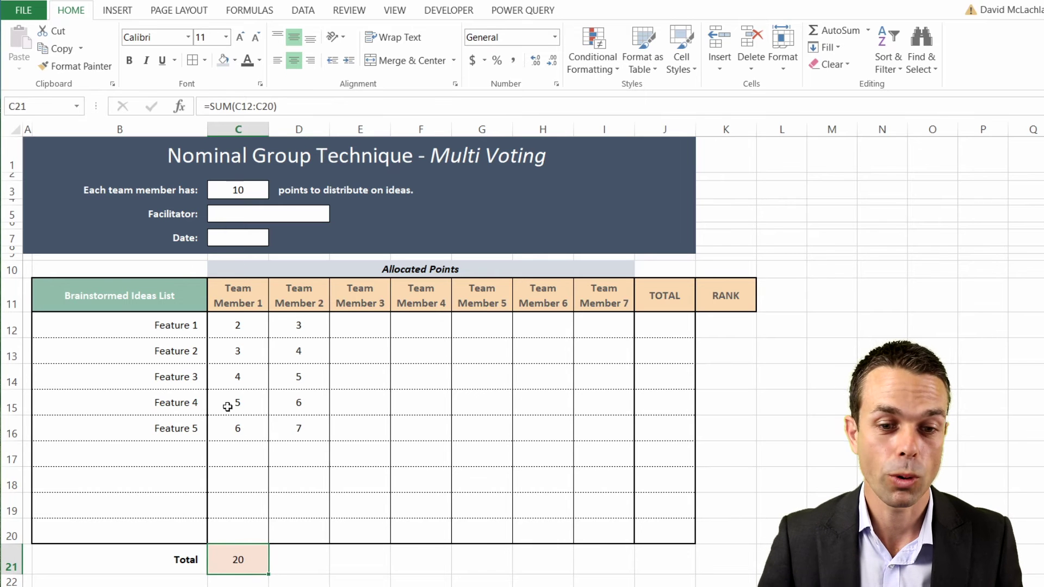
Copy the Total SUM formula across row 21 to column J.
drag(277, 575, 635, 573)
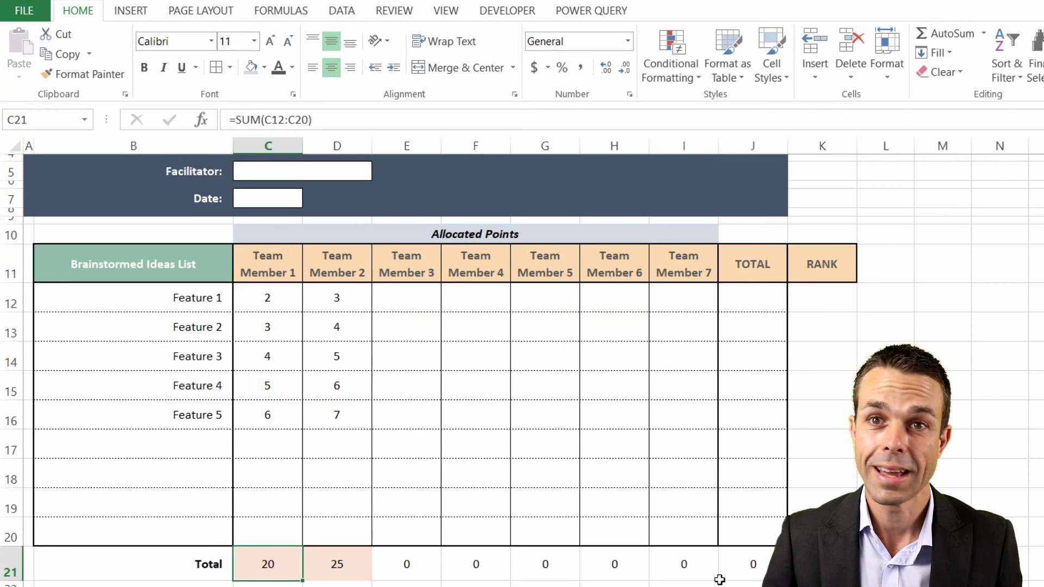
shift+click(724, 563)
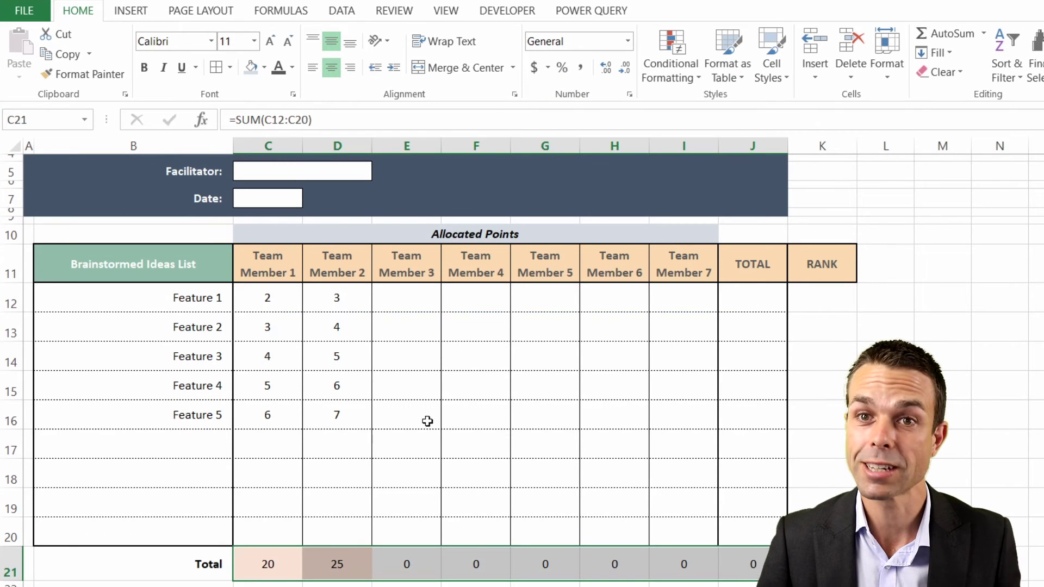
click(690, 78)
click(688, 331)
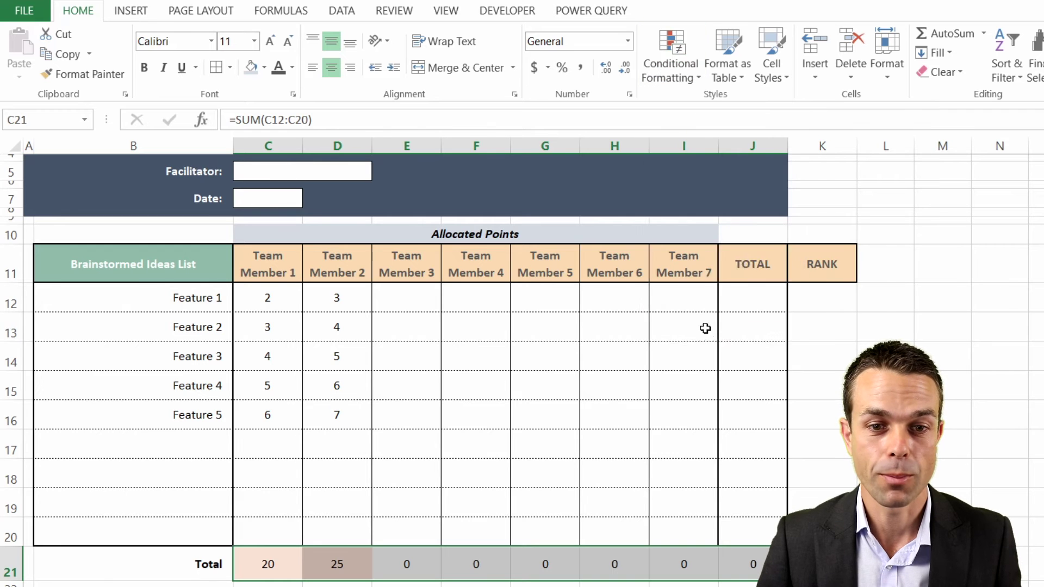
Create a new rule matching Total row cells whose value equals 0.
click(401, 301)
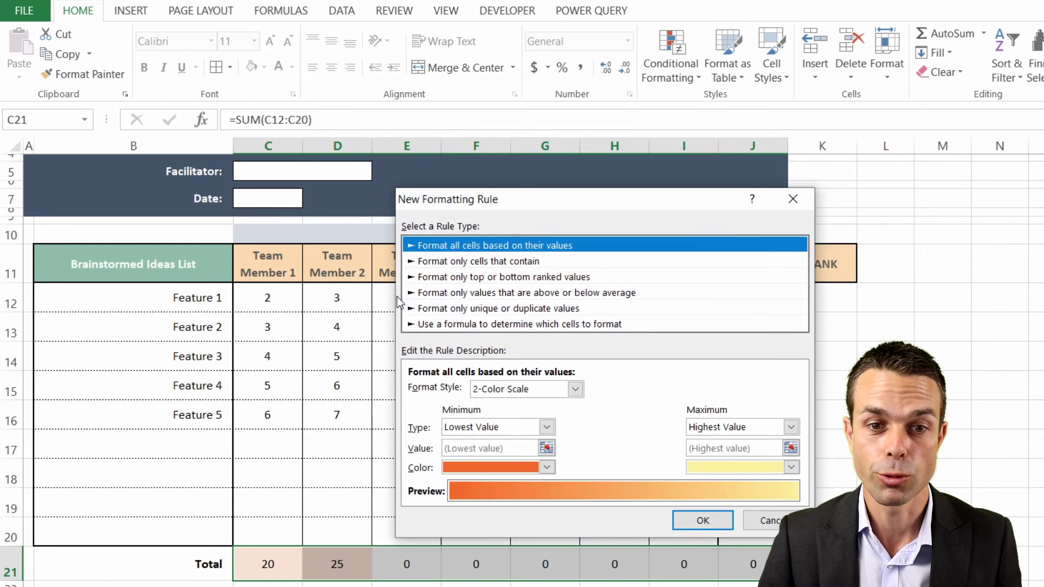
click(482, 262)
click(569, 396)
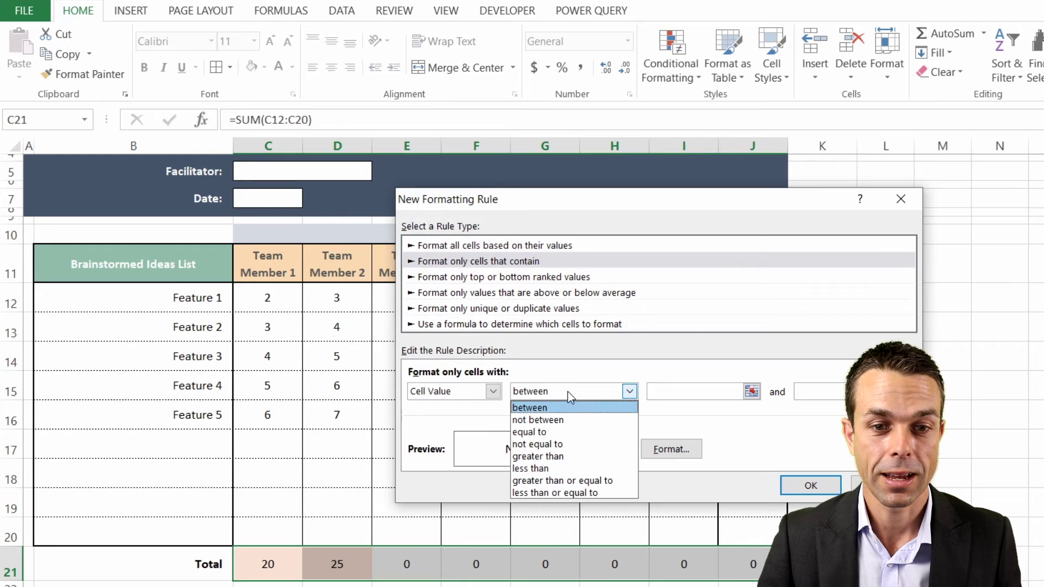
click(546, 431)
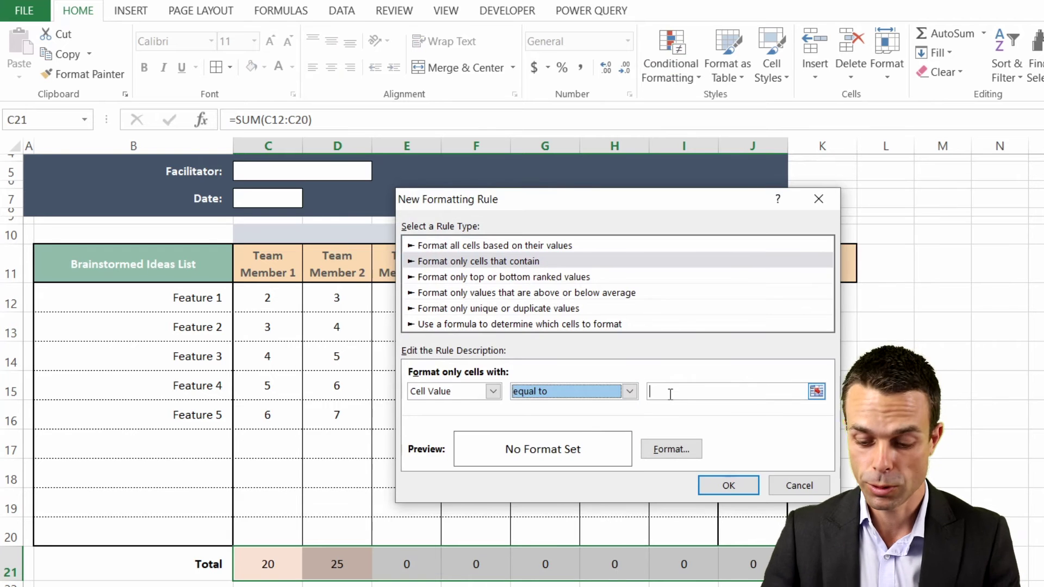
click(669, 391)
text(0)
Give the zero-value rule a white font and apply it to C21:J21.
click(667, 448)
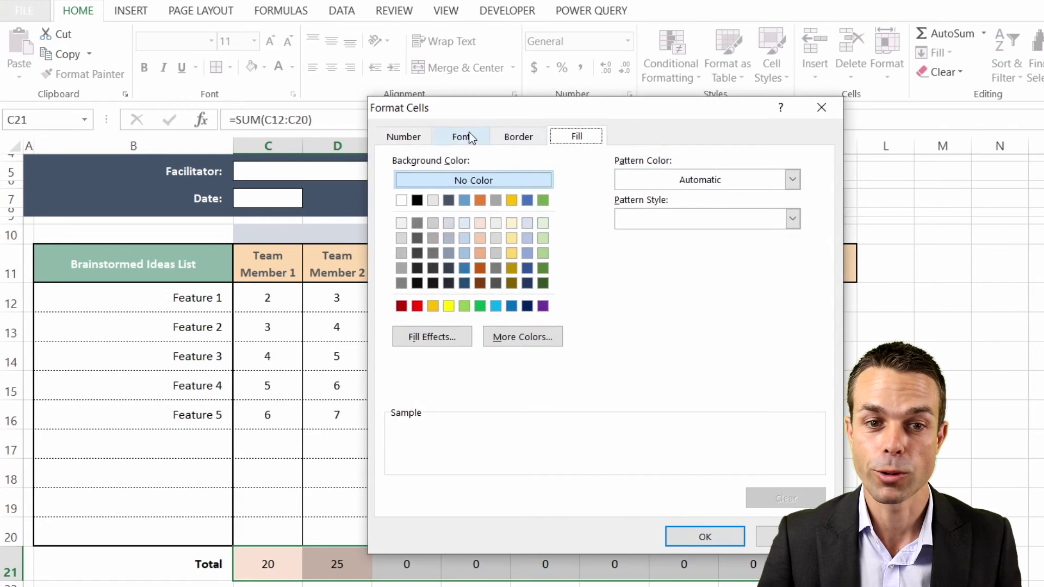
click(463, 138)
click(641, 292)
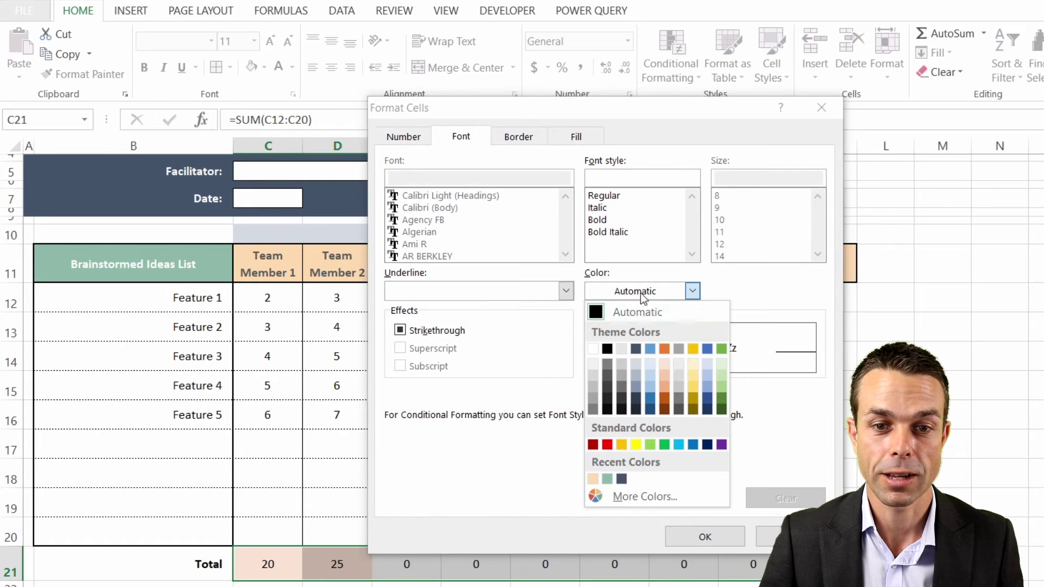
click(595, 344)
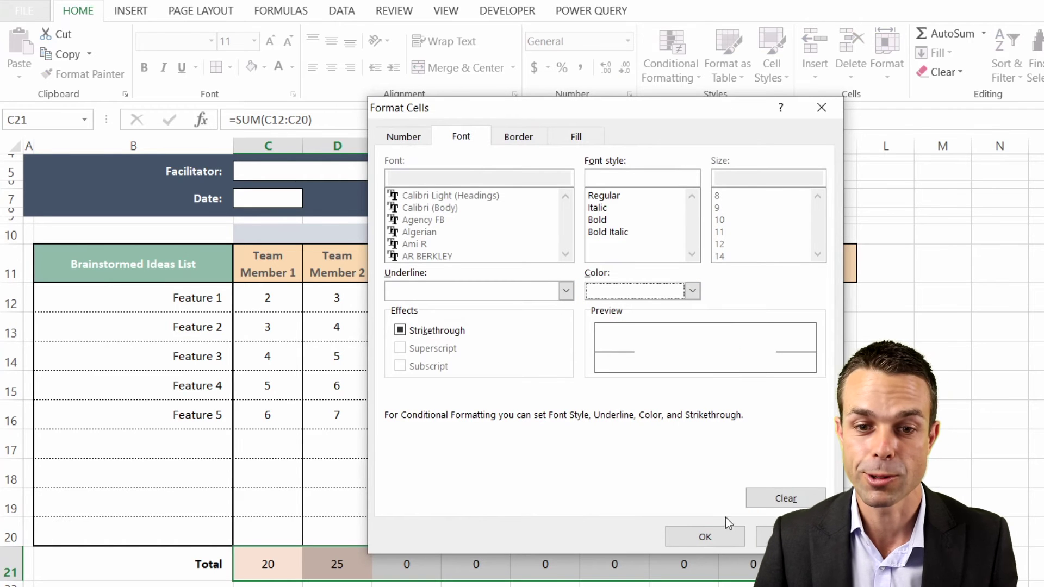
click(717, 539)
click(728, 486)
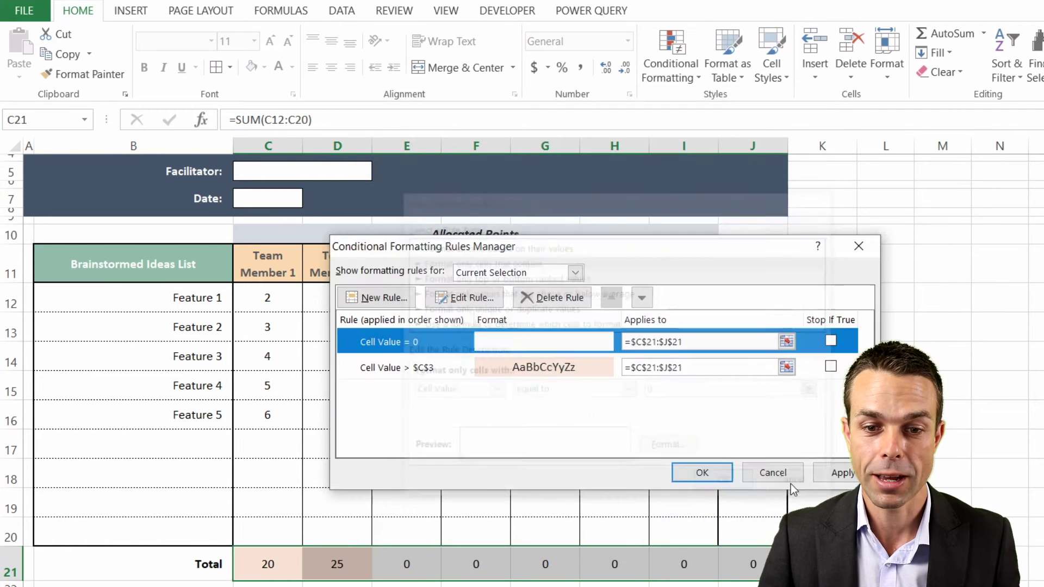
click(730, 478)
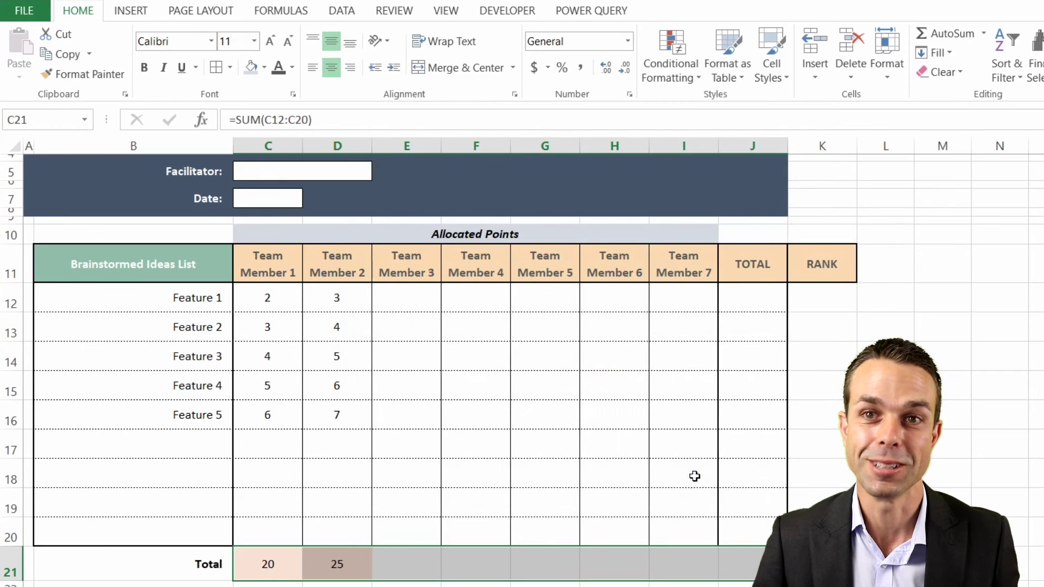
click(747, 302)
Enter =SUM(C12:I12) in J12 and centre the TOTAL column.
scroll(747, 304, up, 1)
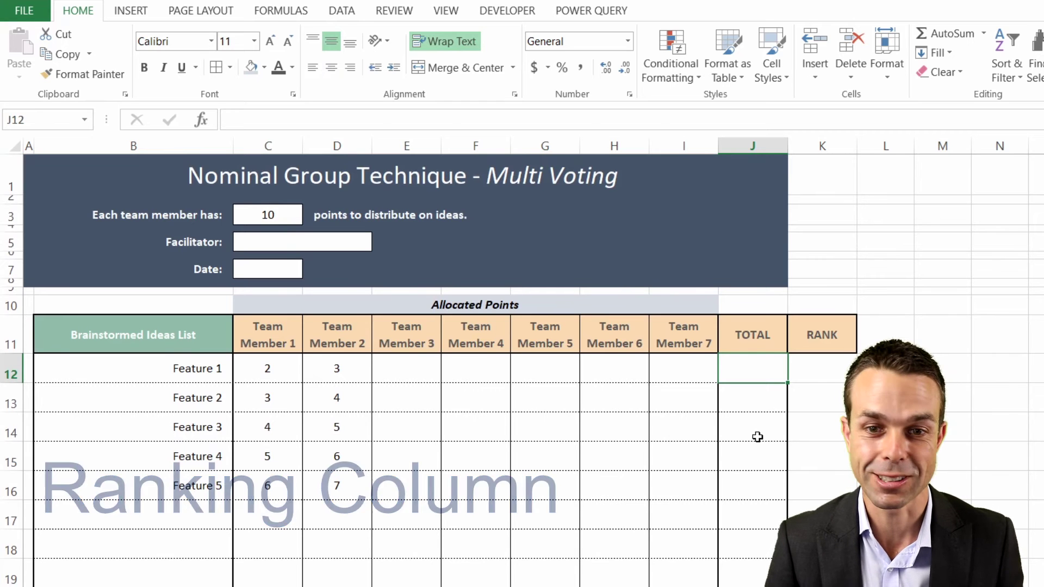
text(=sum()
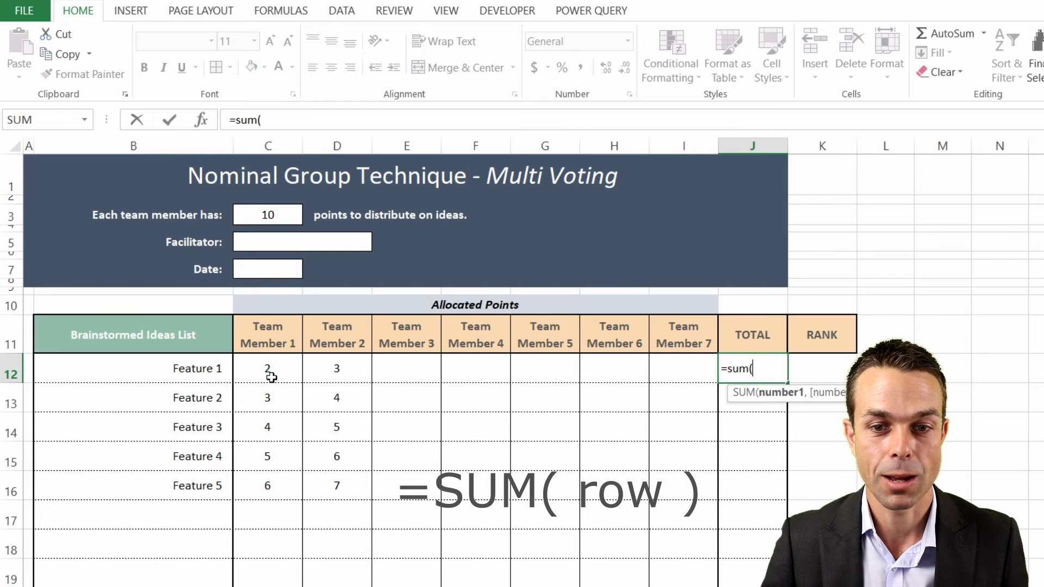
drag(271, 377, 678, 366)
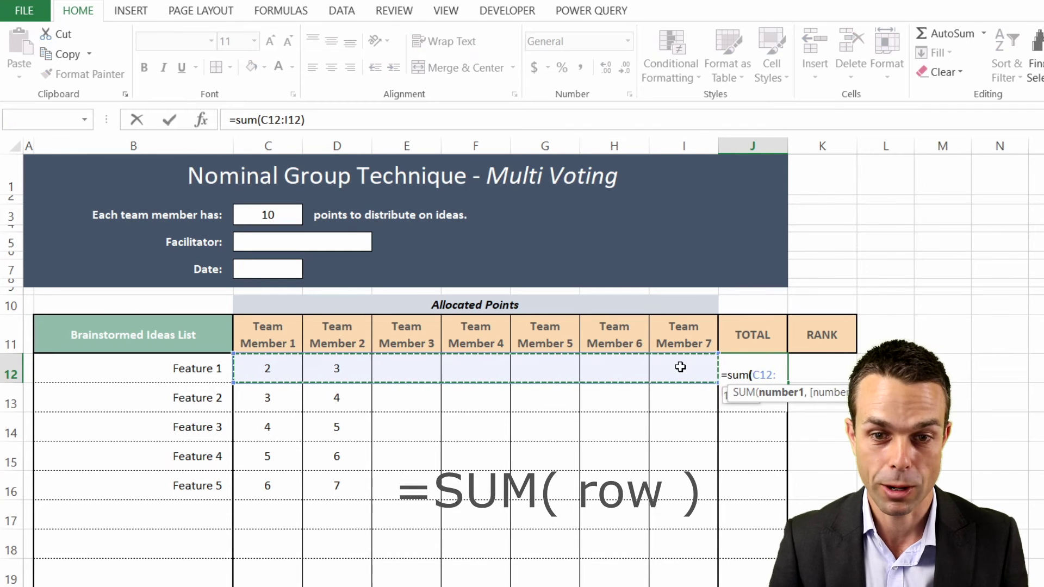
text())
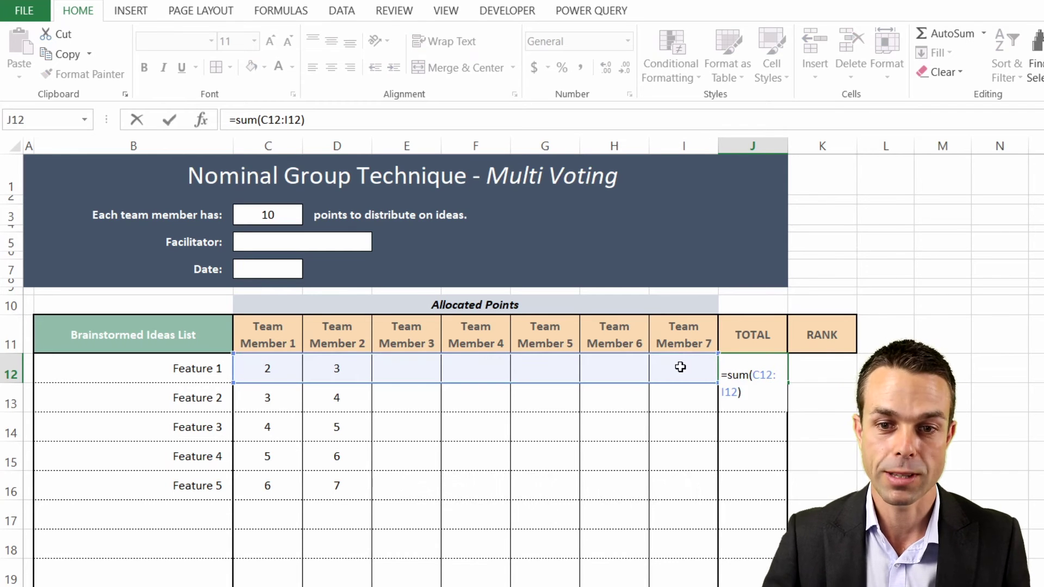
key(Return)
click(757, 369)
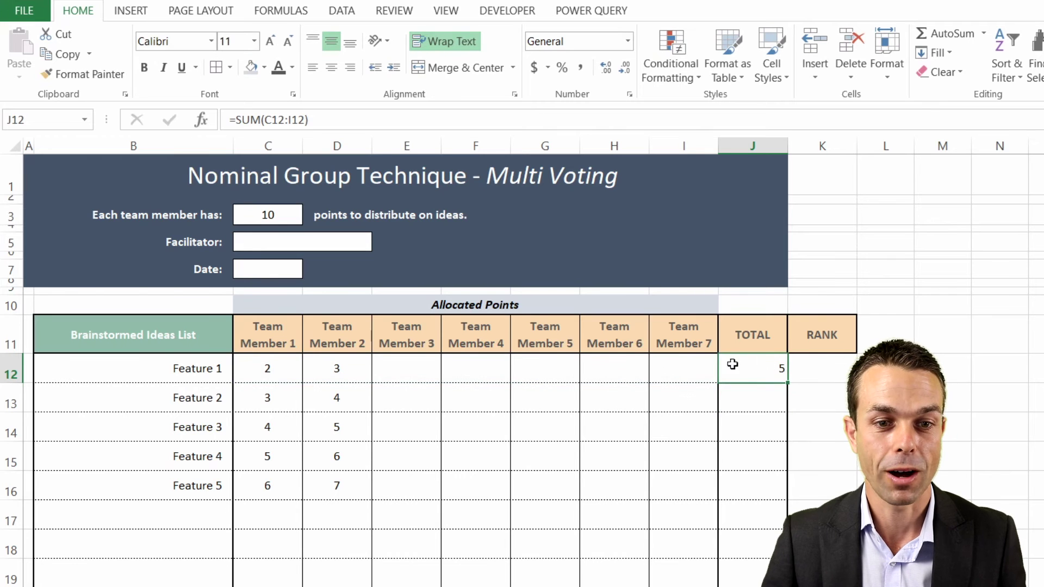
key(ctrl+shift+Down)
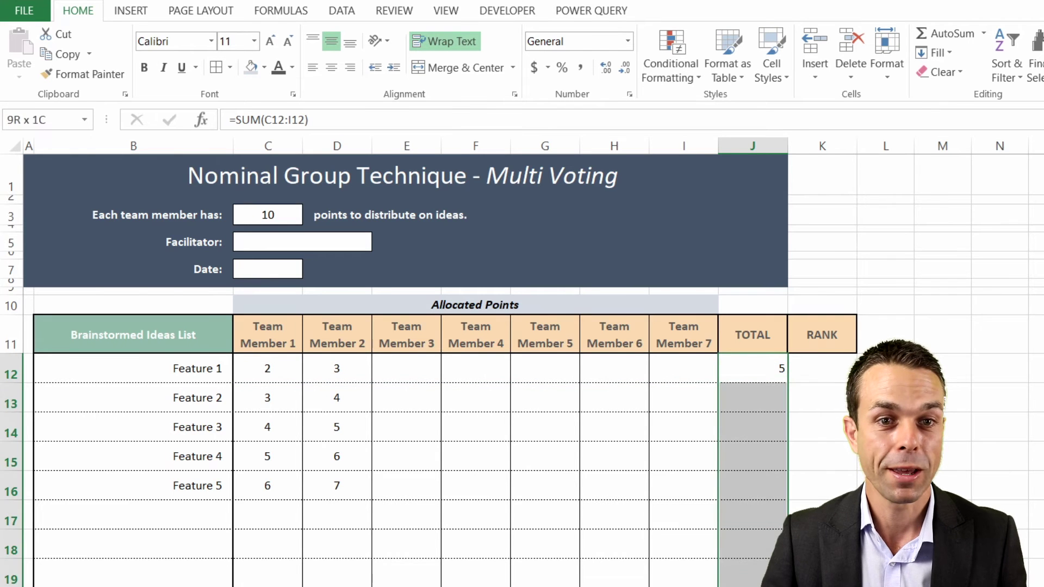
click(332, 68)
Paste the J12 sum formula into J13:J19 as formulas only, giving 5, 7, 9, 11, 13.
click(756, 373)
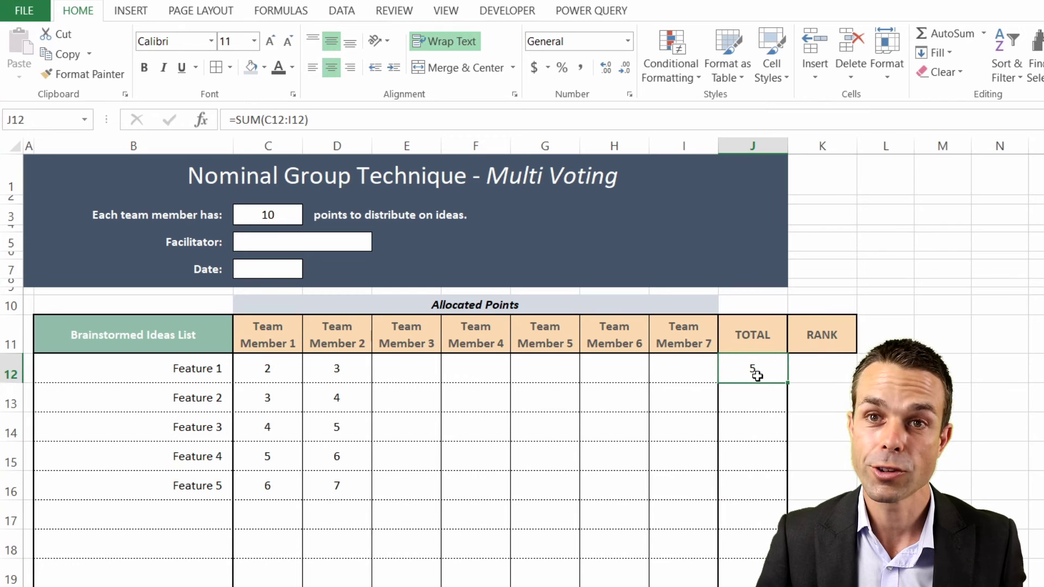
key(ctrl+c)
drag(760, 574, 757, 381)
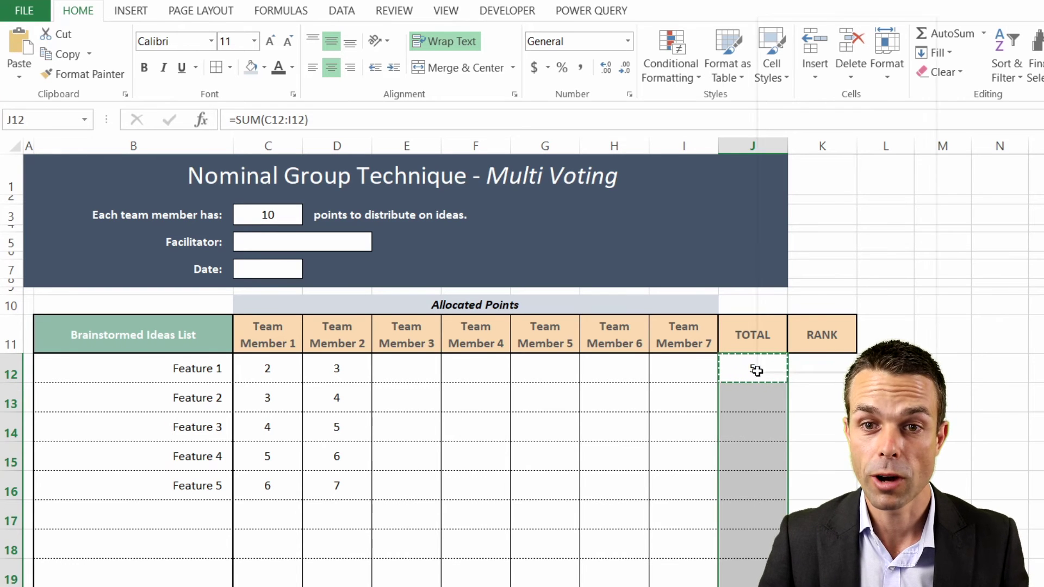
right_click(755, 402)
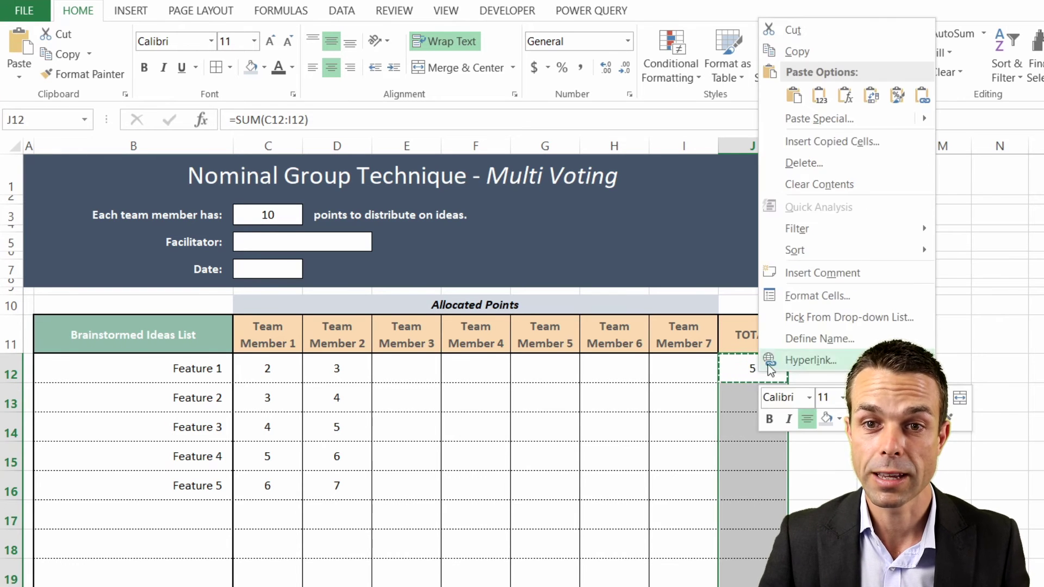
click(848, 97)
click(683, 459)
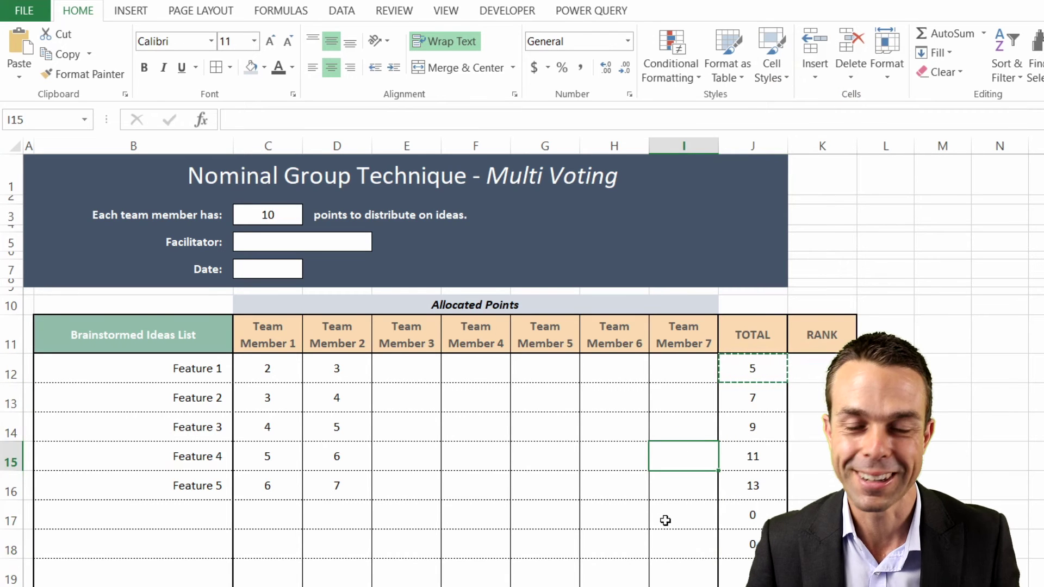
click(608, 455)
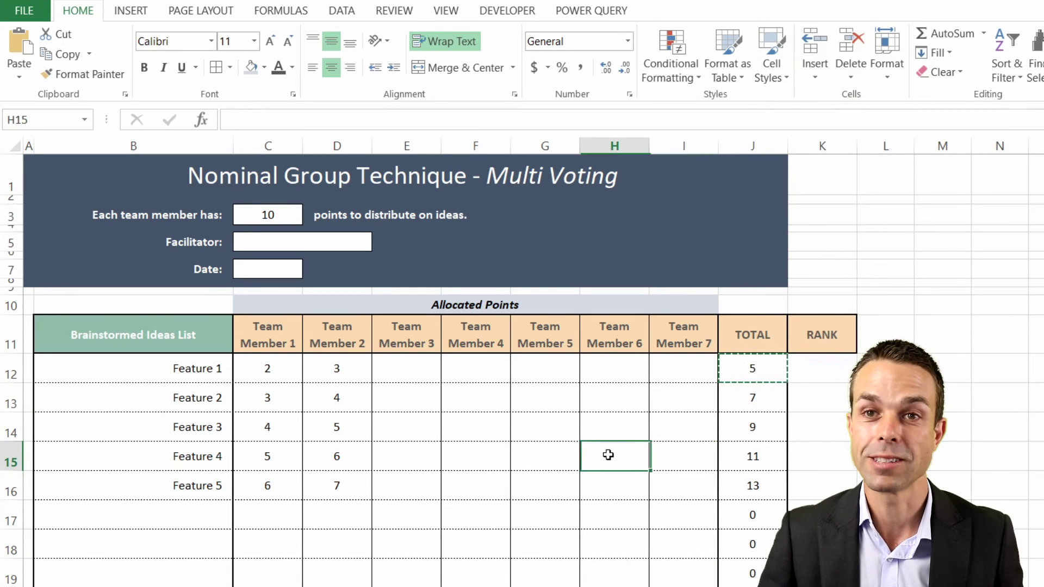
click(767, 373)
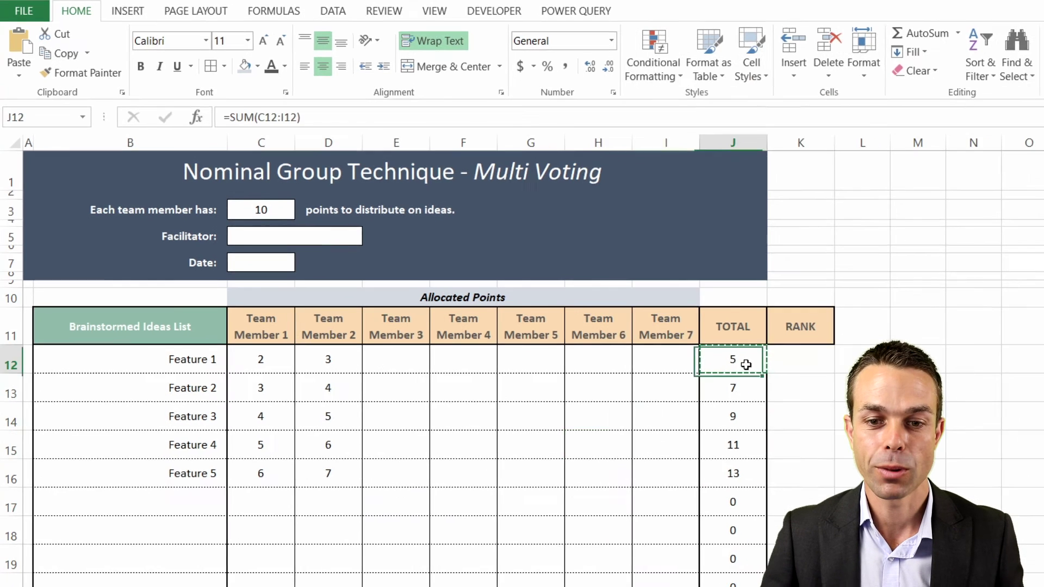
Set up a rule for J12:J20 that formats cells equal to 0.
click(743, 504)
click(744, 577)
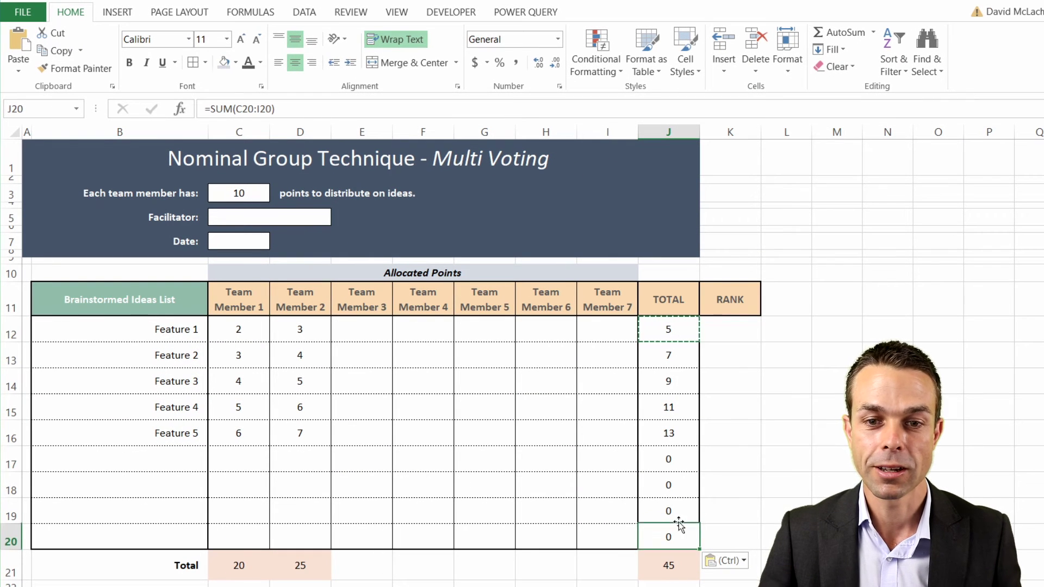
shift+click(672, 343)
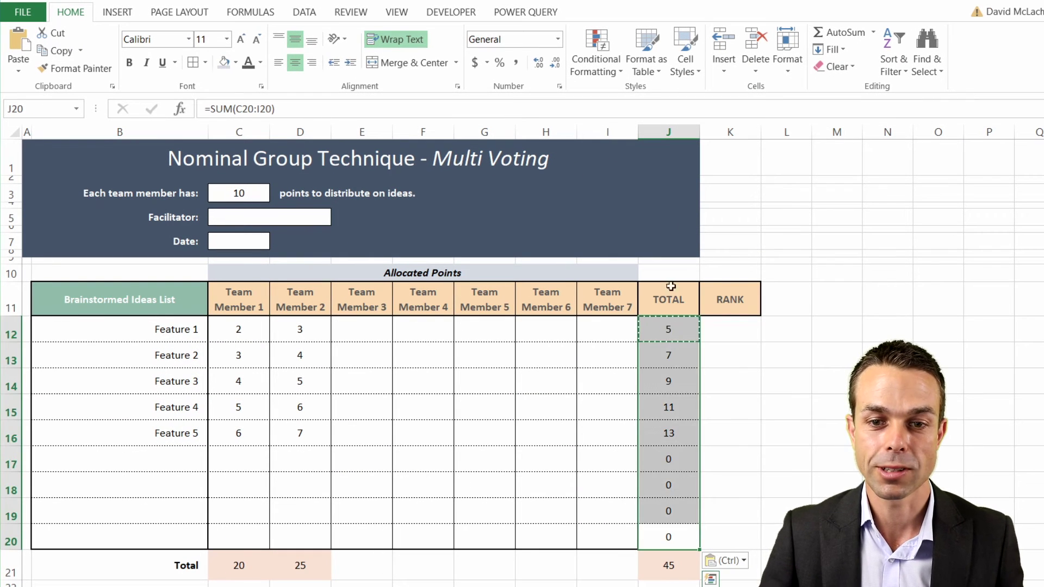
click(609, 74)
click(694, 322)
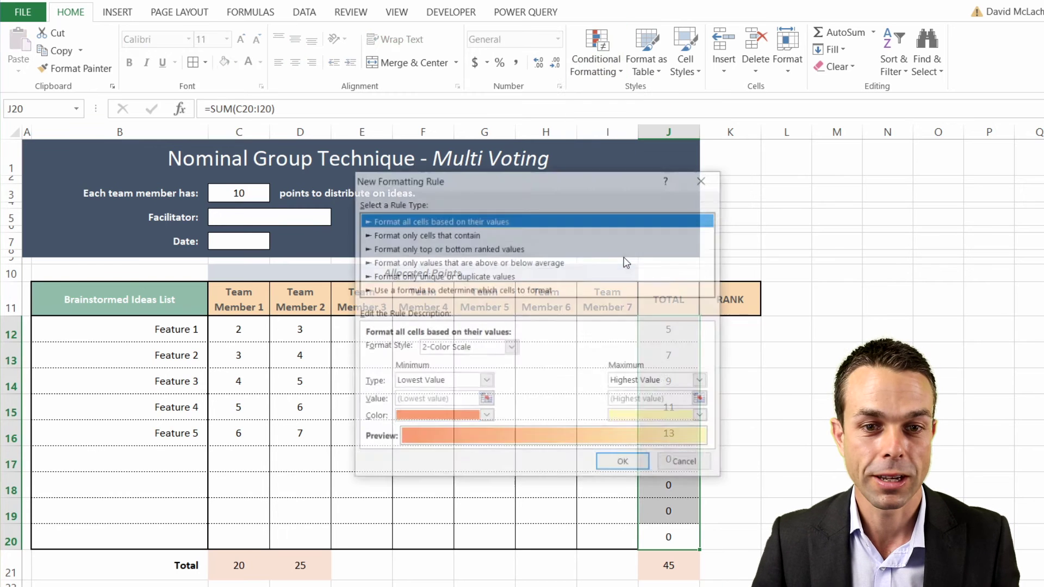
click(449, 235)
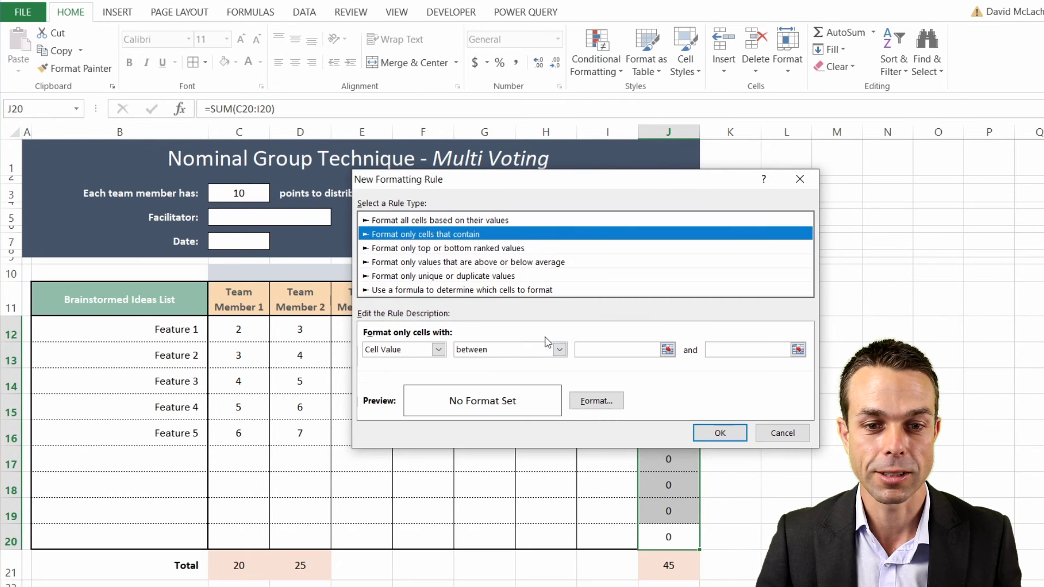
click(519, 350)
click(471, 385)
click(634, 350)
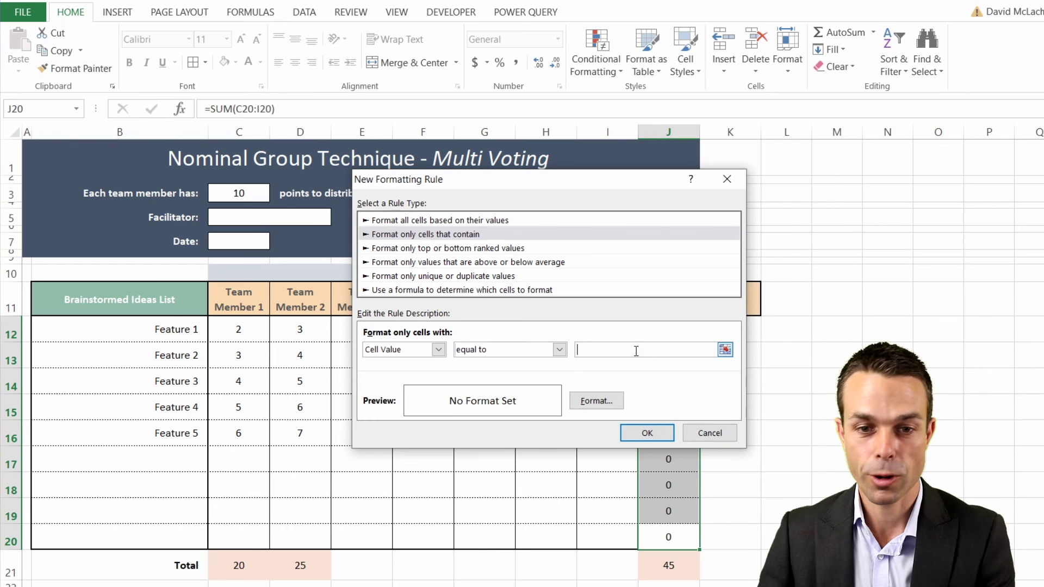
text(0)
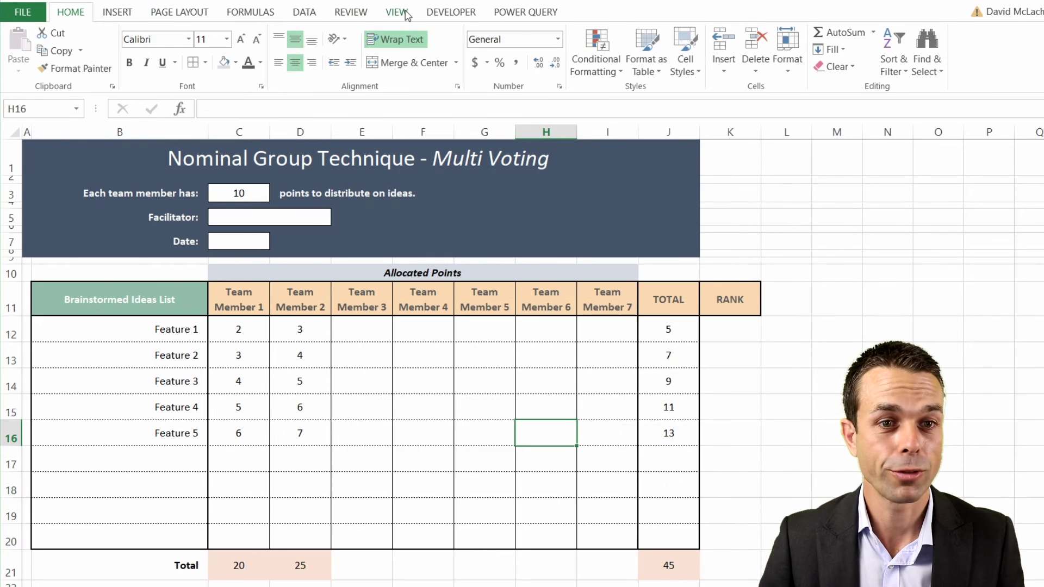
Hide the worksheet's gridlines.
click(397, 12)
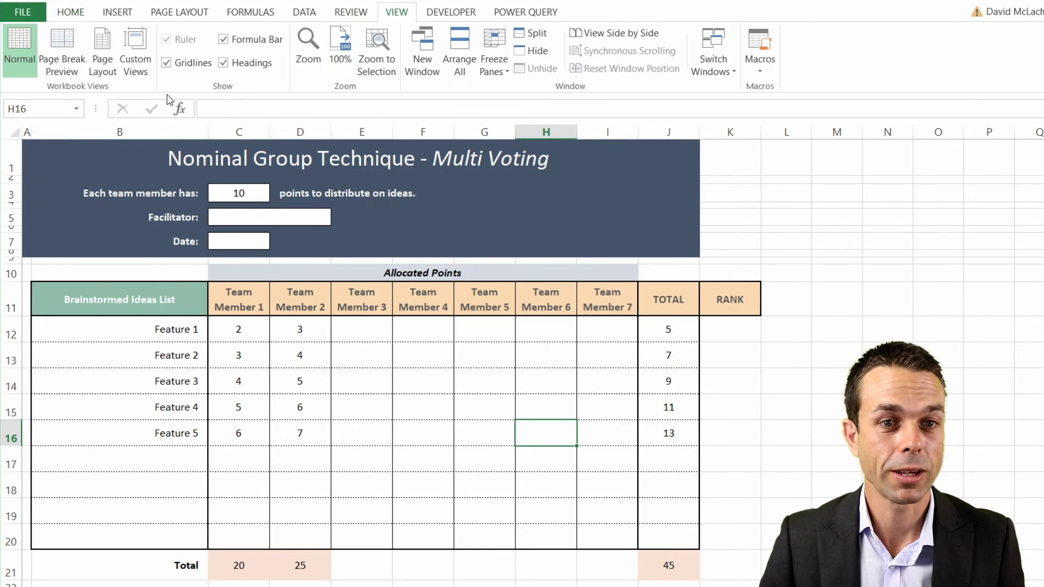
click(166, 62)
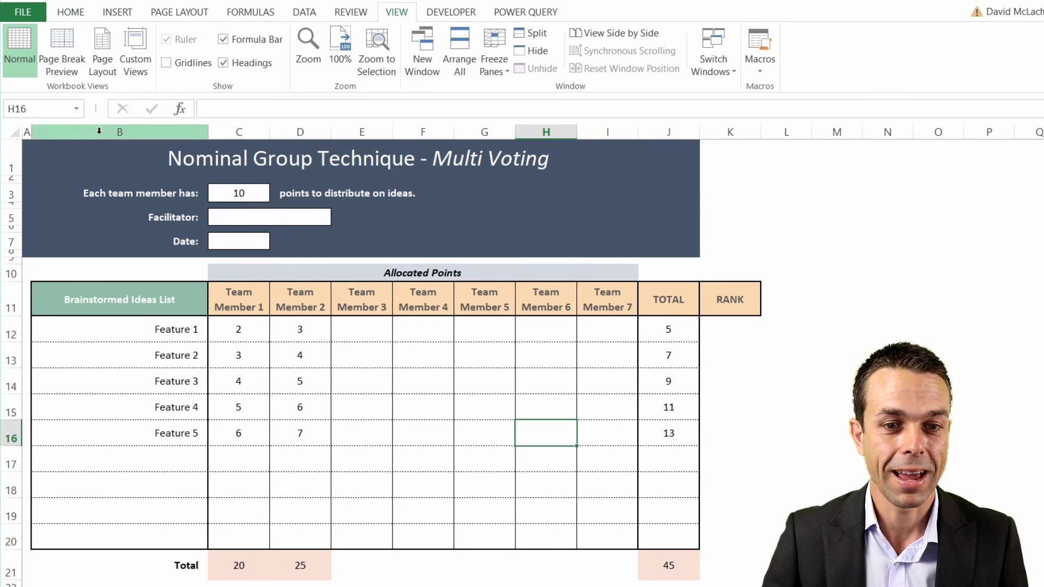
click(387, 361)
Start a RANK formula in K12 ranking J12 against the TOTAL range J12:J20.
click(786, 536)
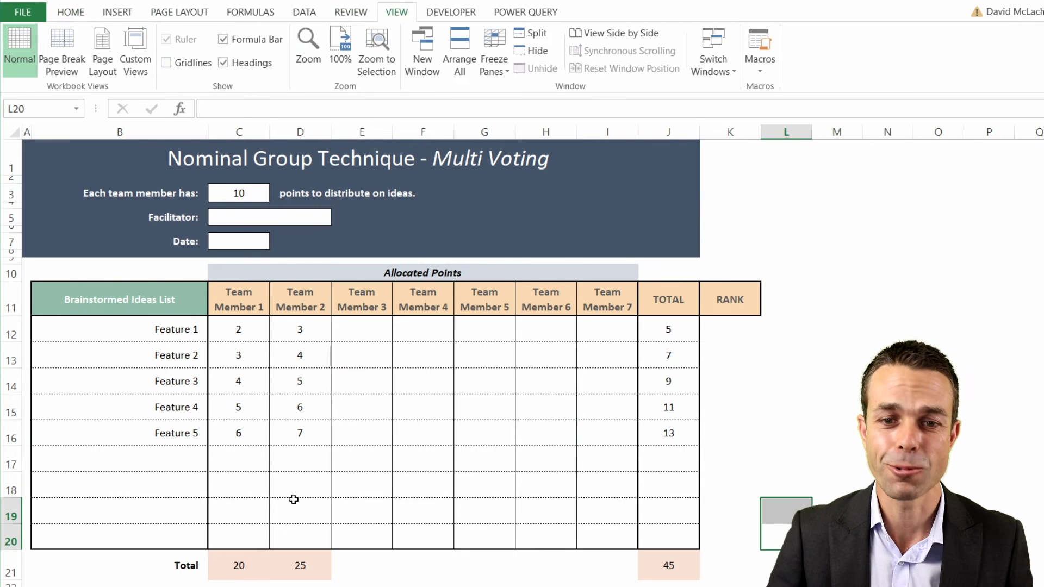
click(703, 499)
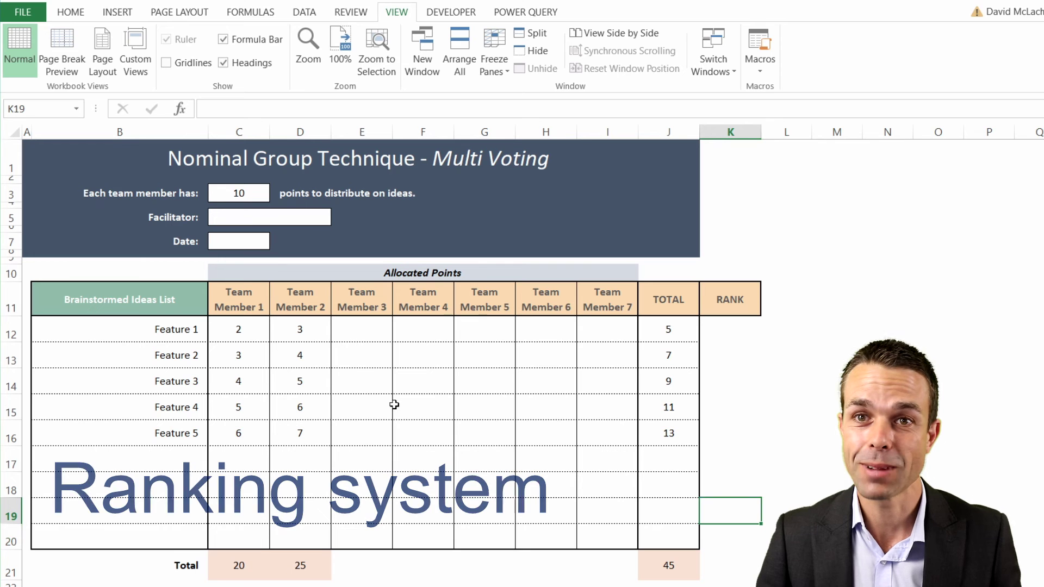
click(740, 331)
key(alt+h)
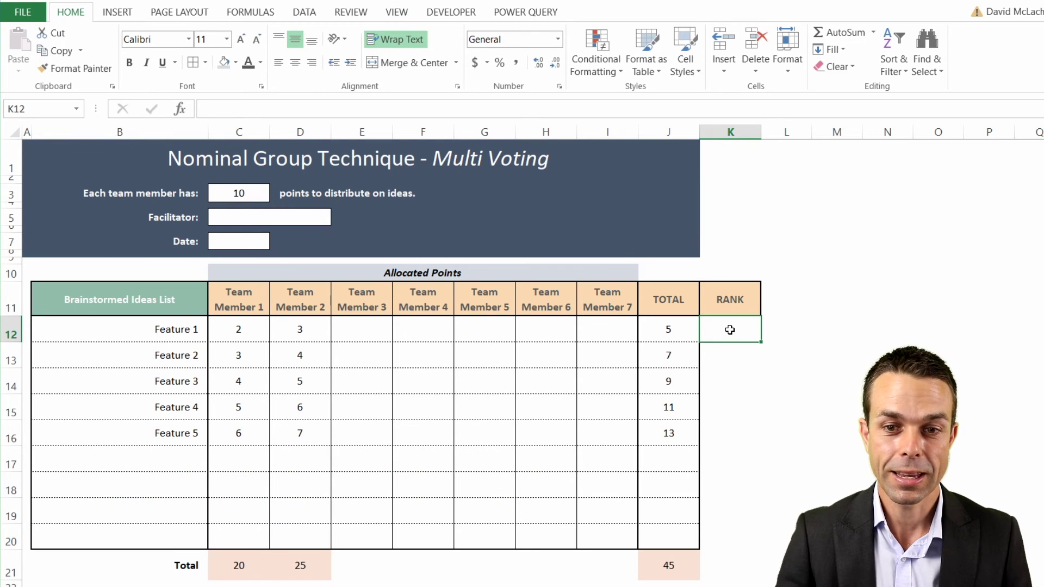
text(=rank()
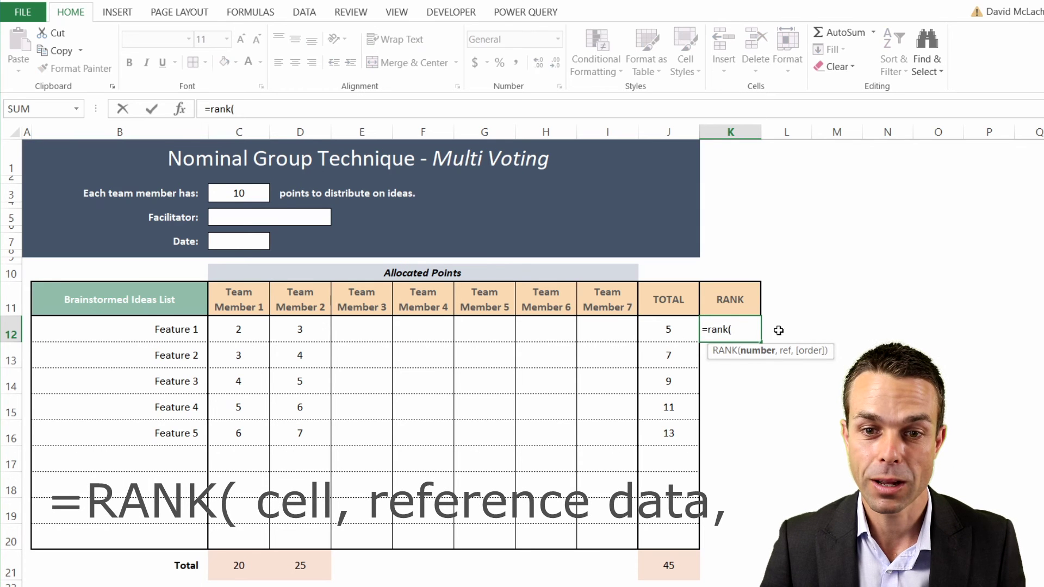
click(673, 332)
text(,)
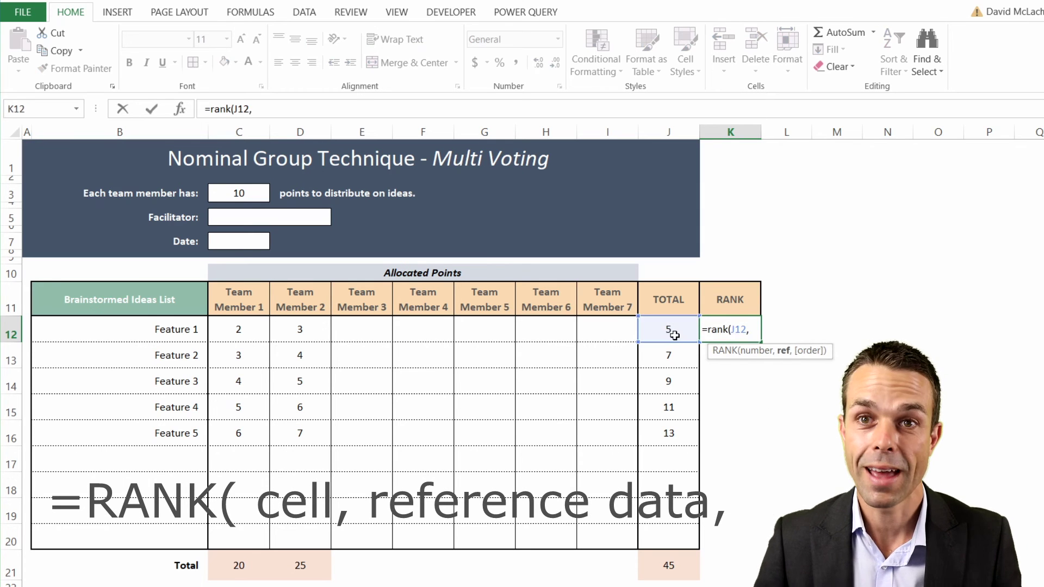
drag(672, 335, 669, 539)
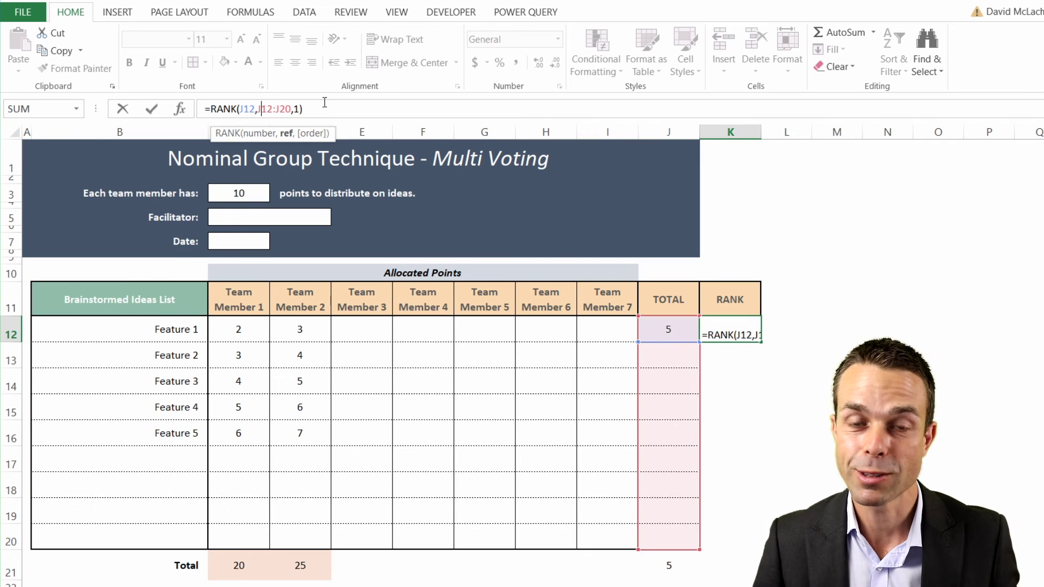
Anchor the range as J$12:J$20 and use order 0, committing =RANK(J12,J$12:J$20,0).
text($)
click(289, 110)
key(BackSpace)
text($2)
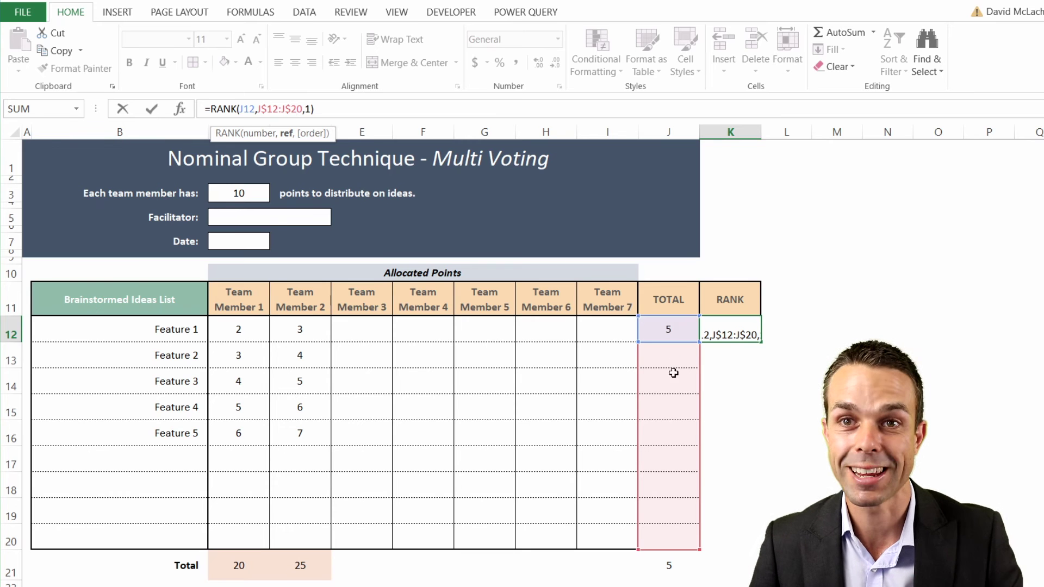
key(Right)
key(Right)
key(Right)
key(BackSpace)
text(0)
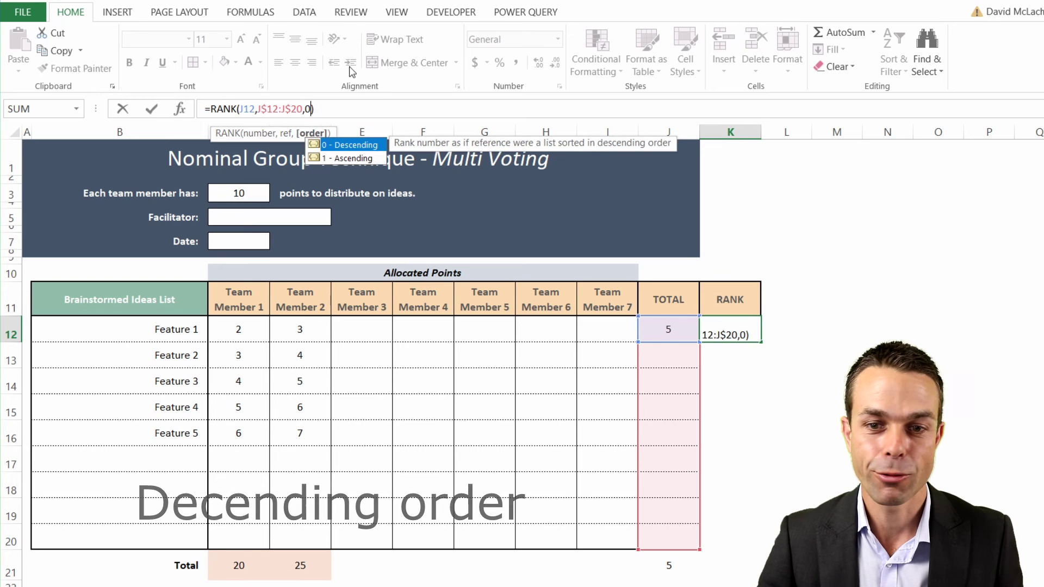
key(Return)
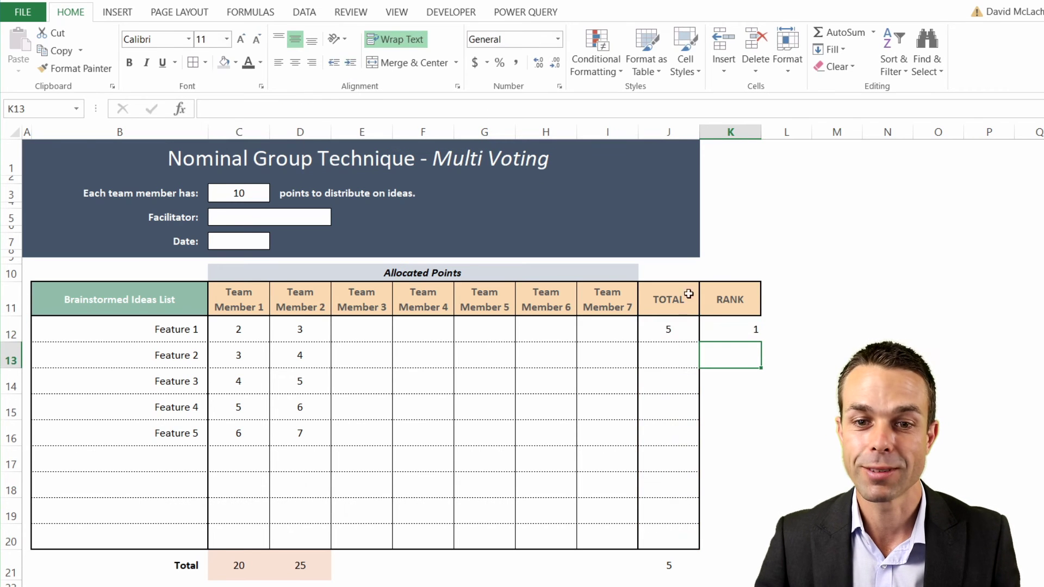
Paste the K12 rank formula into K13:K20 as formulas only.
click(734, 332)
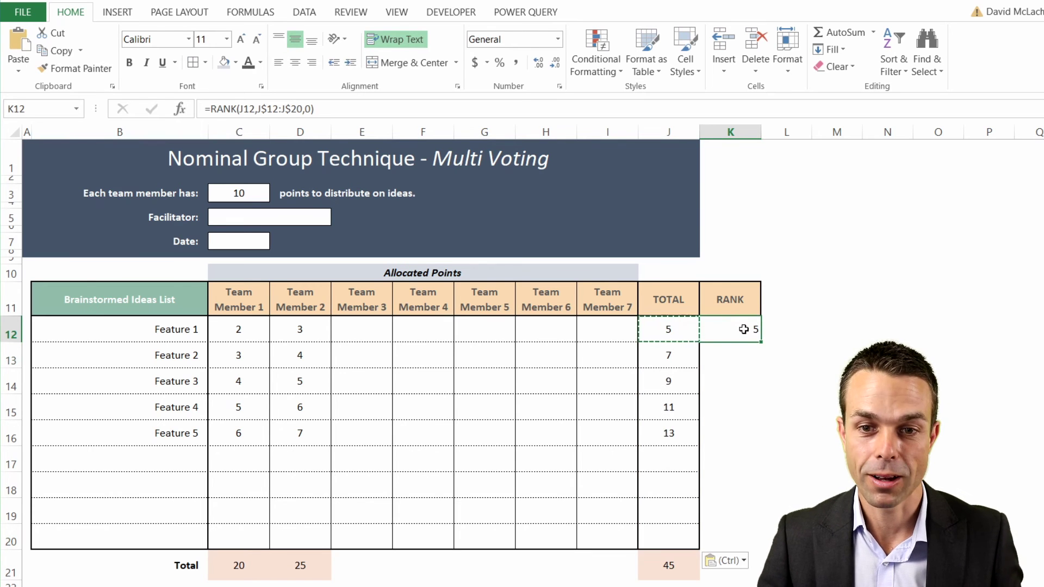
key(ctrl+c)
drag(719, 537, 731, 319)
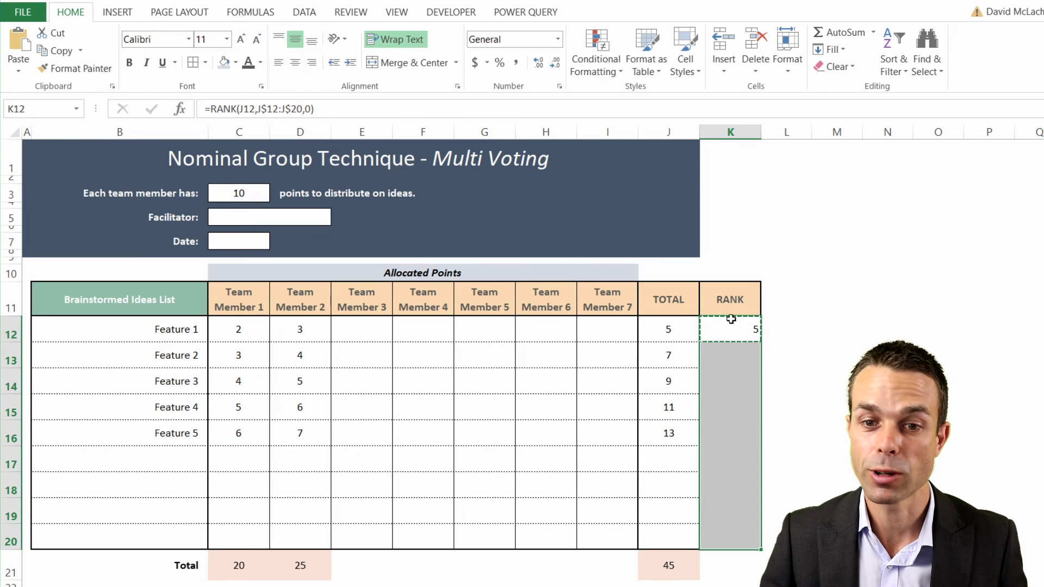
right_click(735, 348)
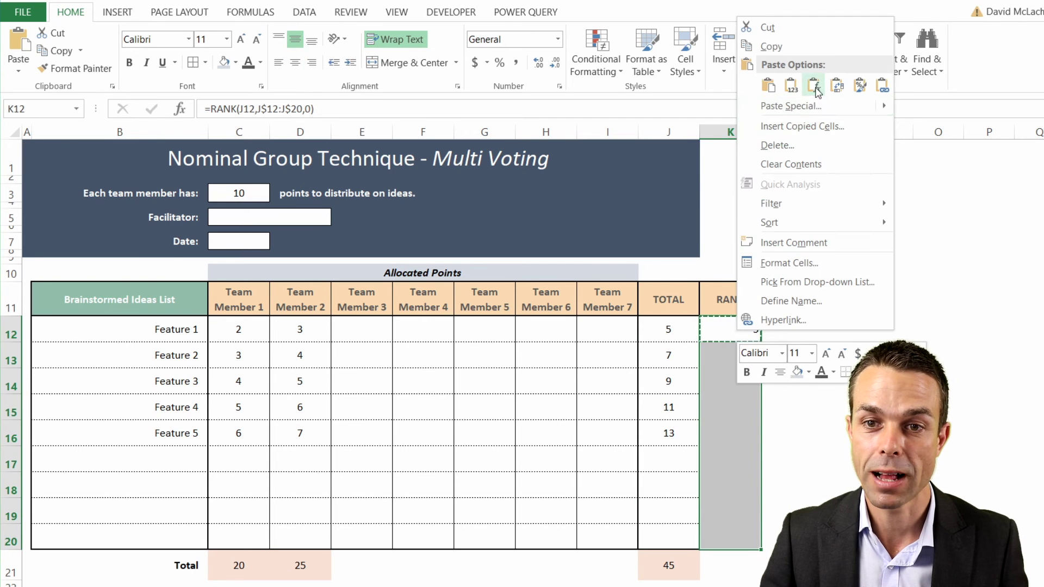
click(817, 91)
click(753, 335)
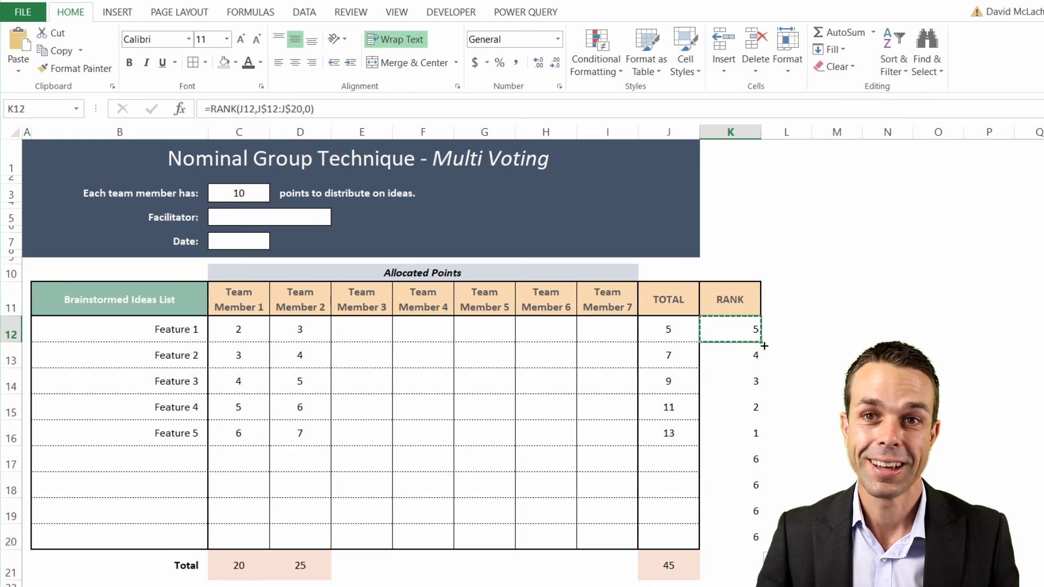
Inspect the totals and ranks: Features 1–5 ranked 5 to 1, empty rows ranked 6.
shift+click(743, 436)
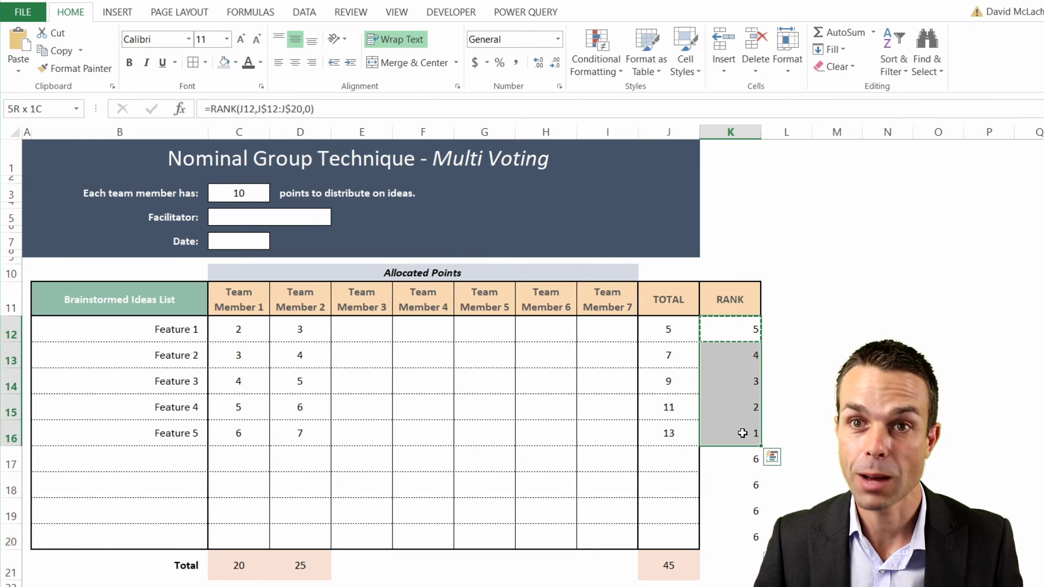
click(673, 434)
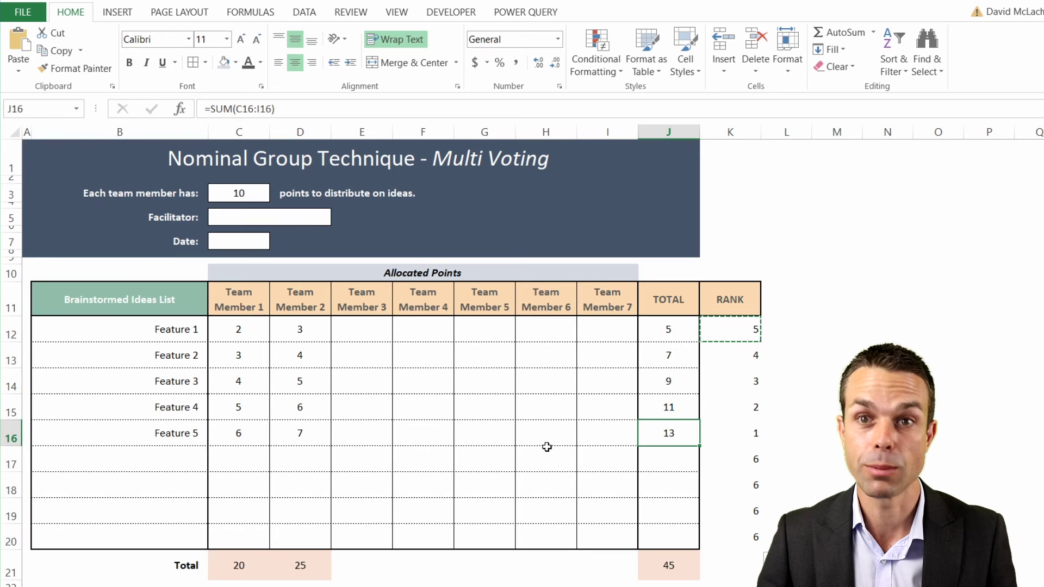
click(753, 430)
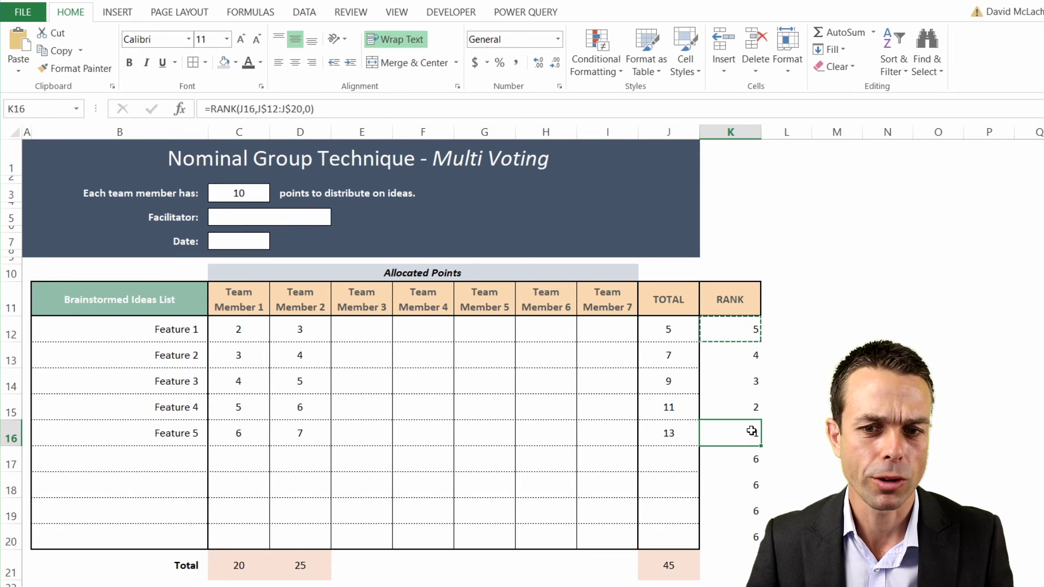
click(746, 457)
shift+click(748, 535)
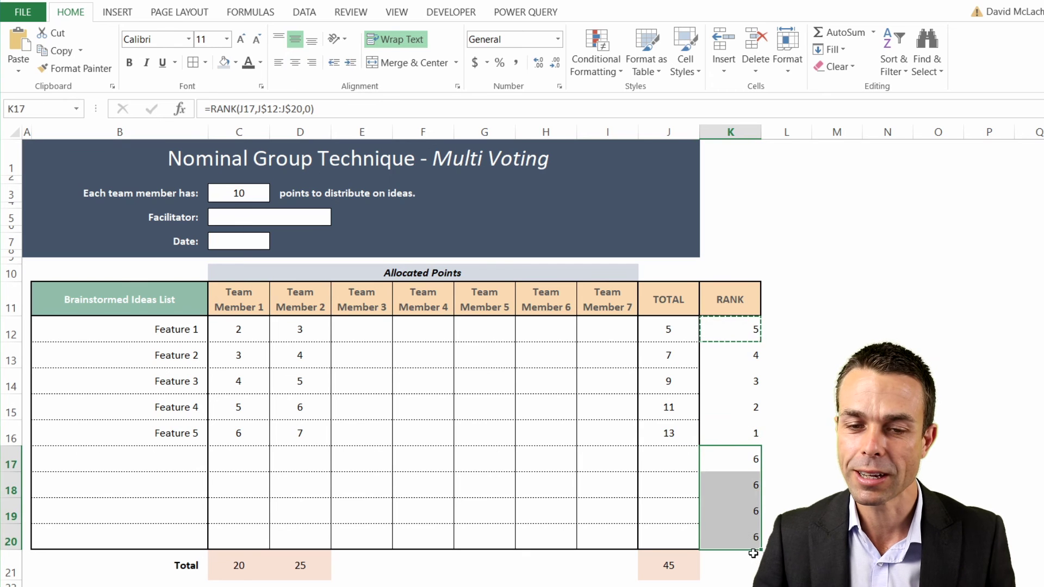
Rewrite K12 as =IF(OR(J12=0,J12=""),"",RANK(J12,J$12:J$20,0)).
click(215, 109)
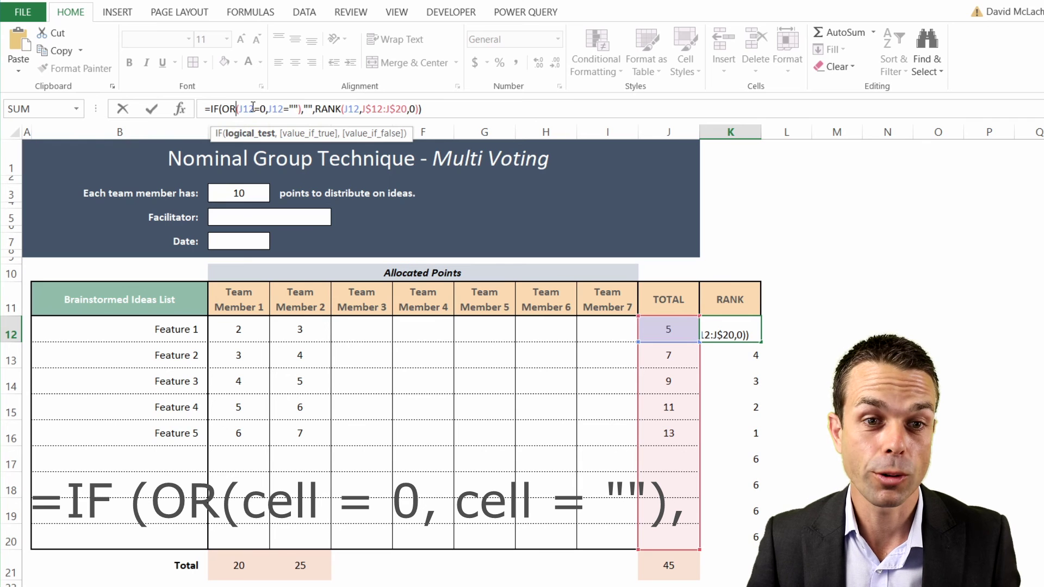
click(254, 108)
double_click(258, 109)
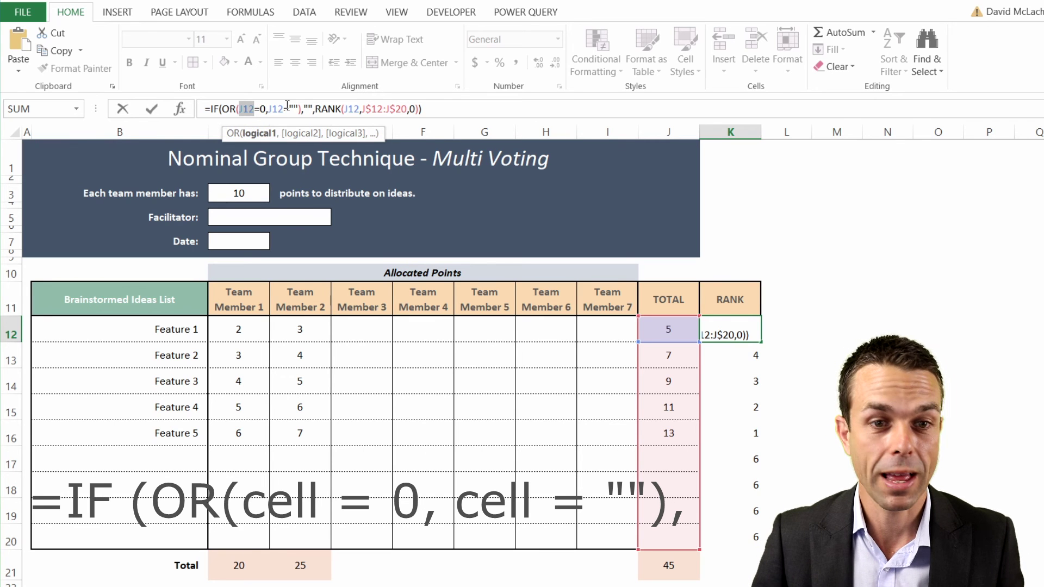
double_click(308, 109)
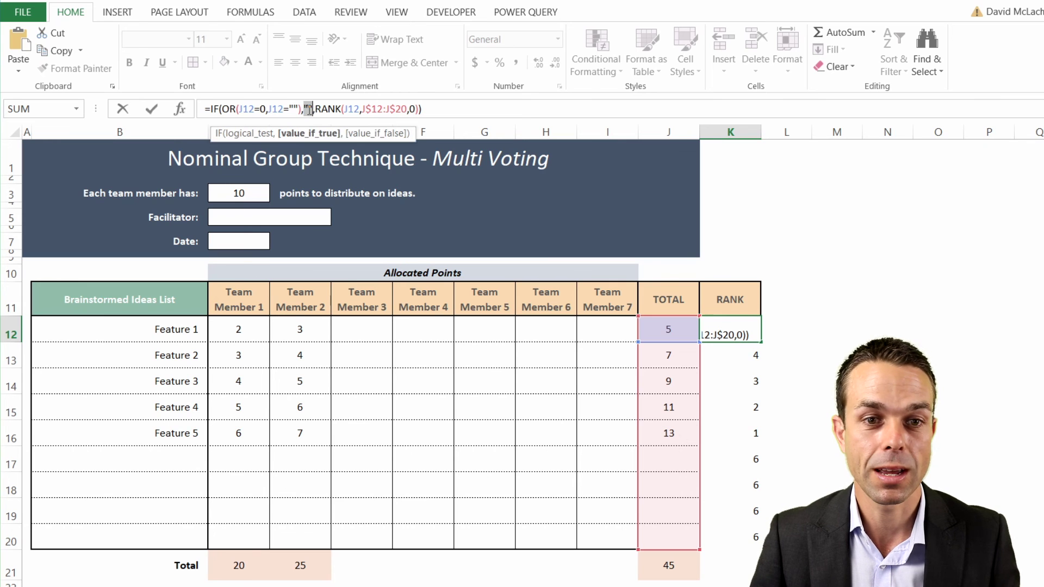
click(329, 109)
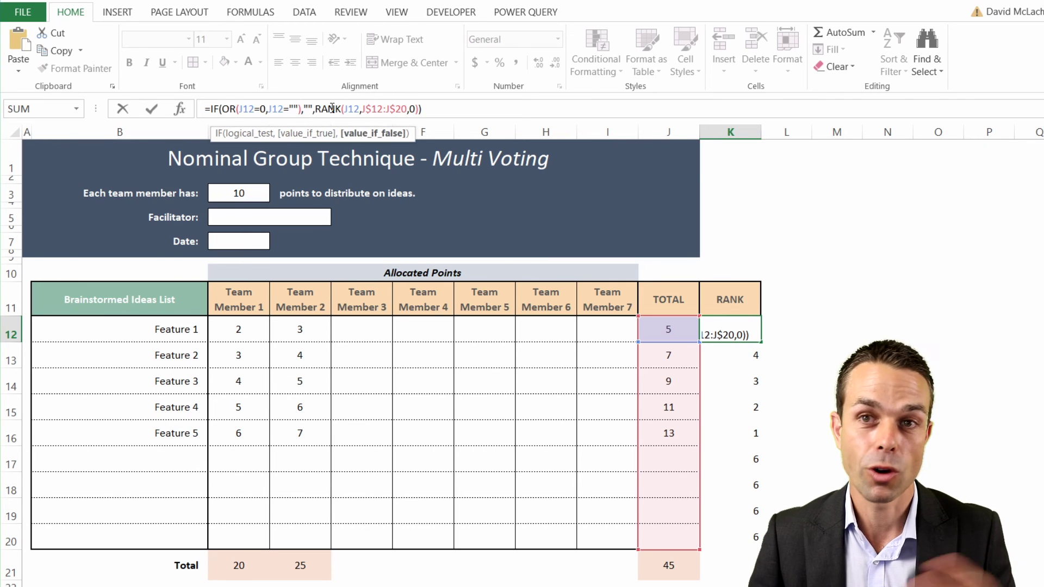
drag(326, 112, 422, 112)
click(322, 109)
key(Return)
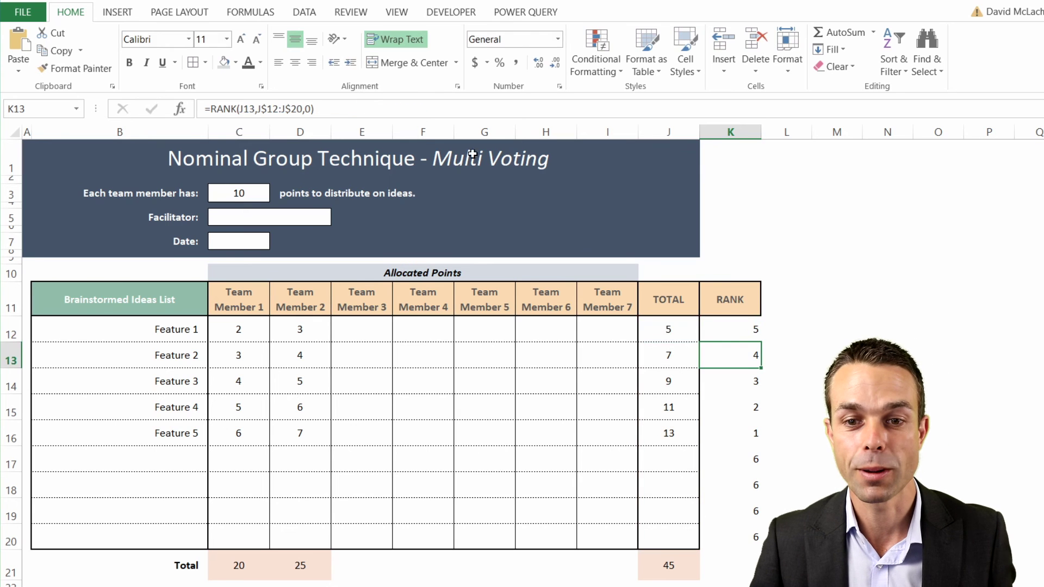
Paste the blank-aware rank formula into K13:K20 as formulas only.
key(ctrl+shift+Down)
right_click(738, 381)
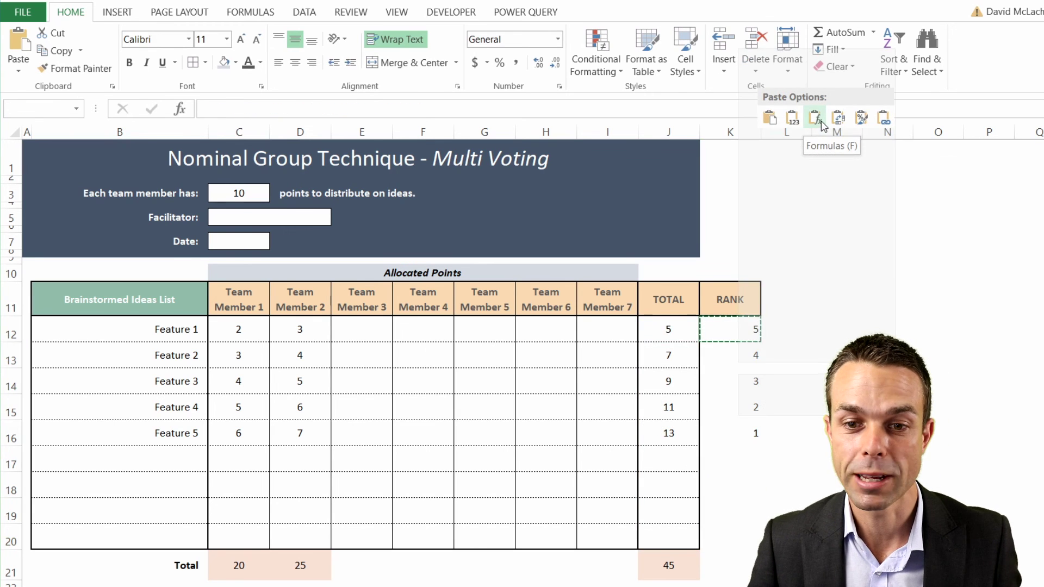
click(815, 118)
click(753, 466)
Centre the rank values in K12:K20.
drag(731, 331, 729, 541)
click(295, 62)
click(783, 356)
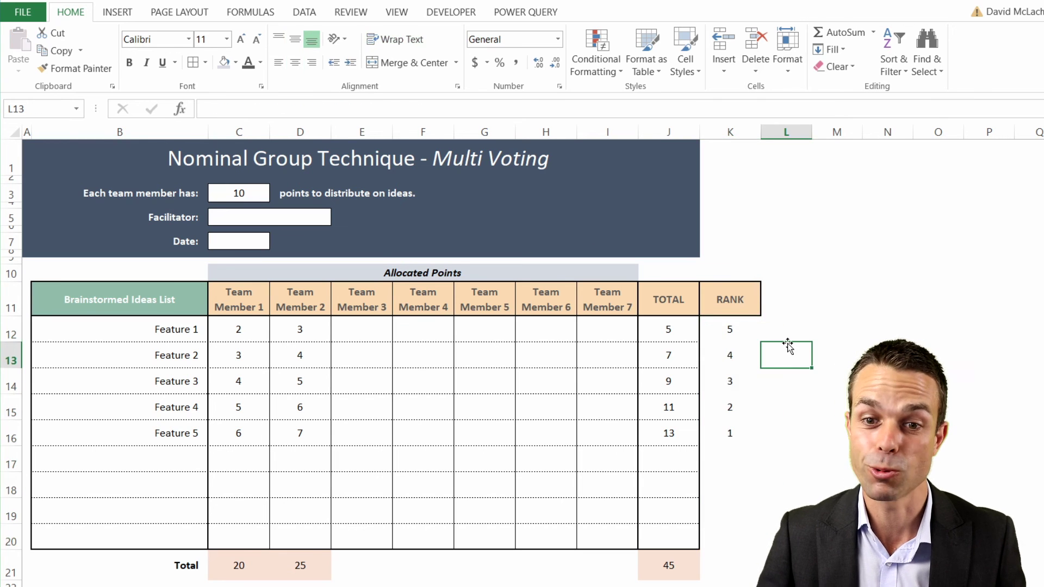
click(737, 332)
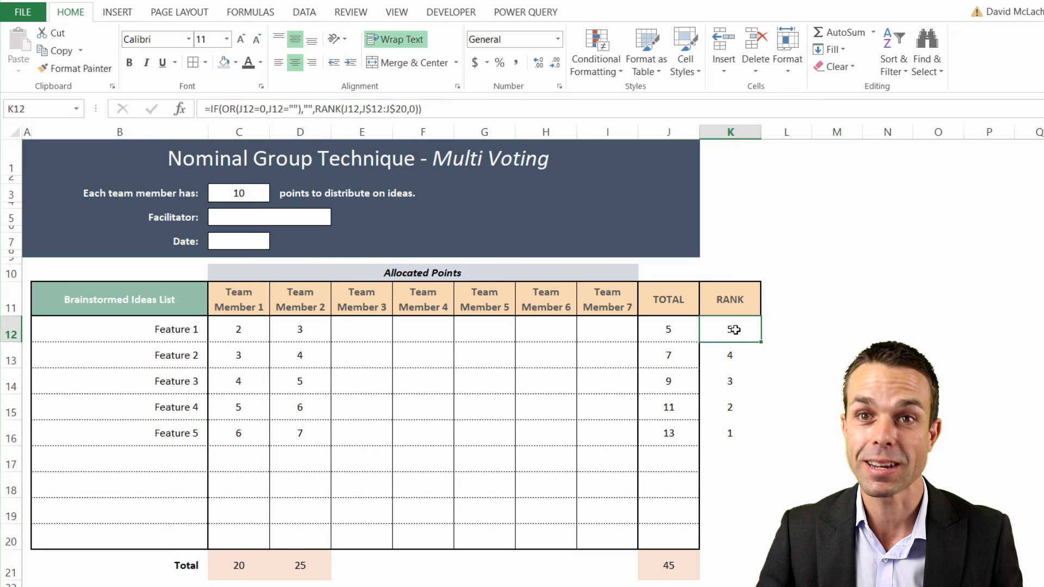
drag(735, 330, 723, 524)
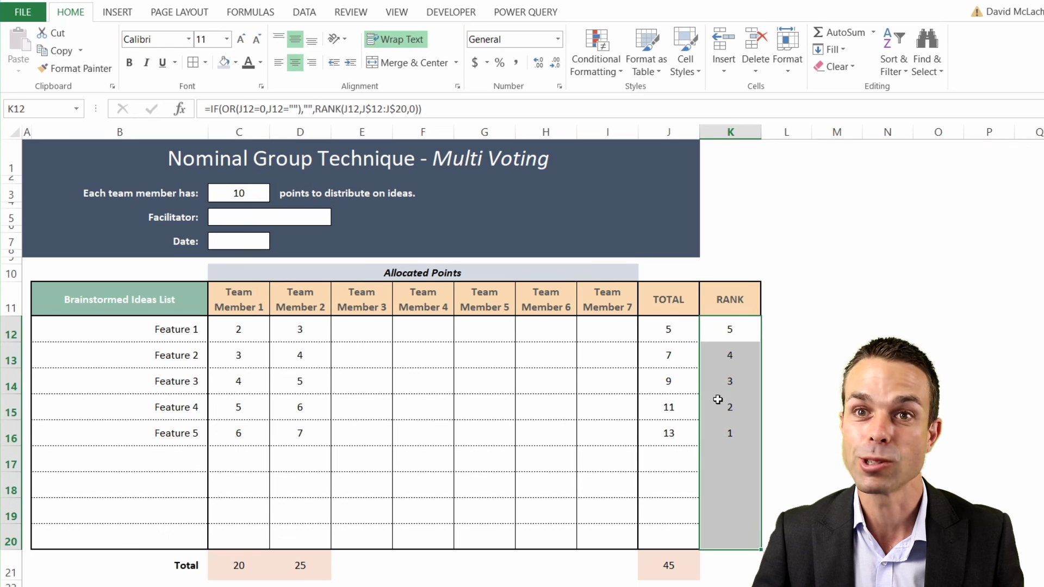
Add a 2-color scale rule to the ranks in K12:K20, with the lowest value dark blue and the highest white.
click(593, 63)
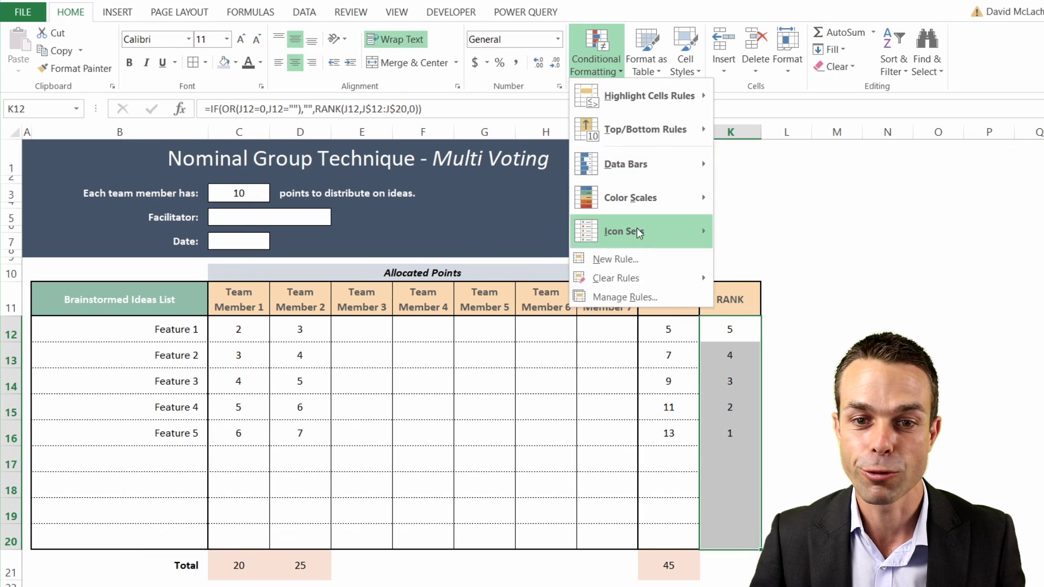
click(614, 259)
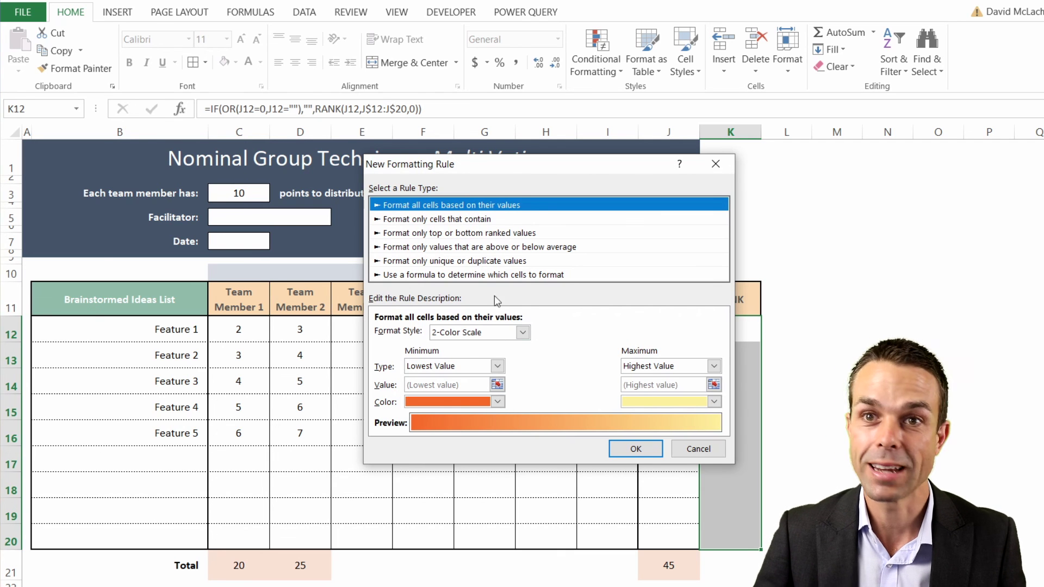
click(496, 368)
click(494, 369)
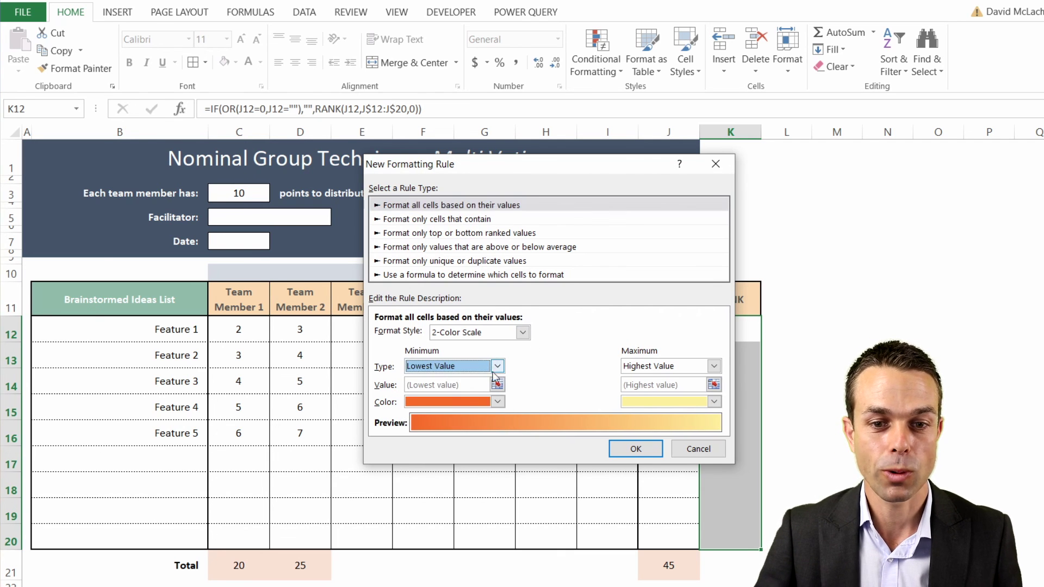
click(497, 402)
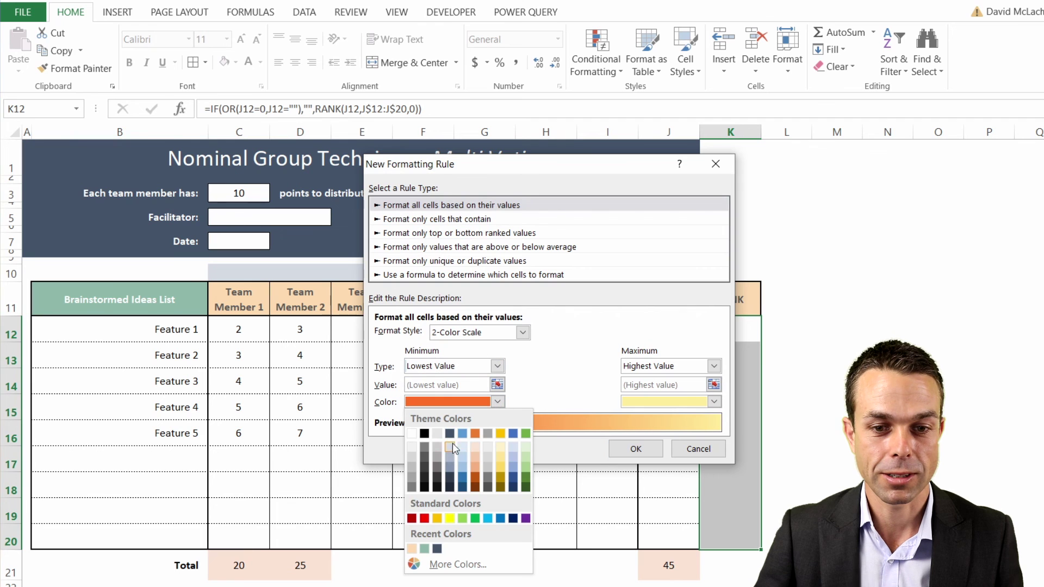
click(463, 486)
click(714, 403)
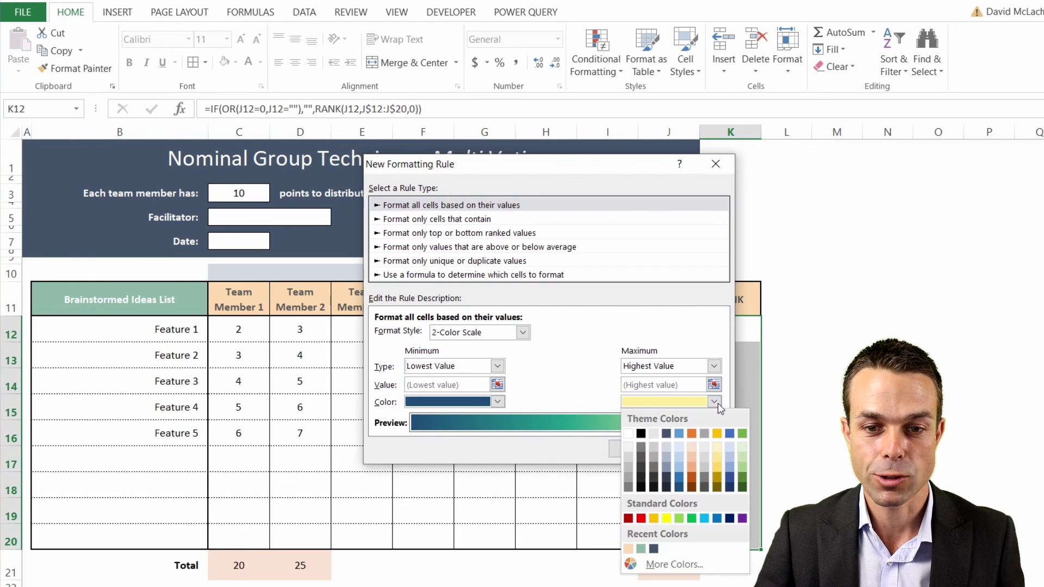
click(629, 445)
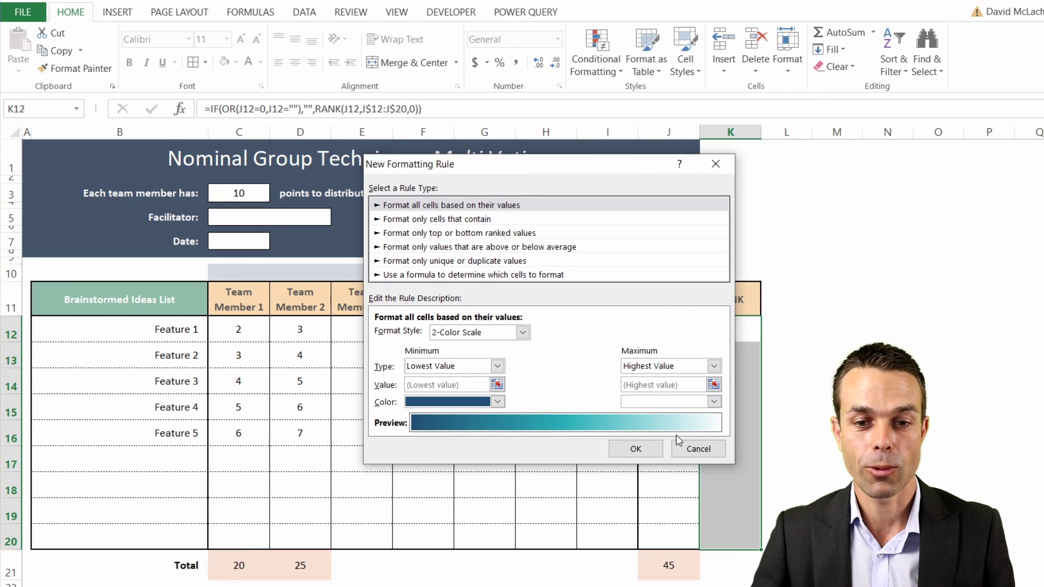
click(640, 452)
click(729, 484)
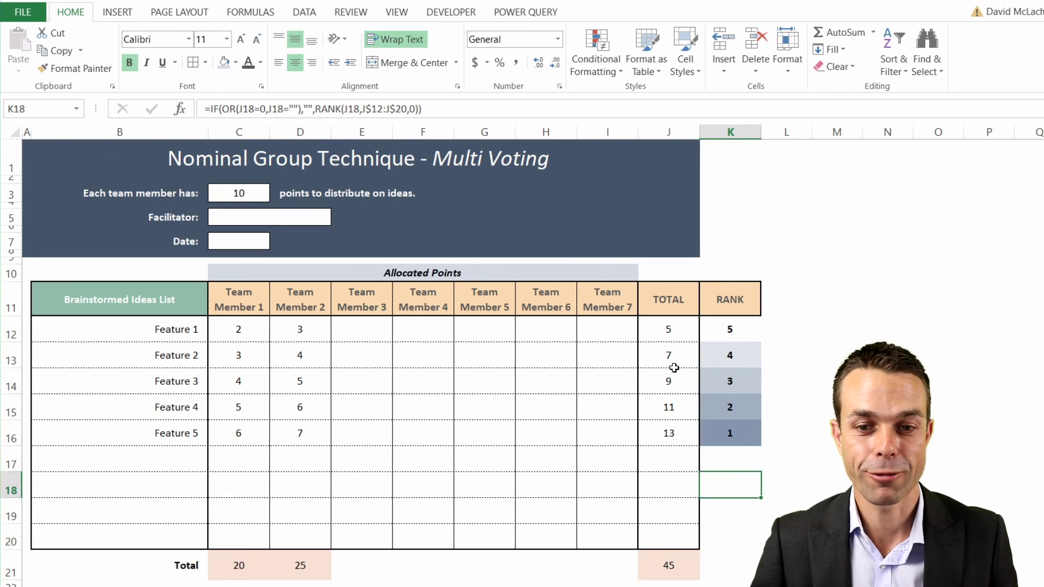
key(Right)
key(Right)
key(Right)
key(Down)
key(Left)
key(Left)
key(Left)
key(Up)
key(Up)
key(Up)
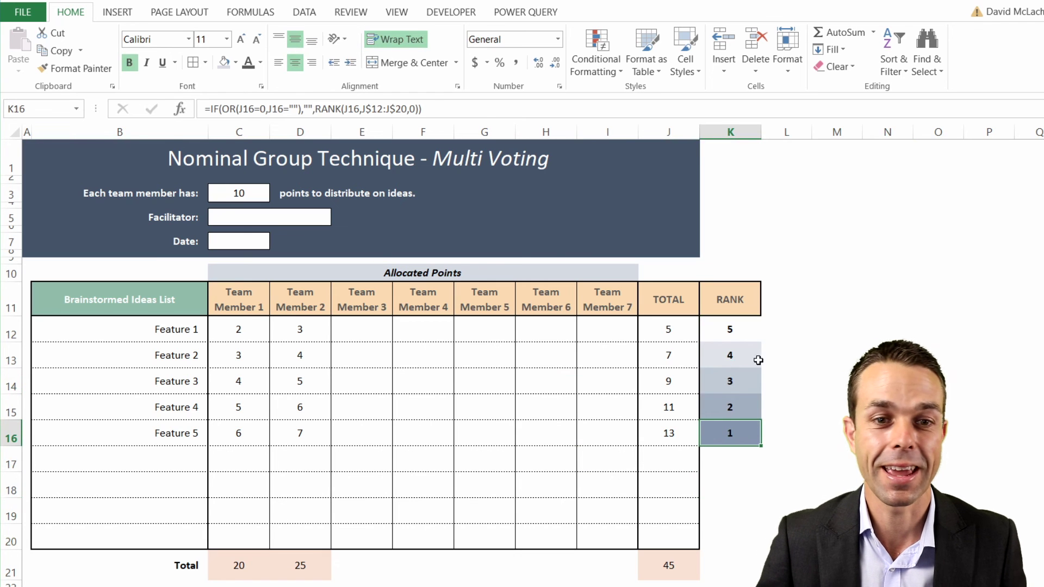
click(840, 436)
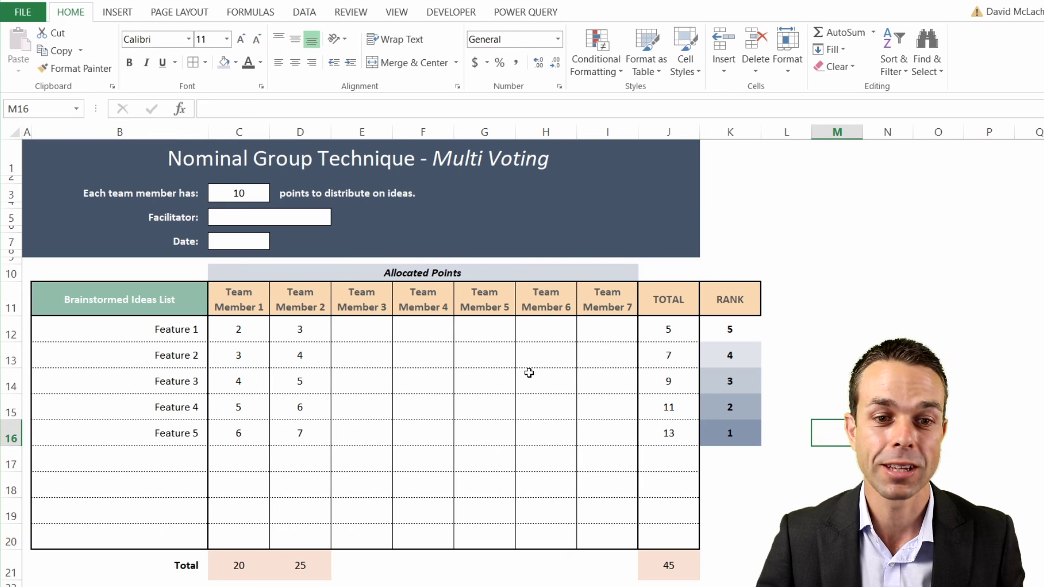
drag(256, 560, 302, 568)
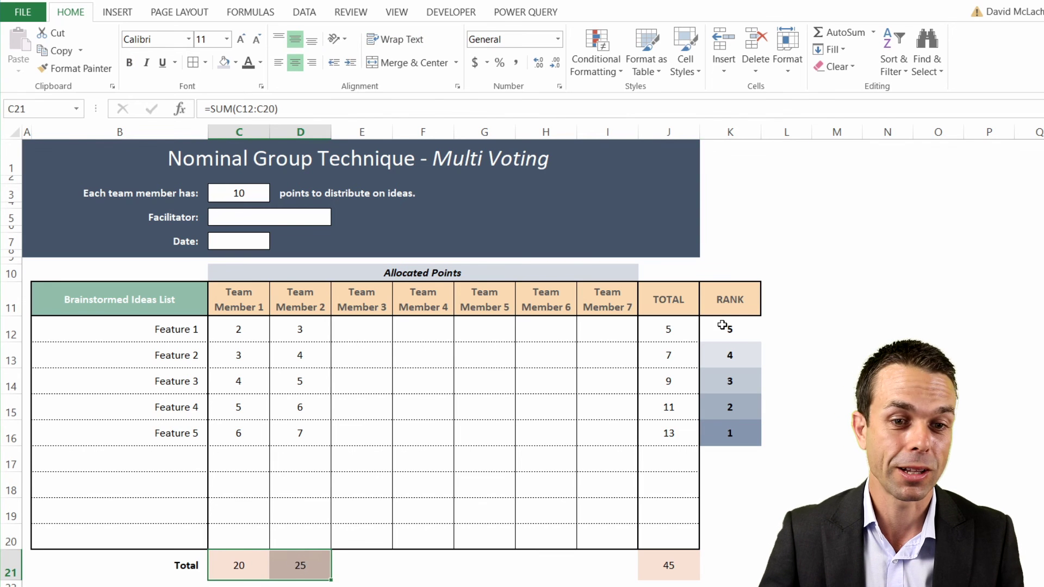
click(723, 327)
shift+click(749, 433)
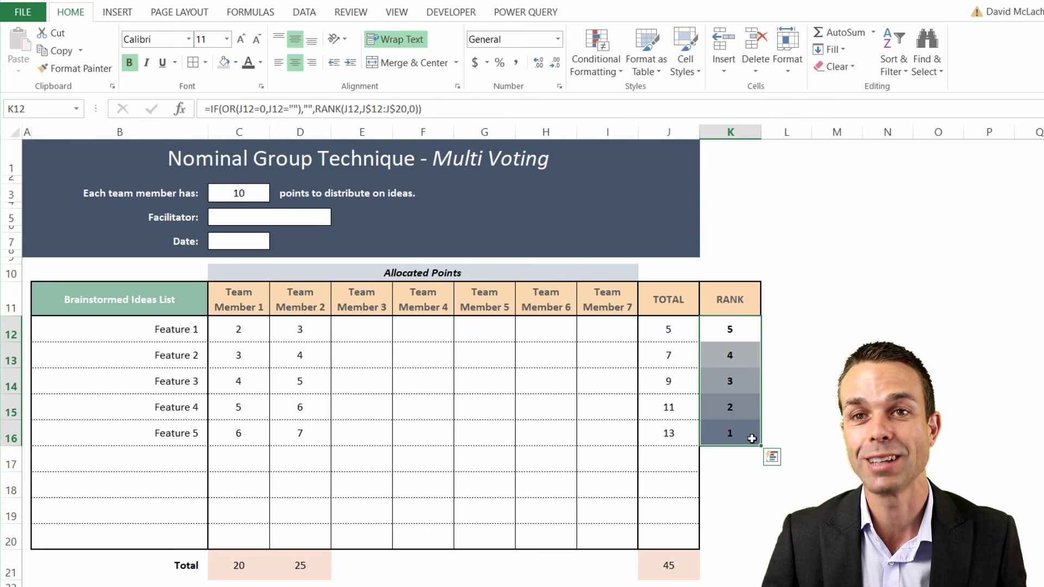